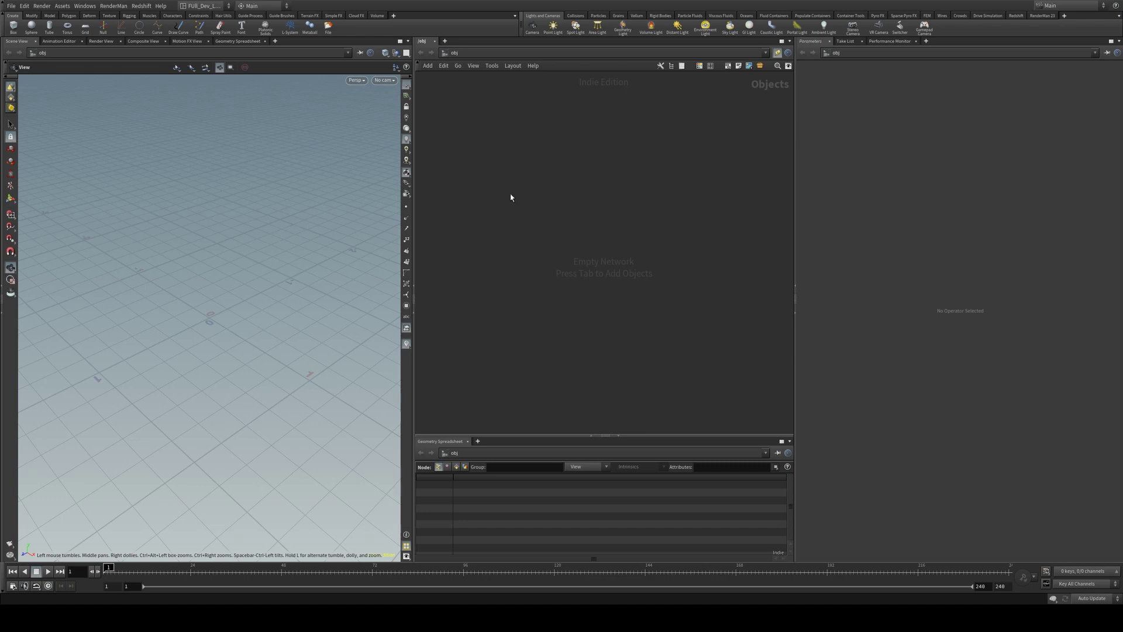
# Create a geometry object and add a Grid node inside it
pyautogui.press('Tab')
pyautogui.press('Down')
pyautogui.press('Right')
pyautogui.press('Return')
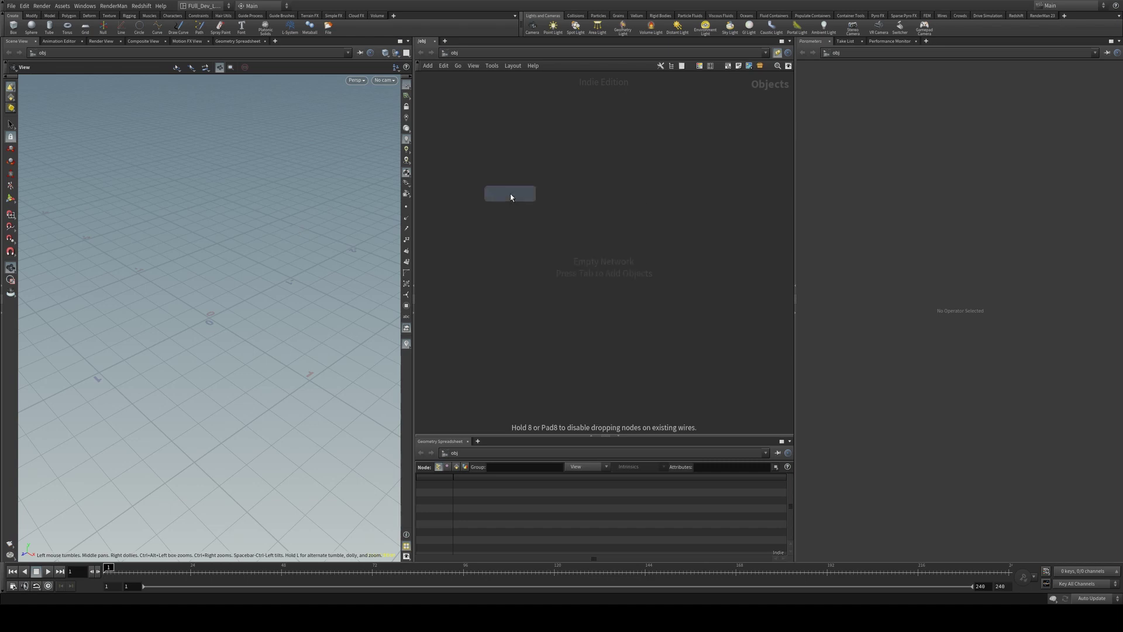
pyautogui.press('Return')
pyautogui.press('Tab')
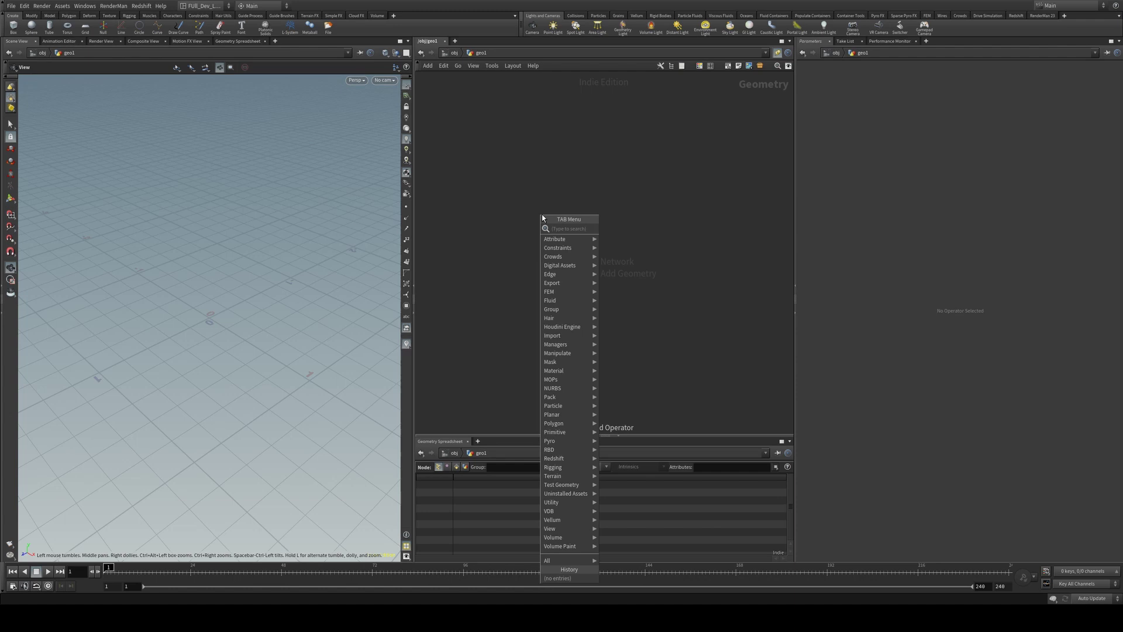
pyautogui.write('grid')
pyautogui.press('Return')
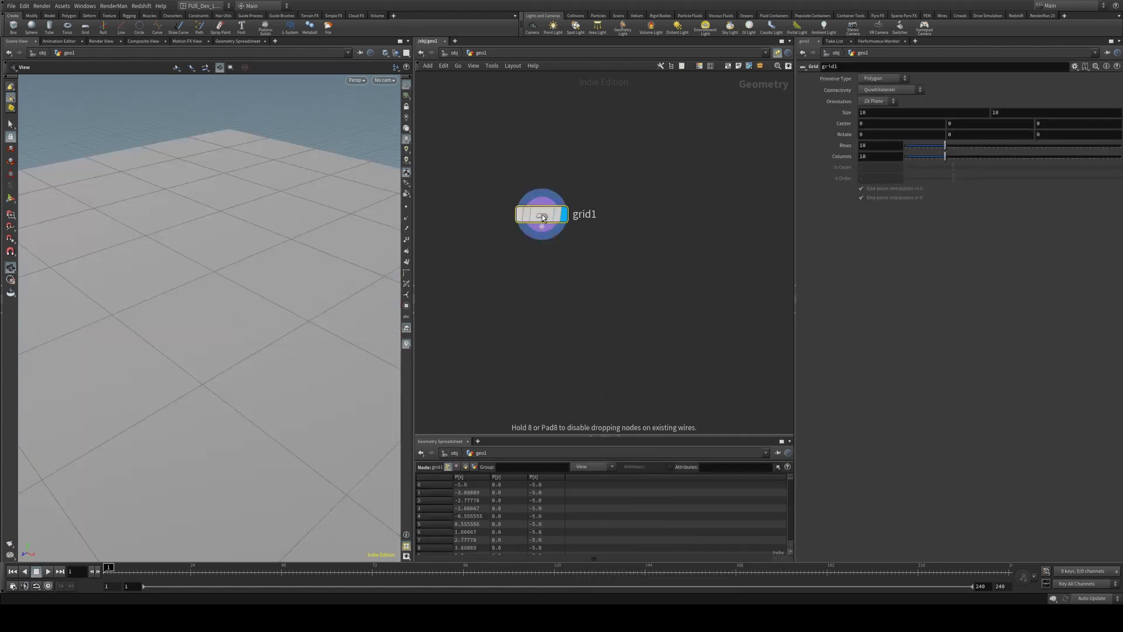
pyautogui.click(543, 217)
# Make the grid points-only with 500 rows and 500 columns
pyautogui.moveTo(271, 231); pyautogui.dragTo(97, 169)
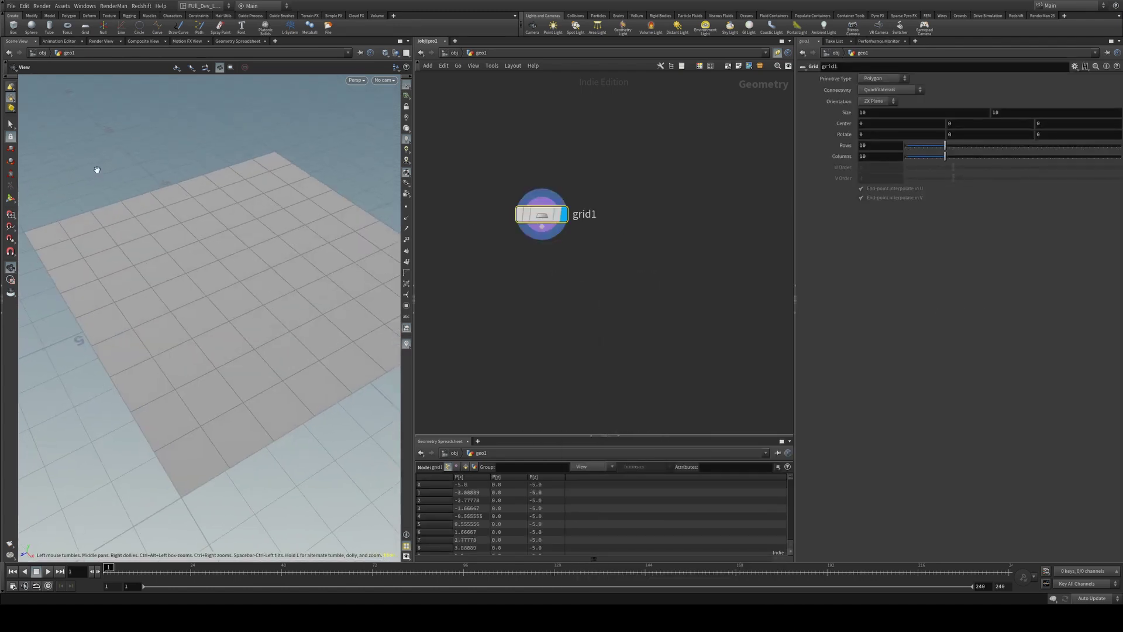
pyautogui.click(883, 79)
pyautogui.click(870, 122)
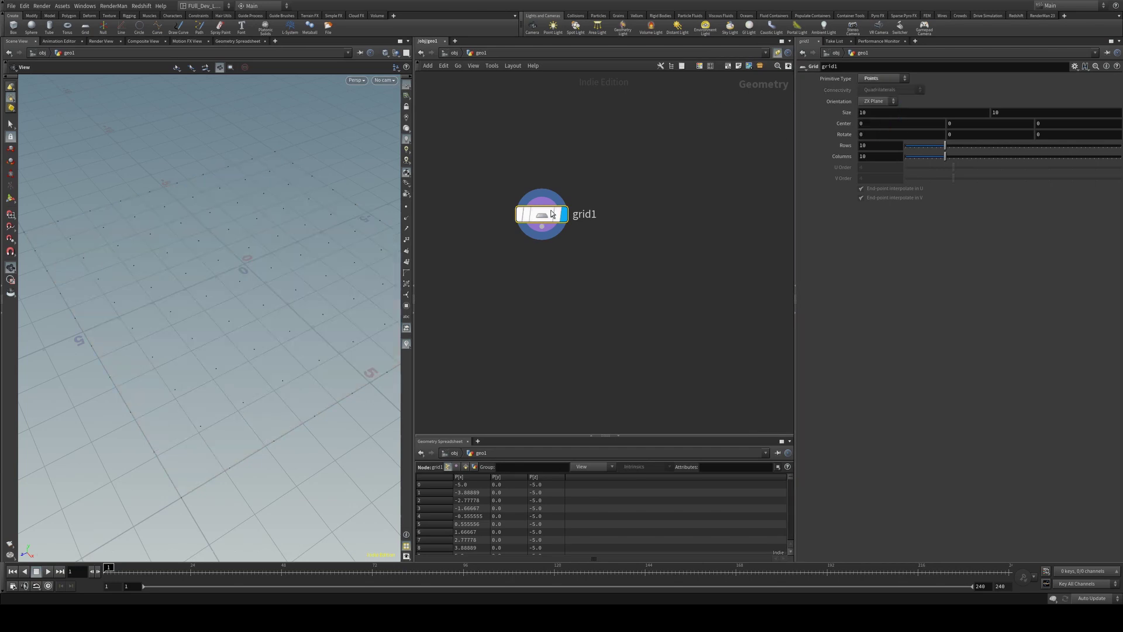
pyautogui.moveTo(546, 217)
pyautogui.click(866, 145)
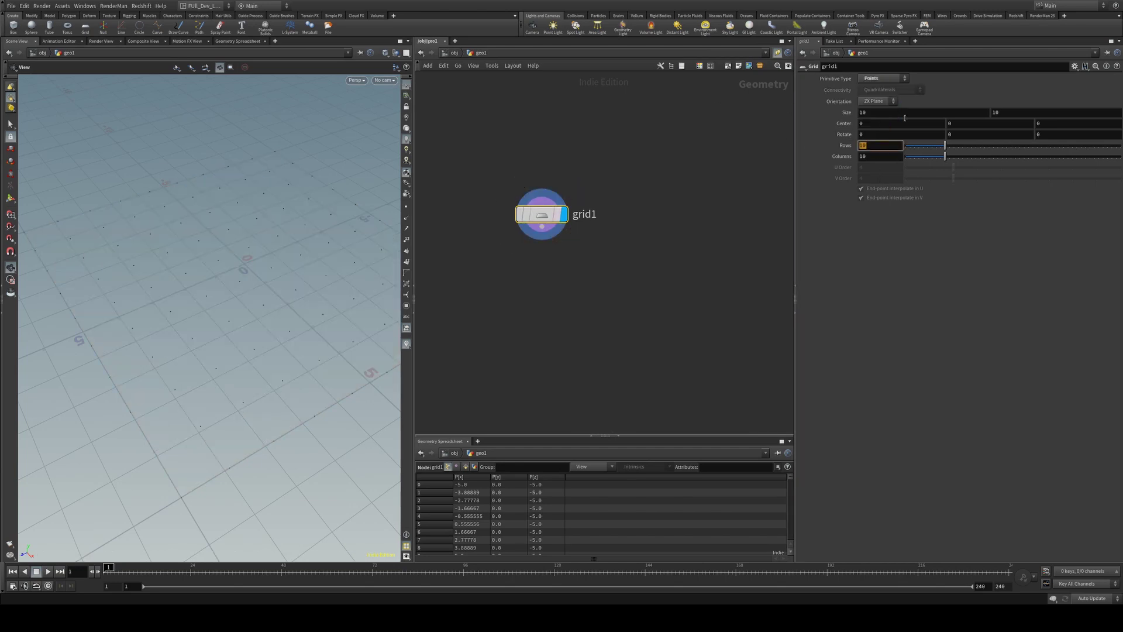
pyautogui.write('500')
pyautogui.press('Tab')
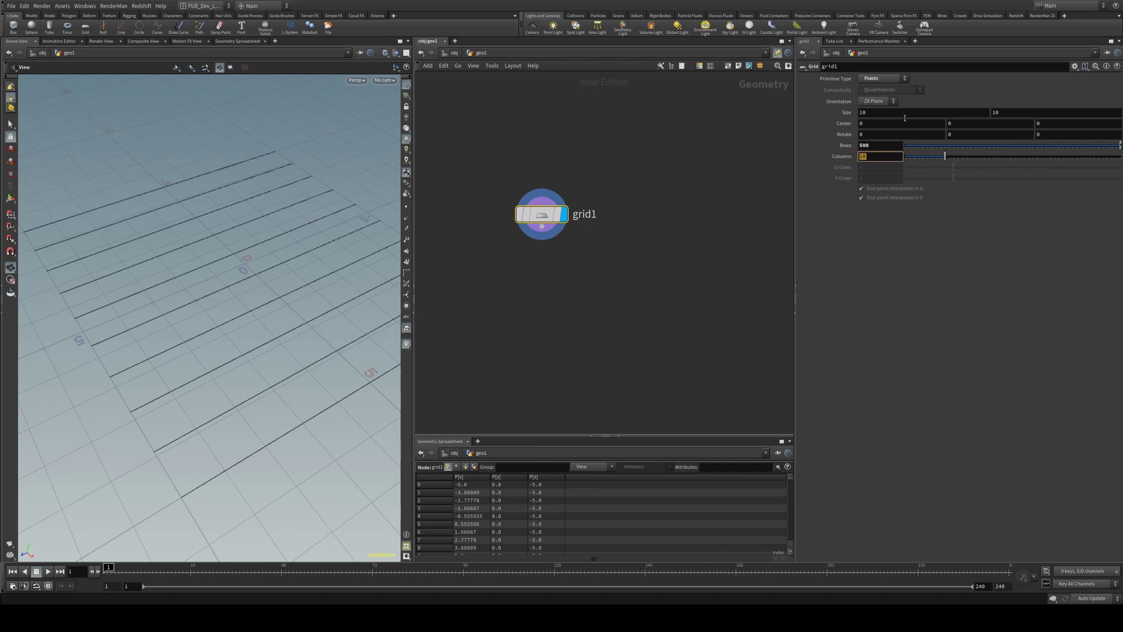
pyautogui.write('500')
pyautogui.press('Return')
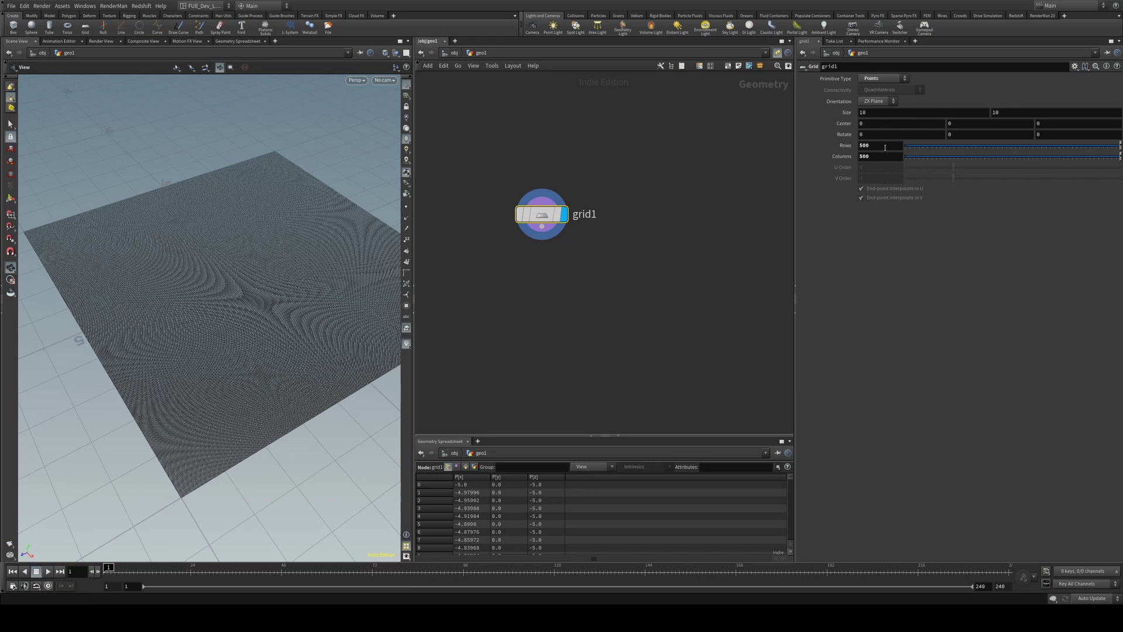
pyautogui.scroll(5, 200, 379)
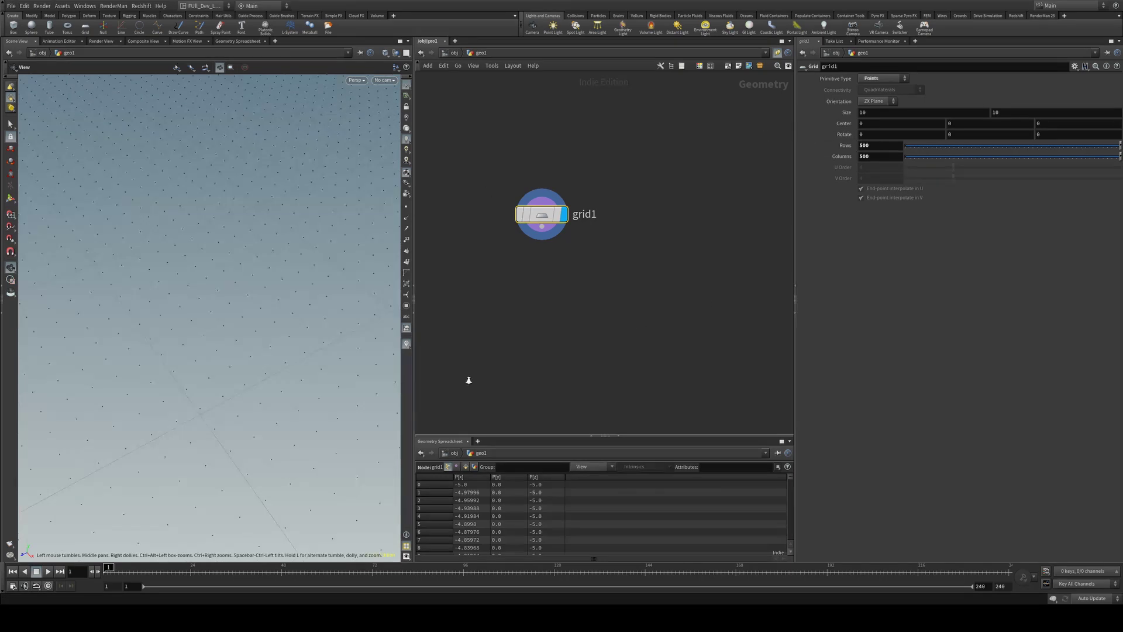
pyautogui.moveTo(244, 371); pyautogui.dragTo(226, 279)
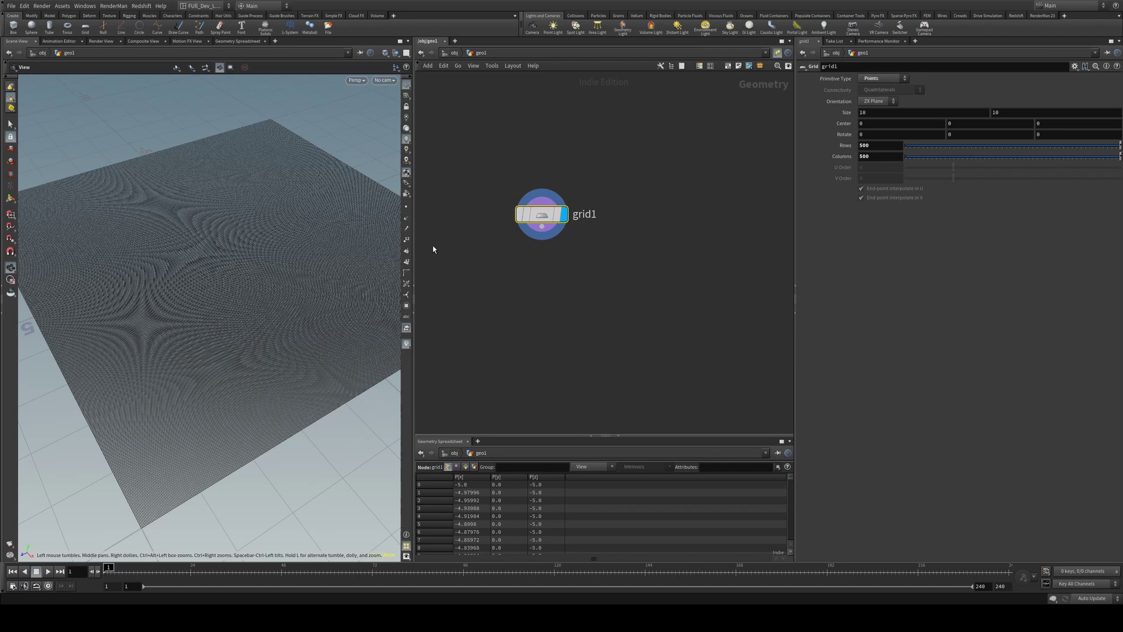
pyautogui.moveTo(255, 231); pyautogui.dragTo(304, 256, button='right')
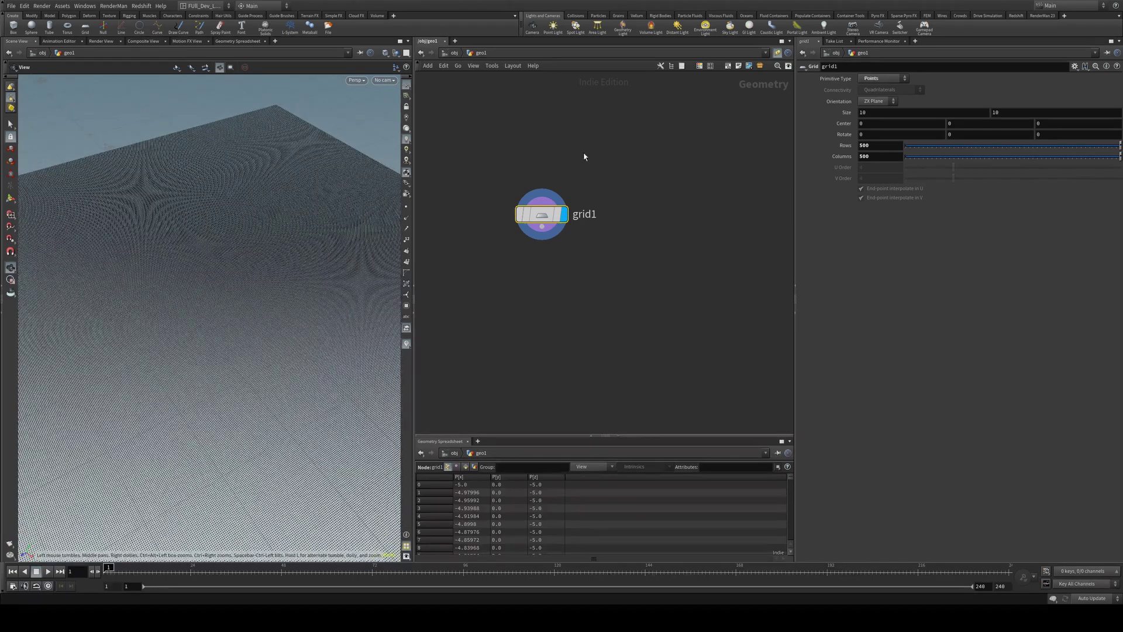
pyautogui.moveTo(584, 157); pyautogui.dragTo(606, 138, button='middle')
pyautogui.click(880, 156)
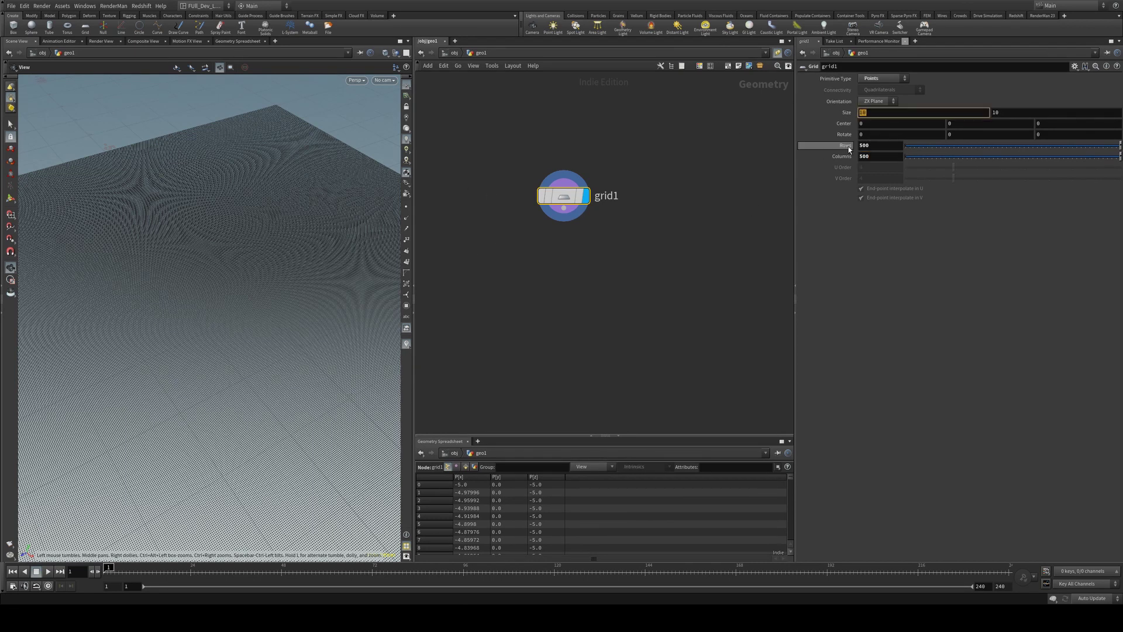
# Add a Copy to Points node below the grid, fed by grid1 as its point input
pyautogui.press('Tab')
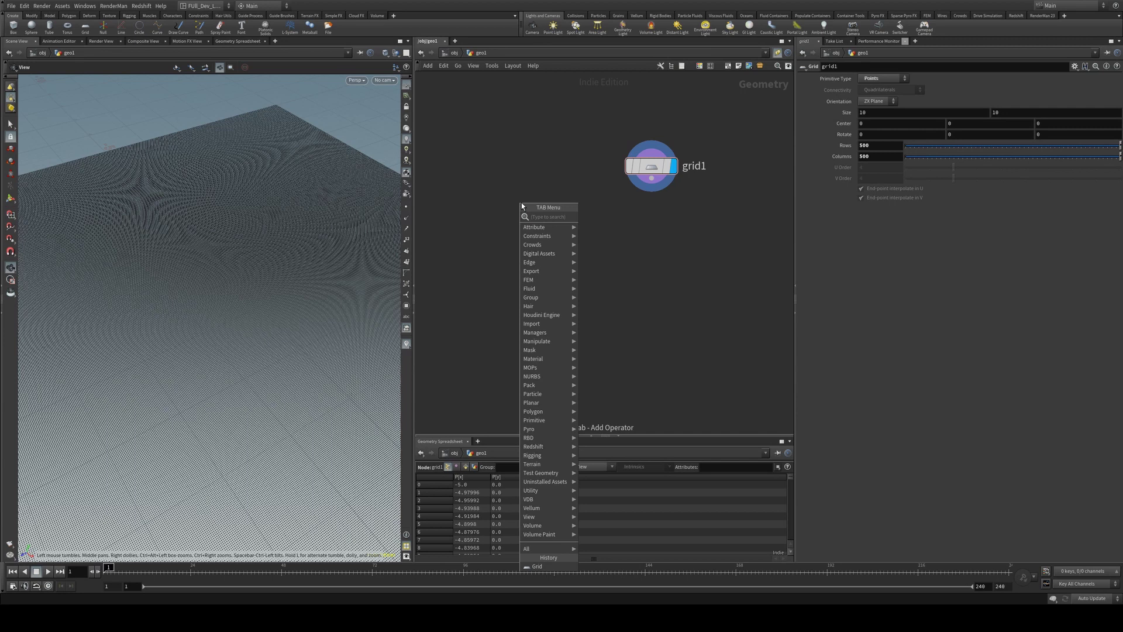
pyautogui.write('copy')
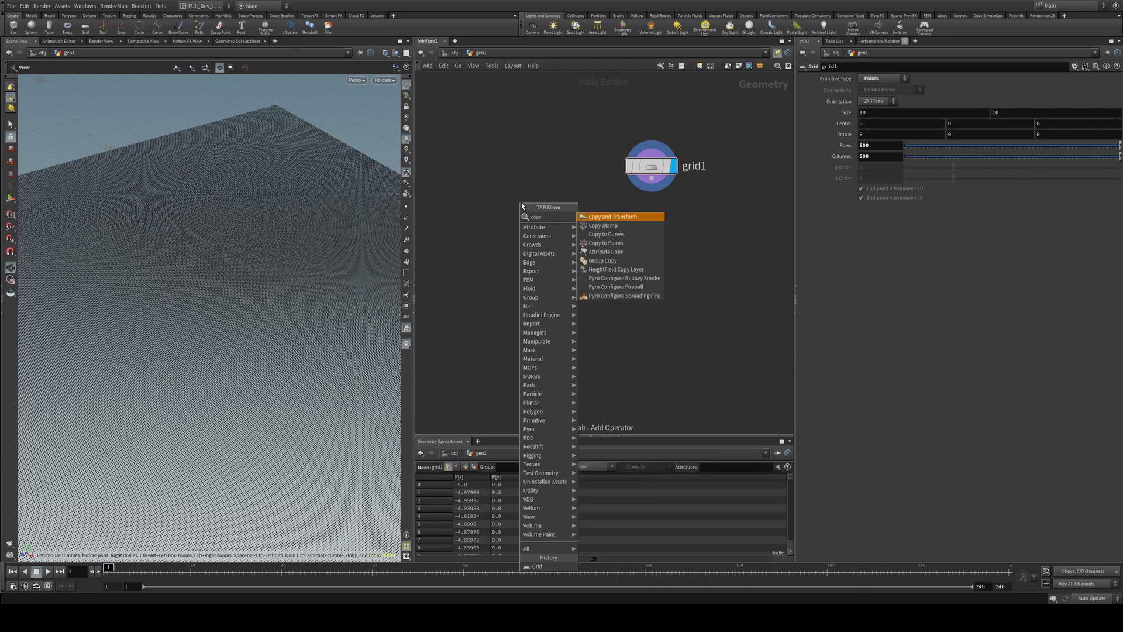
pyautogui.write(' to p')
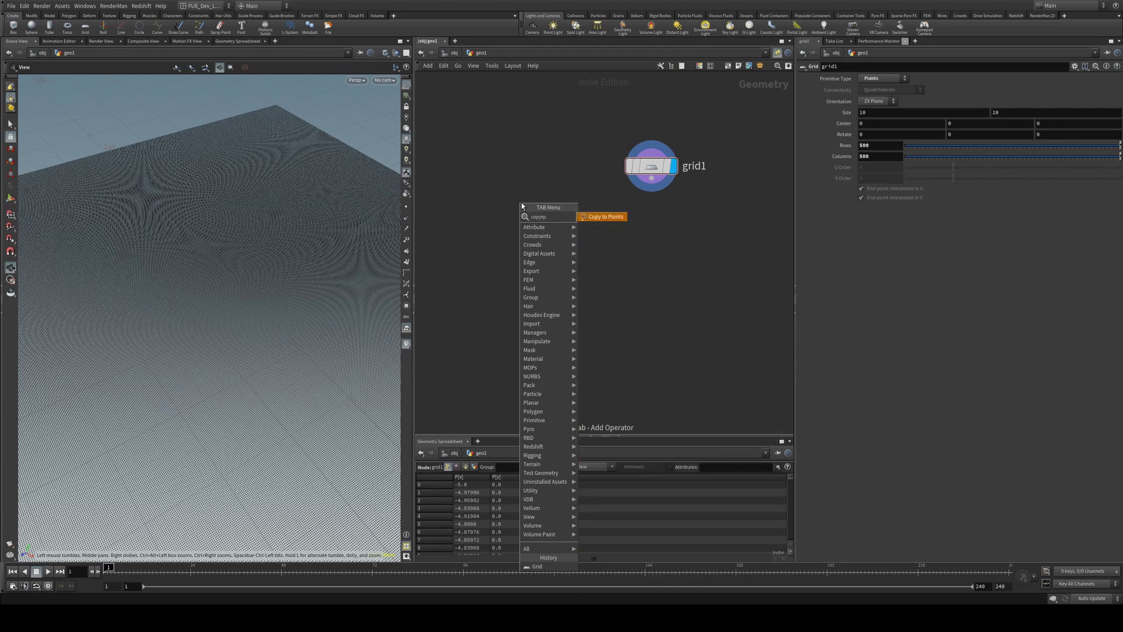
pyautogui.press('Return')
pyautogui.click(521, 203)
pyautogui.moveTo(521, 202); pyautogui.dragTo(556, 283)
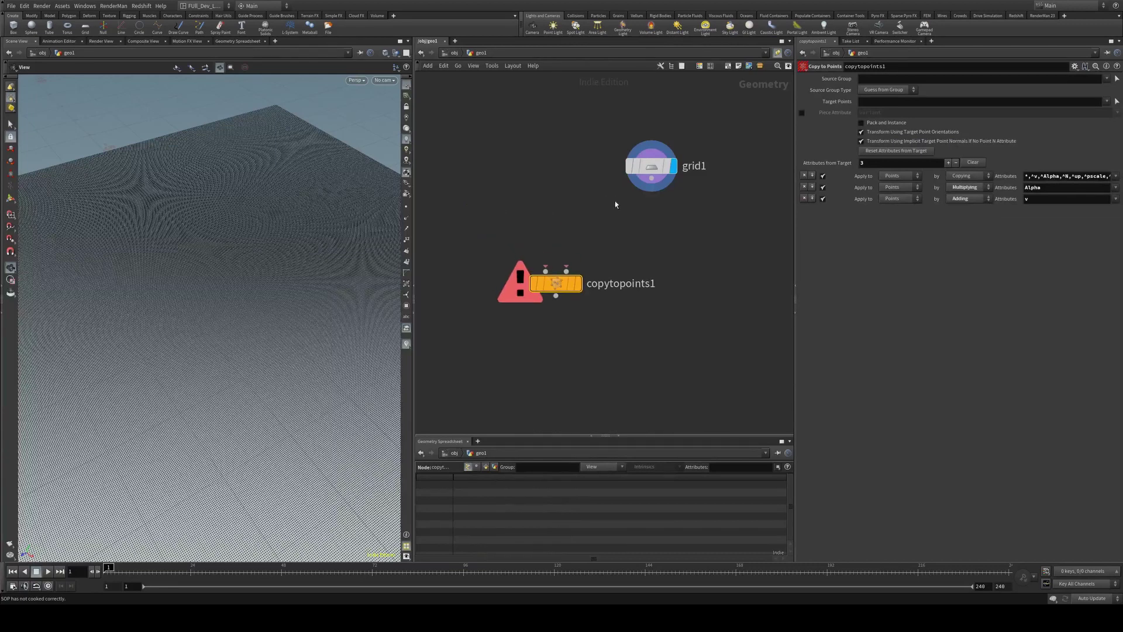
pyautogui.moveTo(652, 178); pyautogui.dragTo(576, 269)
# Add a Box node and wire it into the copy node's first input
pyautogui.press('Tab')
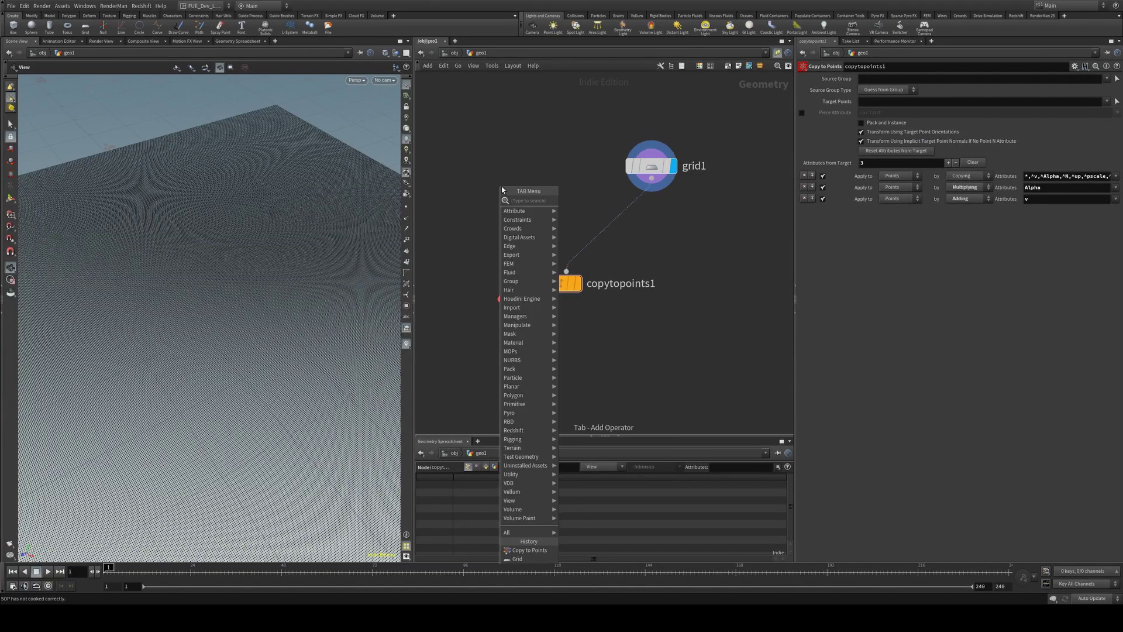
pyautogui.write('box')
pyautogui.press('Return')
pyautogui.click(501, 186)
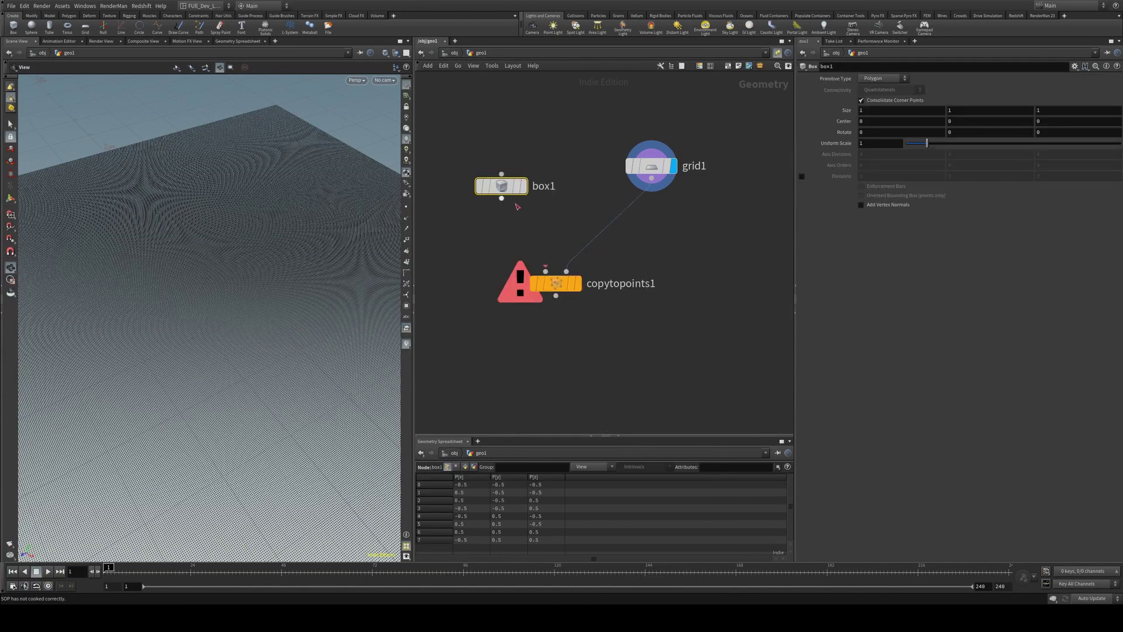
pyautogui.moveTo(505, 202); pyautogui.dragTo(548, 252)
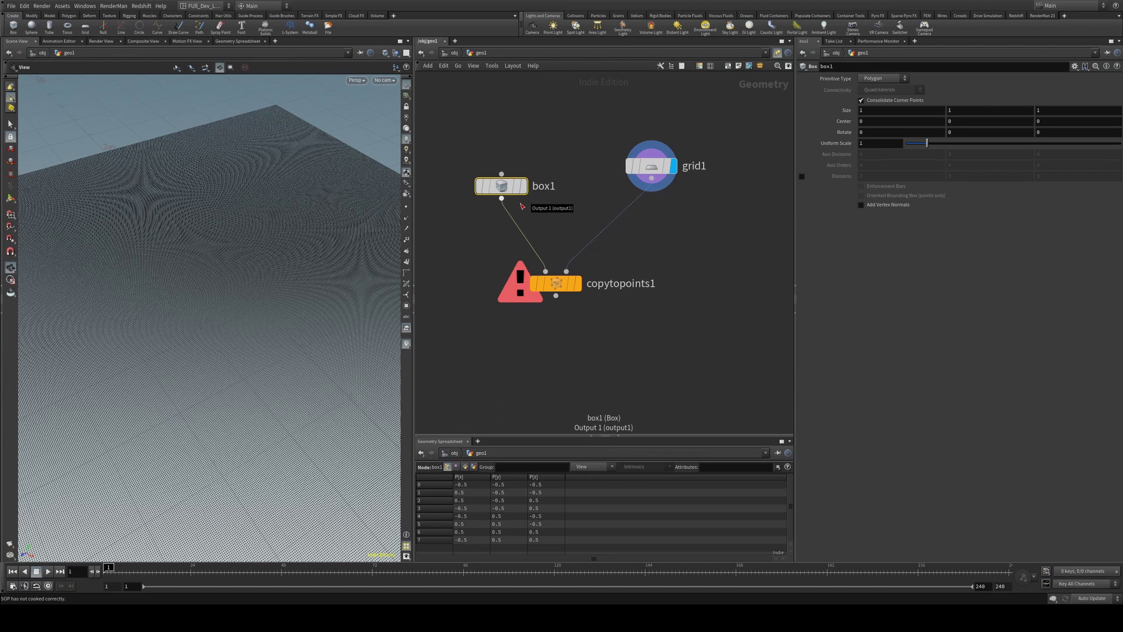
# Add a Pack node after copytopoints1 and display its output
pyautogui.press('Tab')
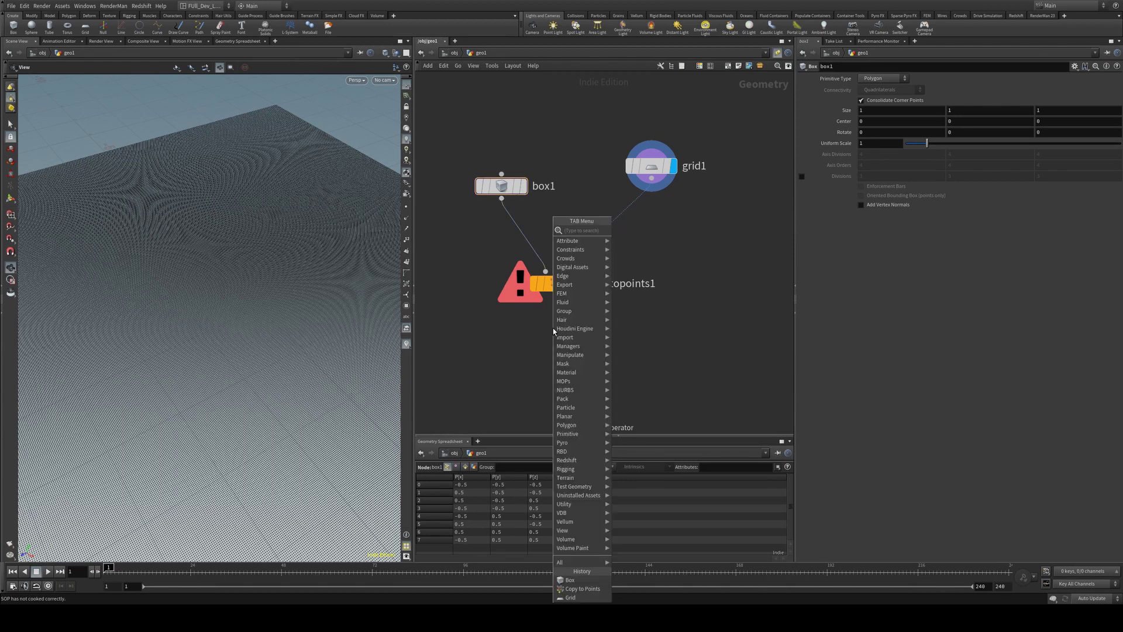
pyautogui.write('pack')
pyautogui.press('Return')
pyautogui.click(555, 332)
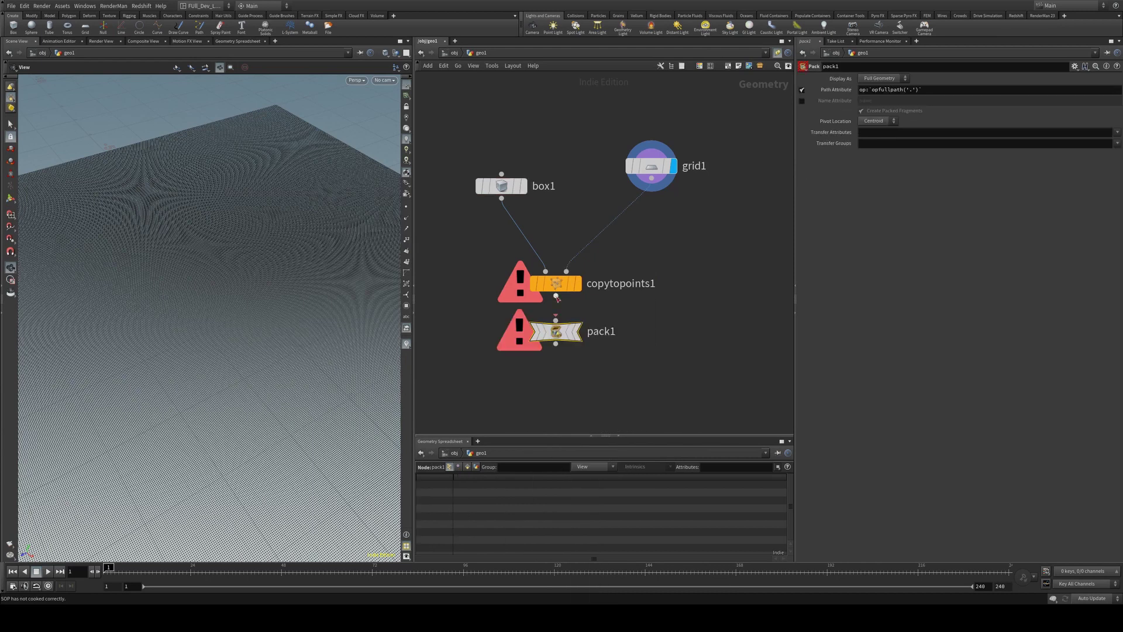
pyautogui.click(576, 335)
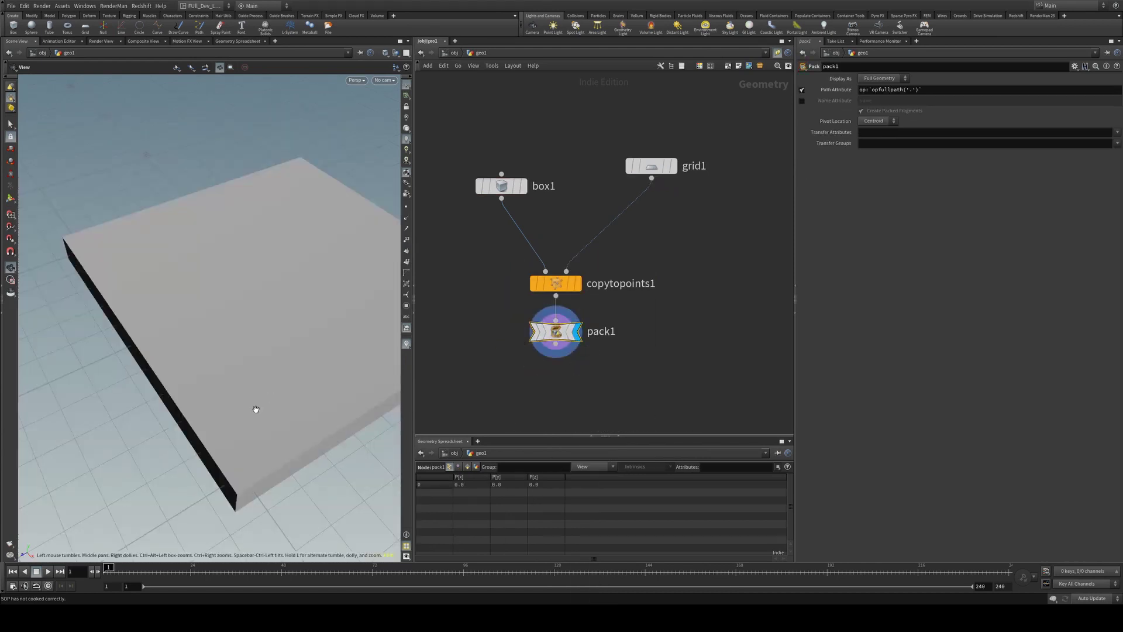
pyautogui.moveTo(249, 357); pyautogui.dragTo(278, 334)
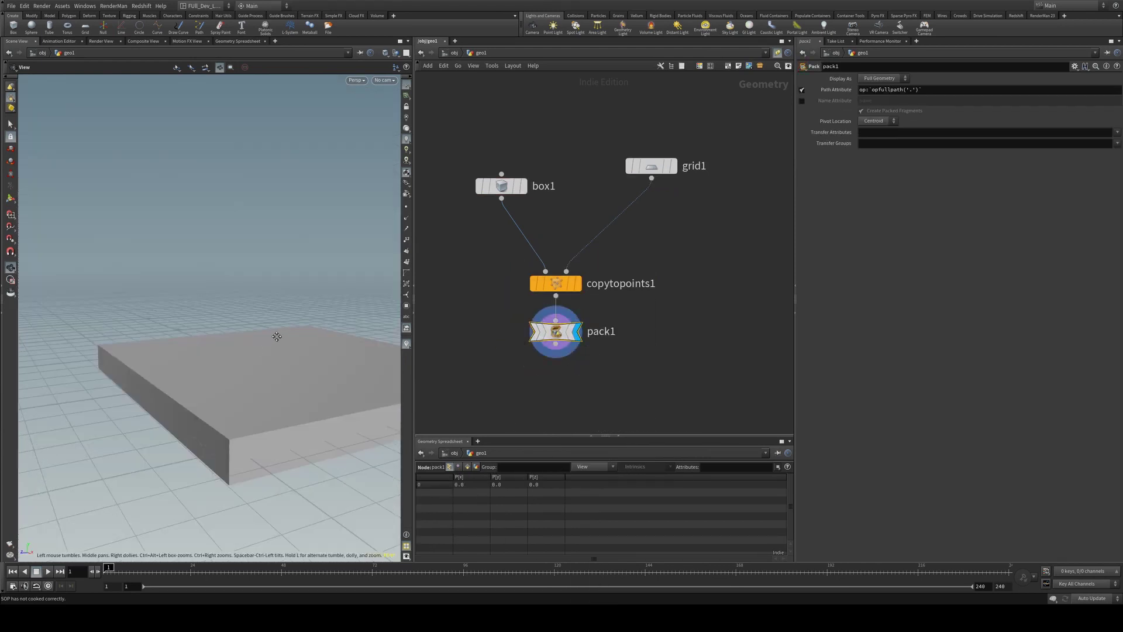
# Set box1 Size X and Size Z to 0.02, keeping Size Y at 1
pyautogui.click(501, 186)
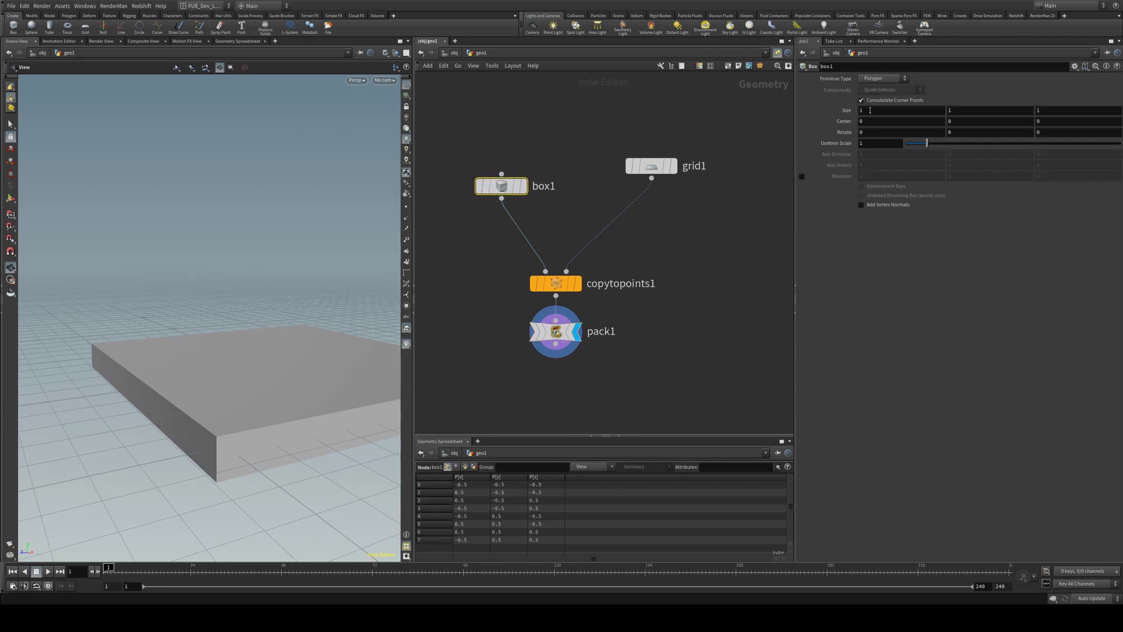
pyautogui.click(956, 110)
pyautogui.click(880, 111)
pyautogui.write('.025')
pyautogui.press('BackSpace')
pyautogui.press('Tab')
pyautogui.press('Tab')
pyautogui.write('.02')
pyautogui.press('Return')
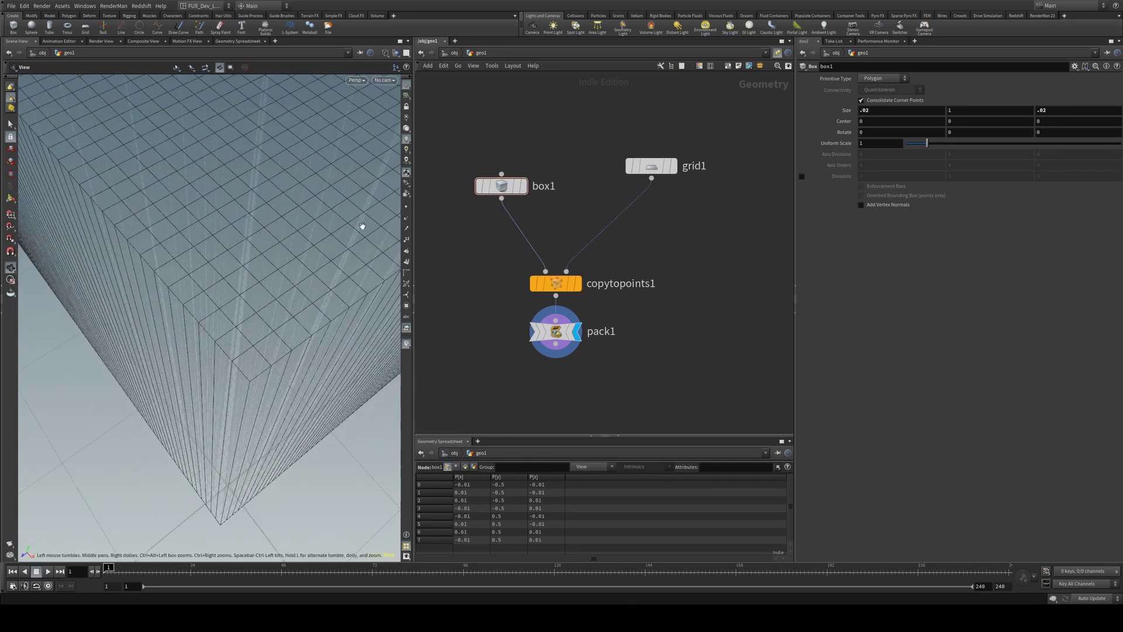
pyautogui.scroll(-6, 345, 211)
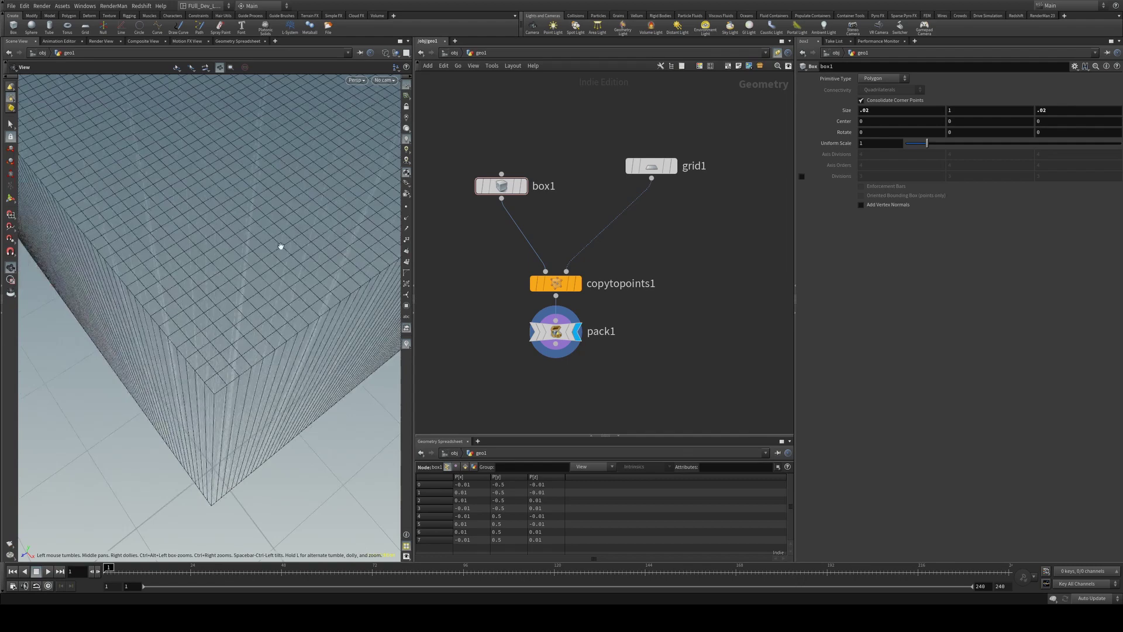
pyautogui.moveTo(251, 252)
pyautogui.mouseDown()
pyautogui.moveTo(388, 301)
pyautogui.moveTo(239, 294)
pyautogui.moveTo(243, 231)
pyautogui.moveTo(314, 240)
pyautogui.moveTo(258, 269)
pyautogui.mouseUp()
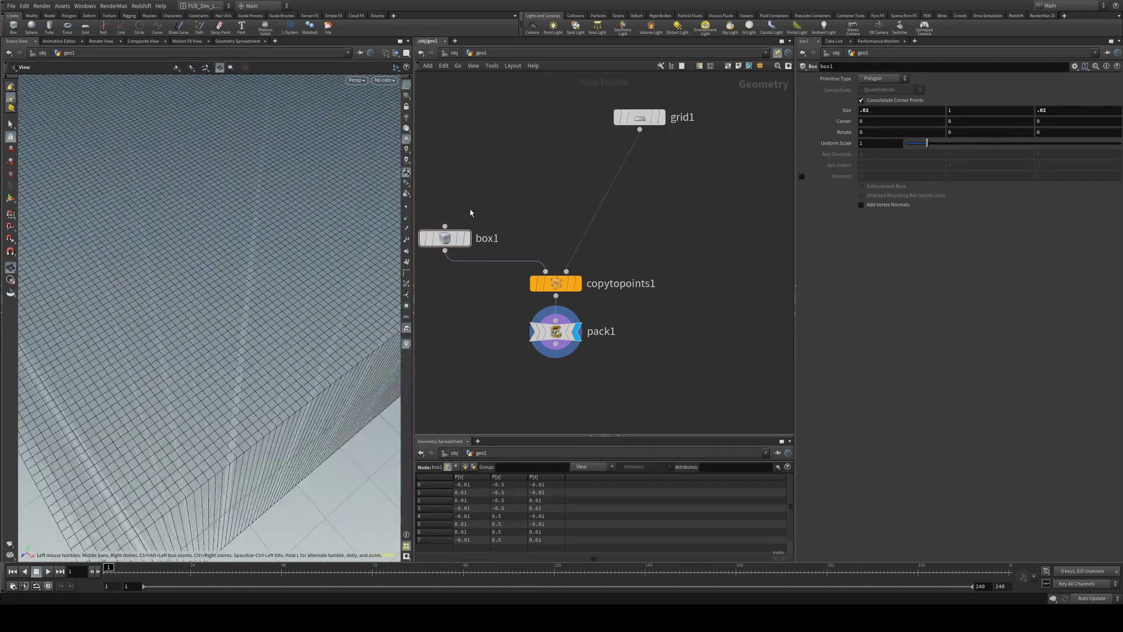
pyautogui.moveTo(314, 268); pyautogui.dragTo(252, 354)
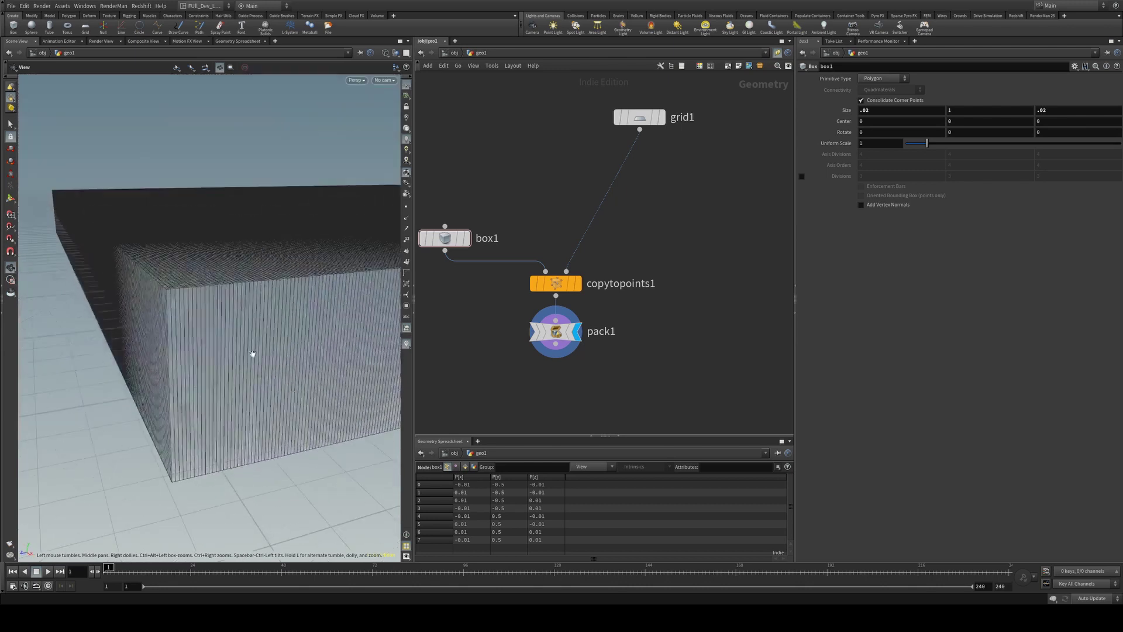
pyautogui.moveTo(258, 269)
pyautogui.mouseDown()
pyautogui.moveTo(231, 308)
pyautogui.moveTo(243, 284)
pyautogui.mouseUp()
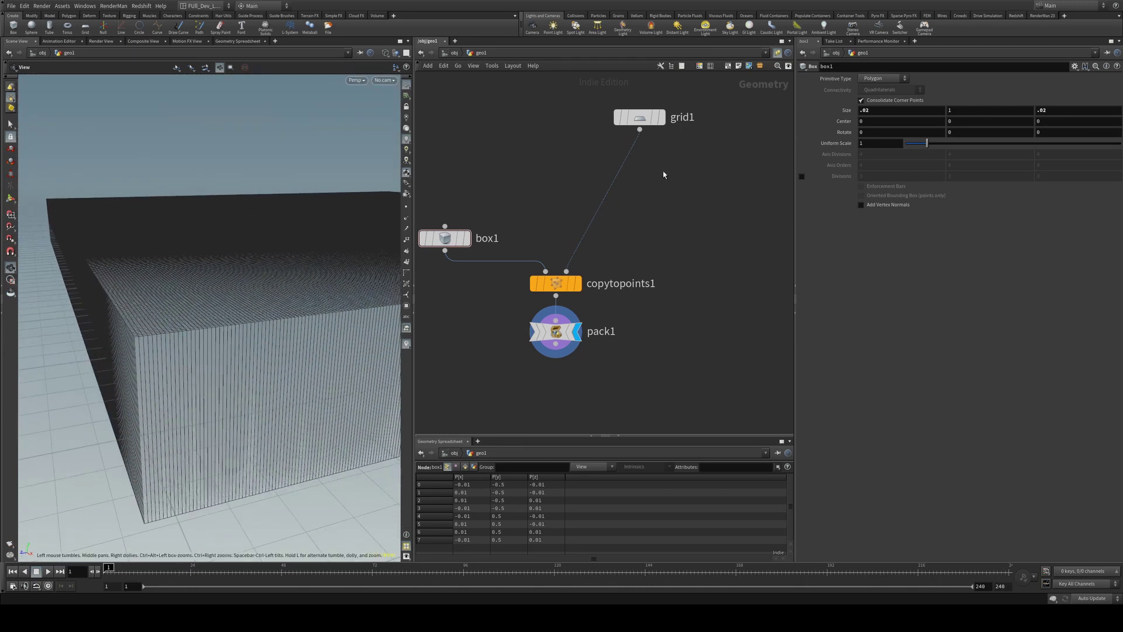
pyautogui.press('Tab')
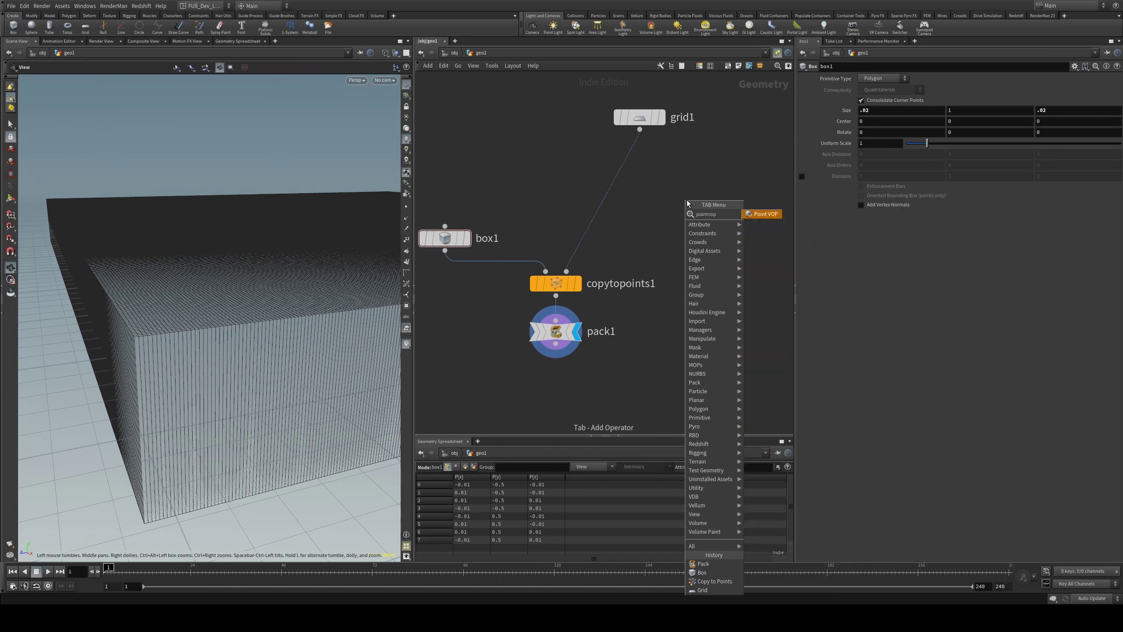
# Insert a pointvop1 Attribute VOP between grid1 and copytopoints1 and display it
pyautogui.click(761, 213)
pyautogui.click(687, 200)
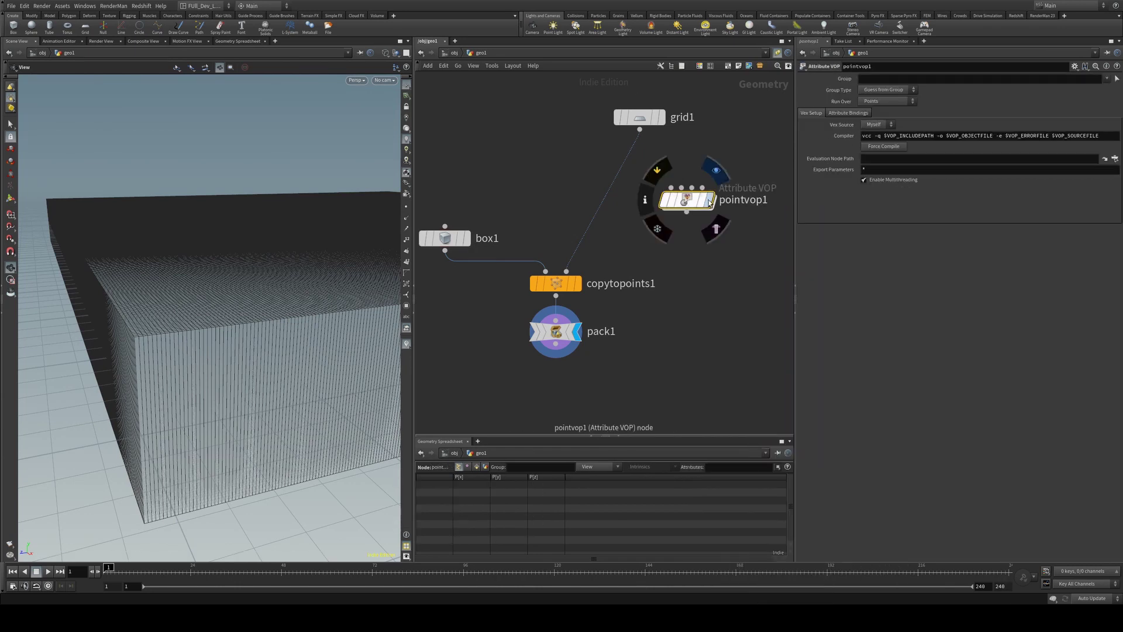
pyautogui.click(710, 200)
pyautogui.moveTo(693, 202); pyautogui.dragTo(606, 194)
pyautogui.moveTo(245, 234); pyautogui.dragTo(328, 246)
# Set the VOP's group type to Points and dive inside its network
pyautogui.click(886, 89)
pyautogui.click(870, 124)
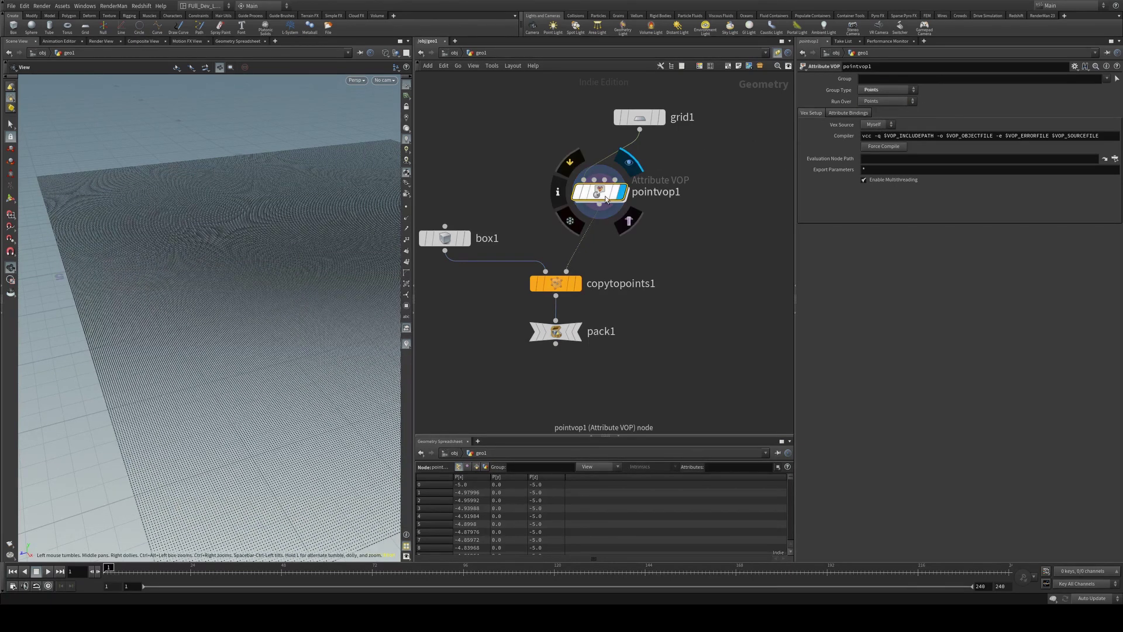
pyautogui.doubleClick(602, 195)
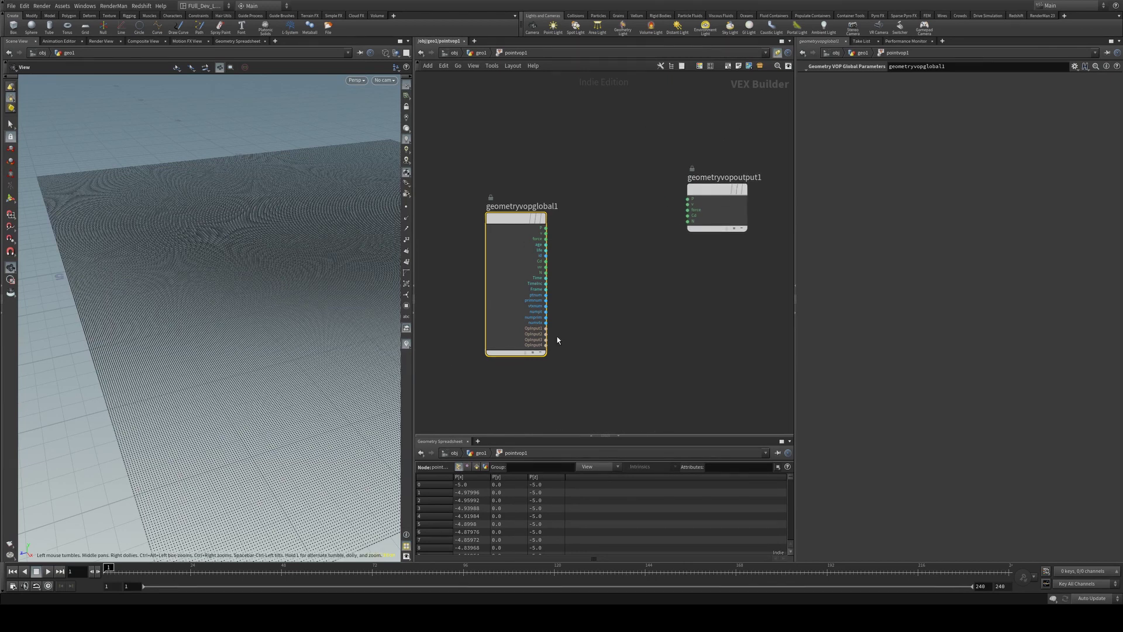
# Add a Unified Noise node beside the geometryvopglobal1 node
pyautogui.moveTo(652, 313); pyautogui.dragTo(582, 275, button='middle')
pyautogui.moveTo(647, 149)
pyautogui.moveTo(646, 149); pyautogui.dragTo(699, 179)
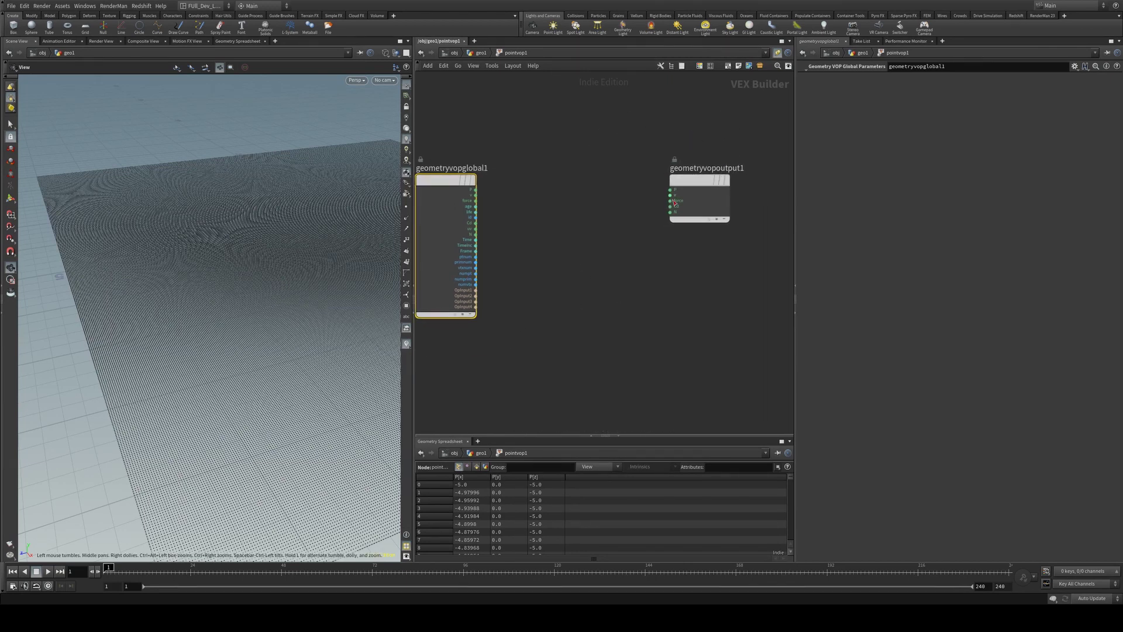
pyautogui.press('Tab')
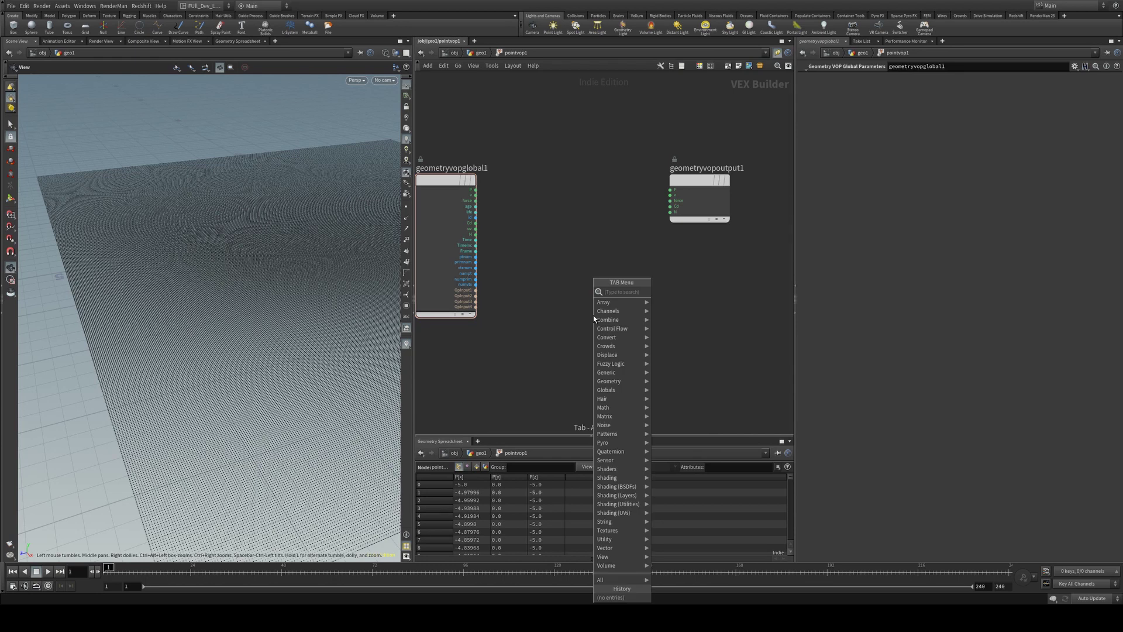
pyautogui.write('unified')
pyautogui.press('Return')
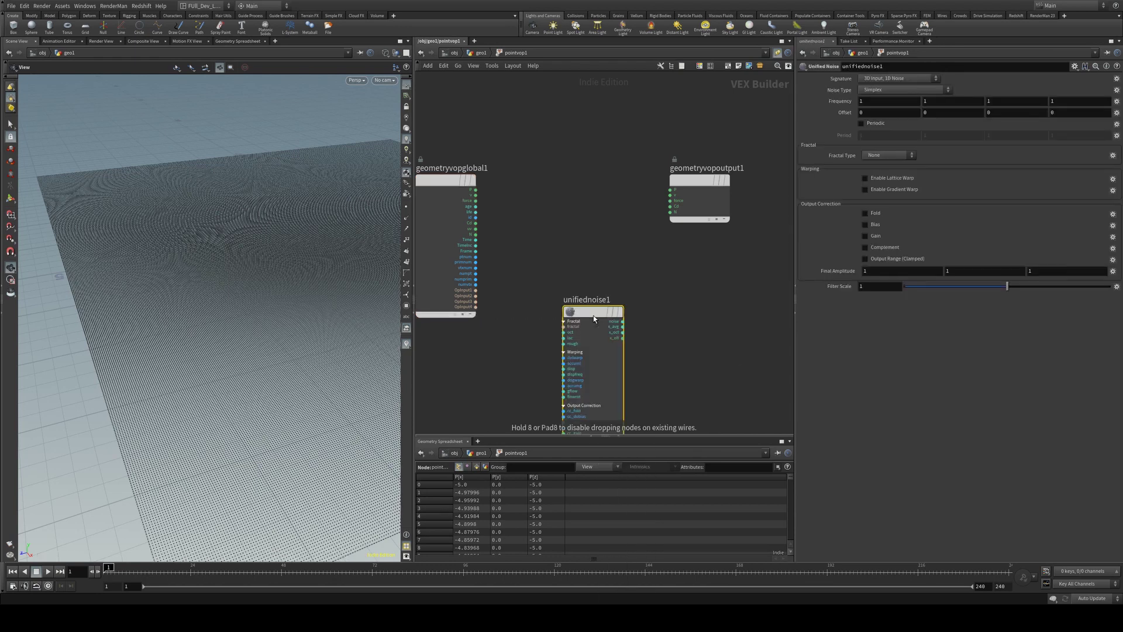
pyautogui.click(593, 318)
pyautogui.moveTo(594, 317); pyautogui.dragTo(598, 247, button='middle')
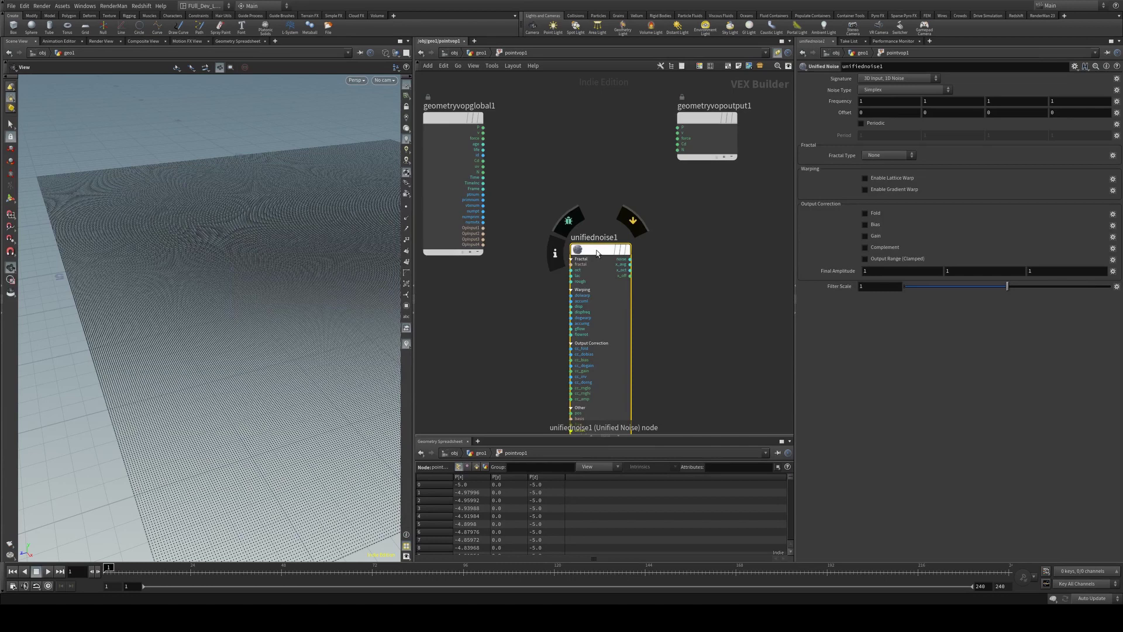
pyautogui.moveTo(598, 248); pyautogui.dragTo(551, 143)
# Wire P into the noise's pos input and the noise output into Cd
pyautogui.moveTo(483, 128); pyautogui.dragTo(698, 261)
pyautogui.press('l')
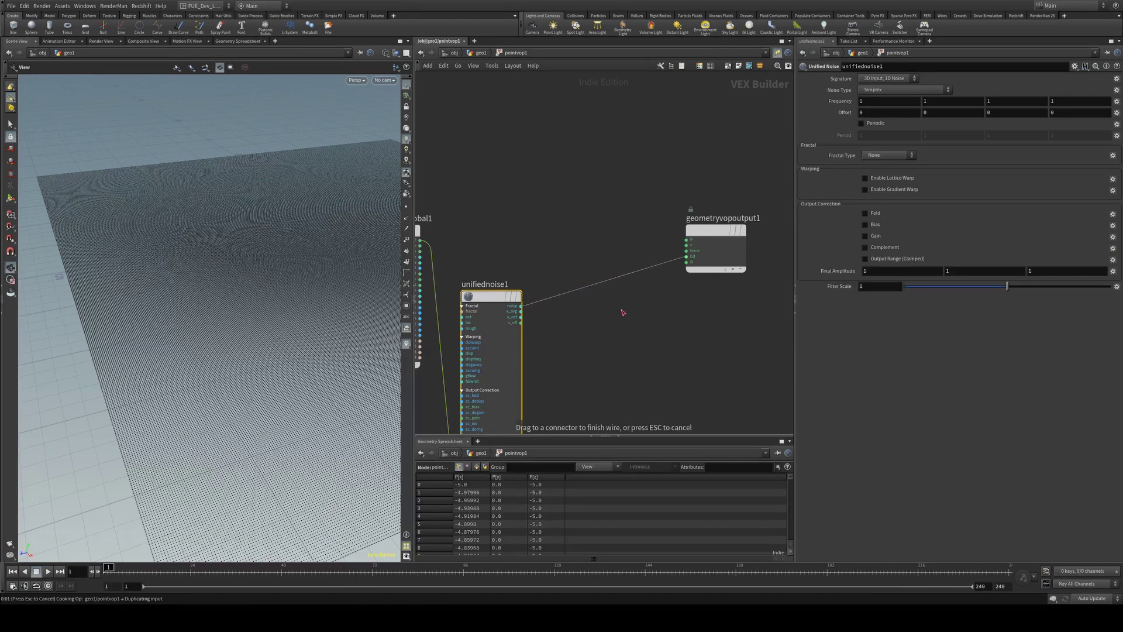
pyautogui.click(600, 301)
pyautogui.moveTo(374, 251); pyautogui.dragTo(261, 261)
pyautogui.moveTo(449, 291); pyautogui.dragTo(475, 261, button='middle')
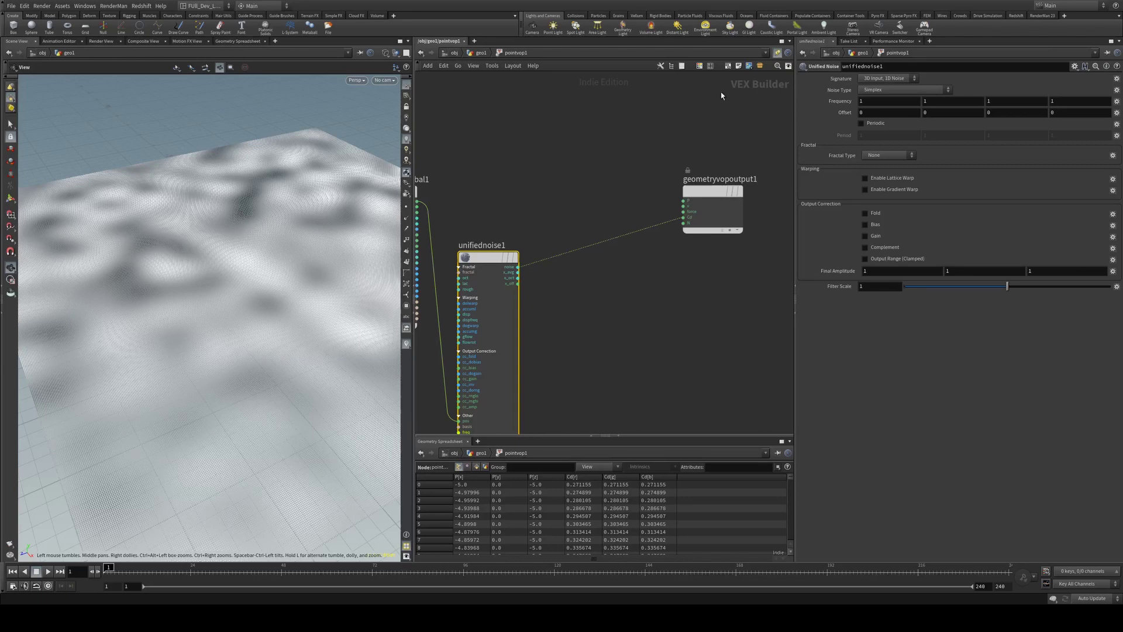
# Set the Unified Noise frequency to 2, after first trying 0.05
pyautogui.click(878, 103)
pyautogui.write('.05')
pyautogui.press('Return')
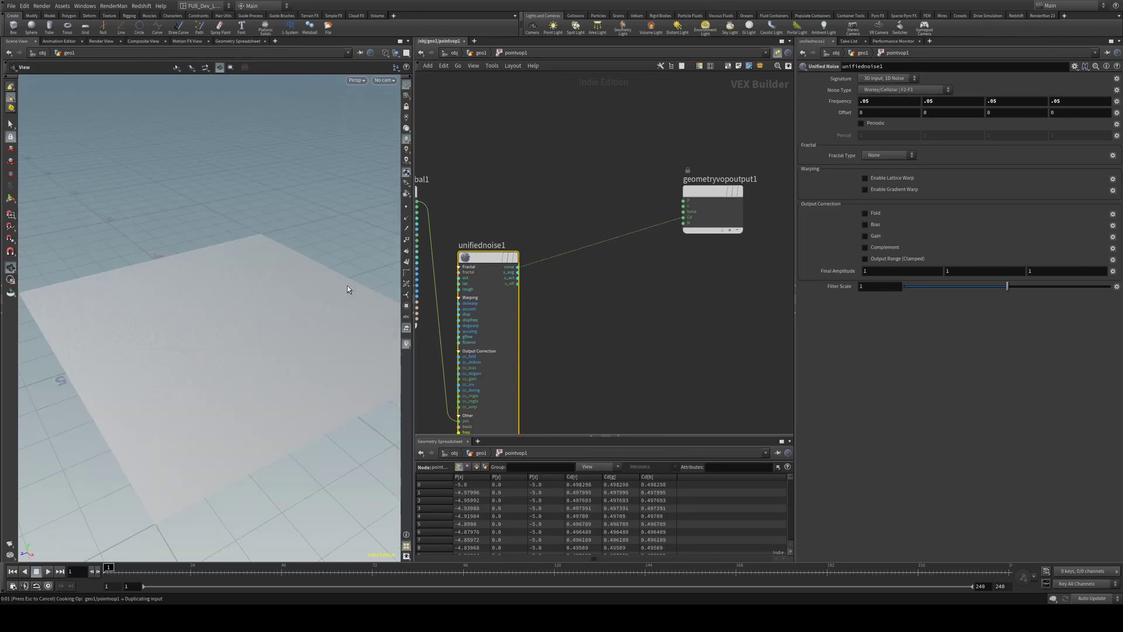
pyautogui.moveTo(299, 270); pyautogui.dragTo(275, 313)
pyautogui.click(896, 105)
pyautogui.write('2')
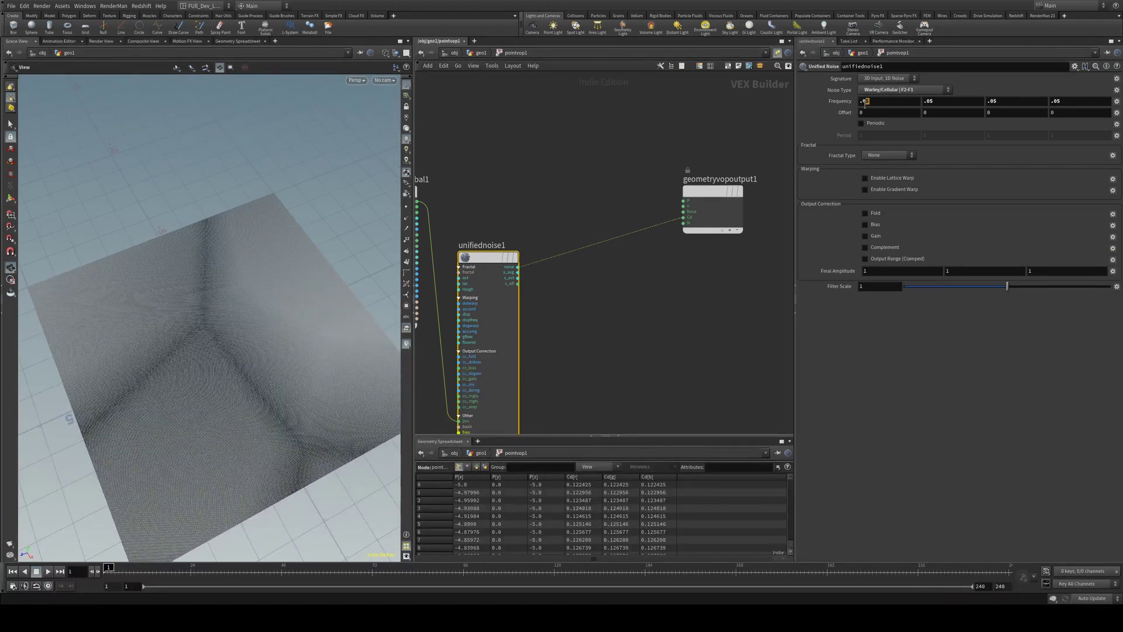
pyautogui.press('Return')
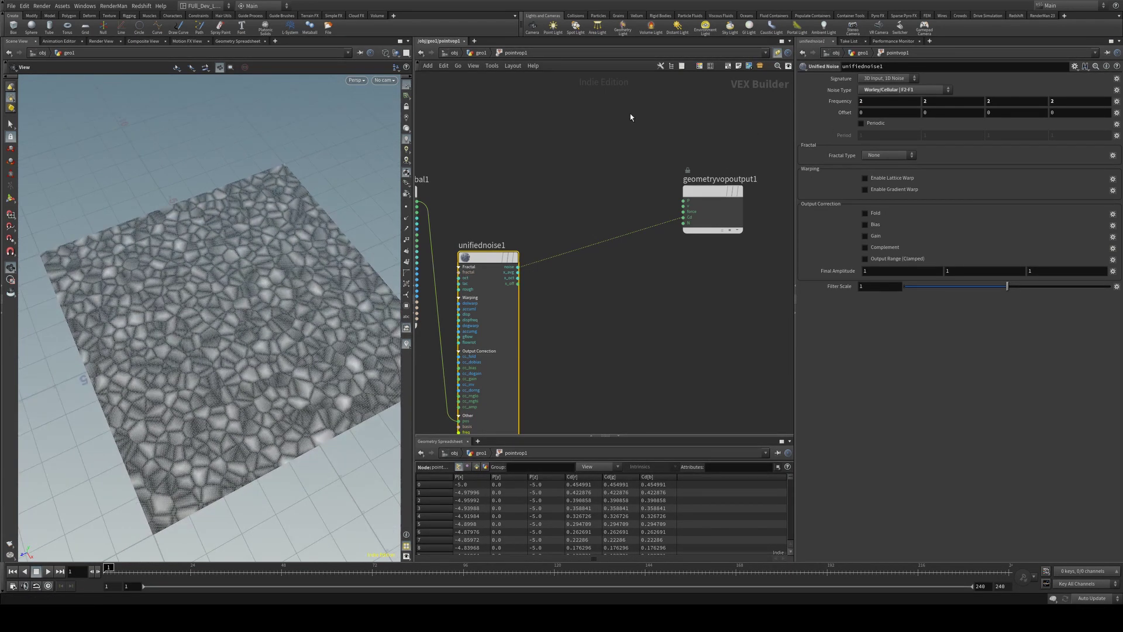
pyautogui.moveTo(195, 293); pyautogui.dragTo(275, 297, button='right')
pyautogui.moveTo(275, 297); pyautogui.dragTo(275, 252)
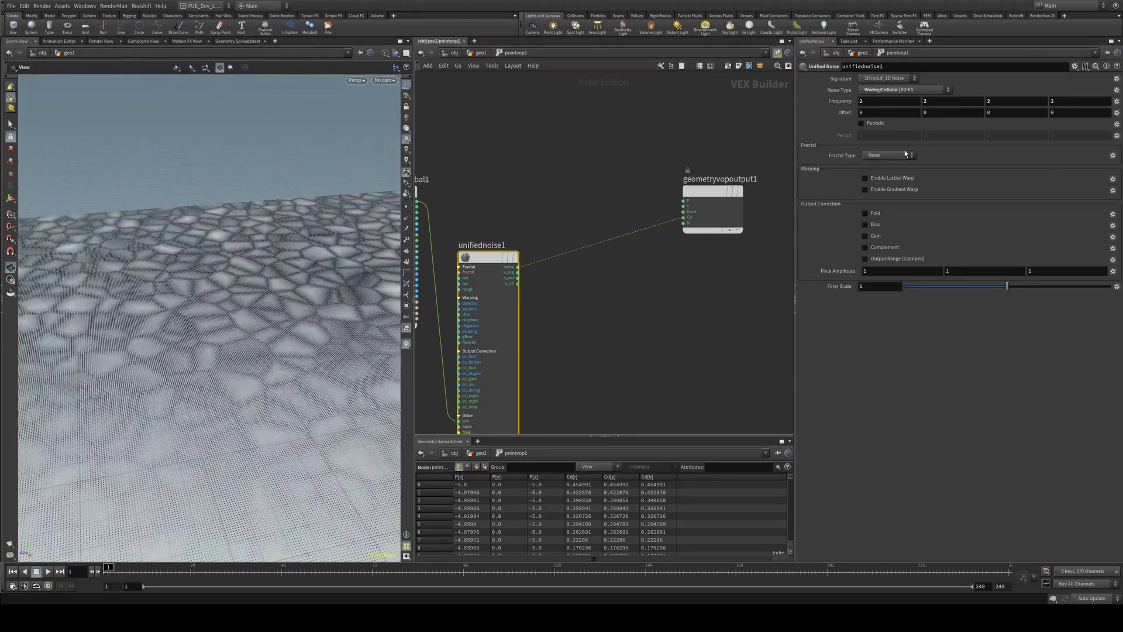
# Change the noise fractal type to Terrain and inspect the pattern
pyautogui.click(889, 155)
pyautogui.click(890, 178)
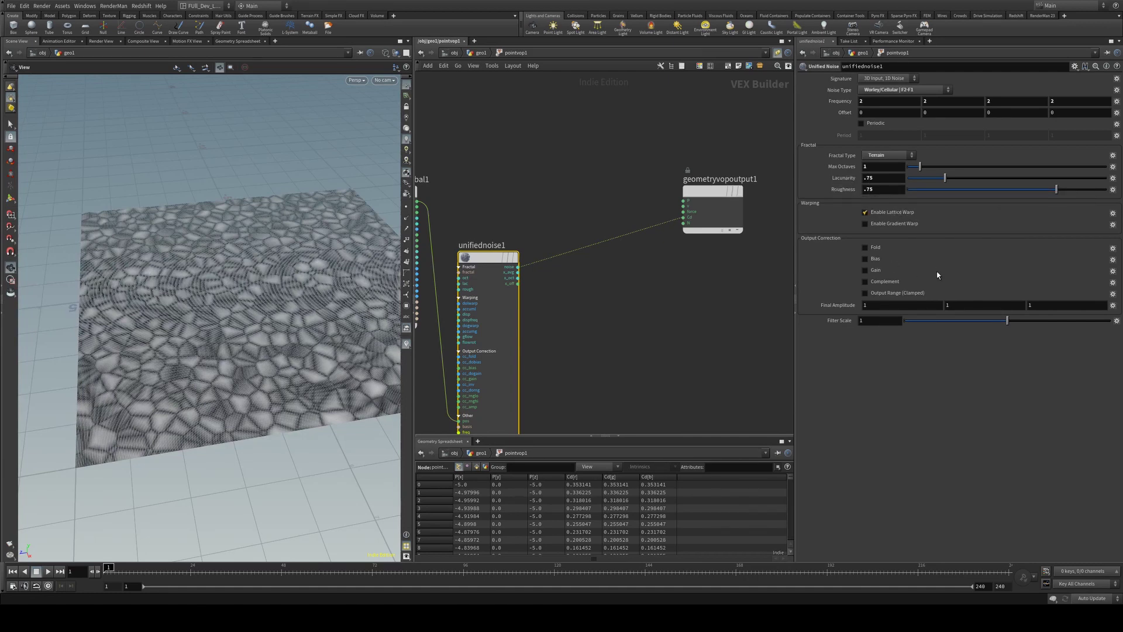
pyautogui.moveTo(263, 293); pyautogui.dragTo(240, 283)
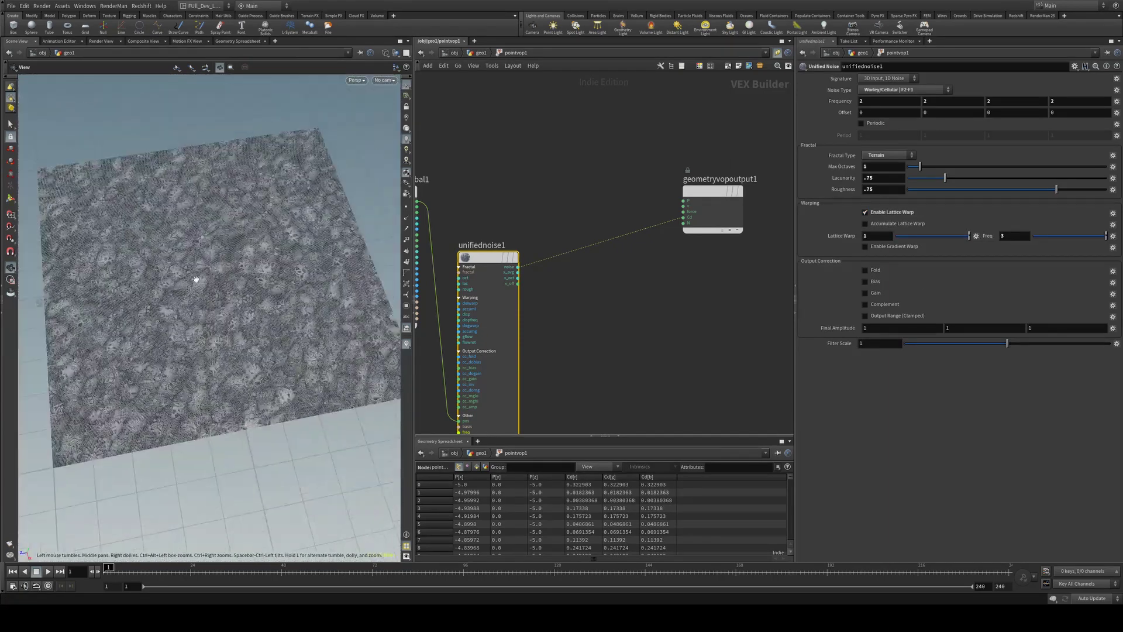
pyautogui.moveTo(196, 280)
pyautogui.mouseDown()
pyautogui.moveTo(213, 288)
pyautogui.moveTo(151, 292)
pyautogui.moveTo(216, 289)
pyautogui.mouseUp()
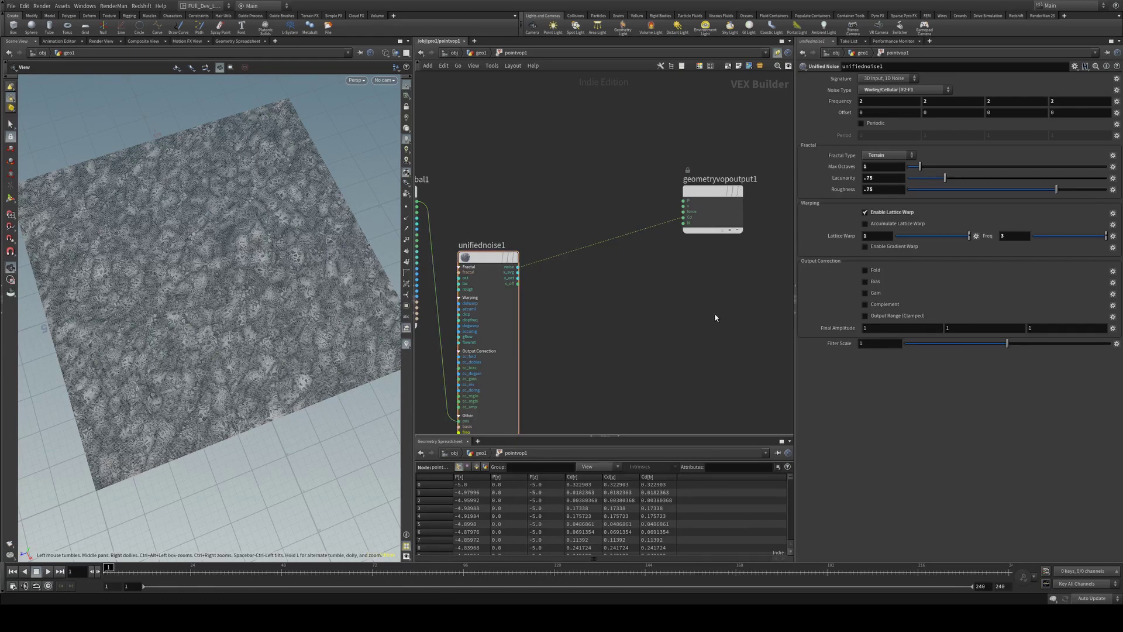
pyautogui.press('Tab')
# Add a Bind node for a float attribute named scale
pyautogui.write('bin')
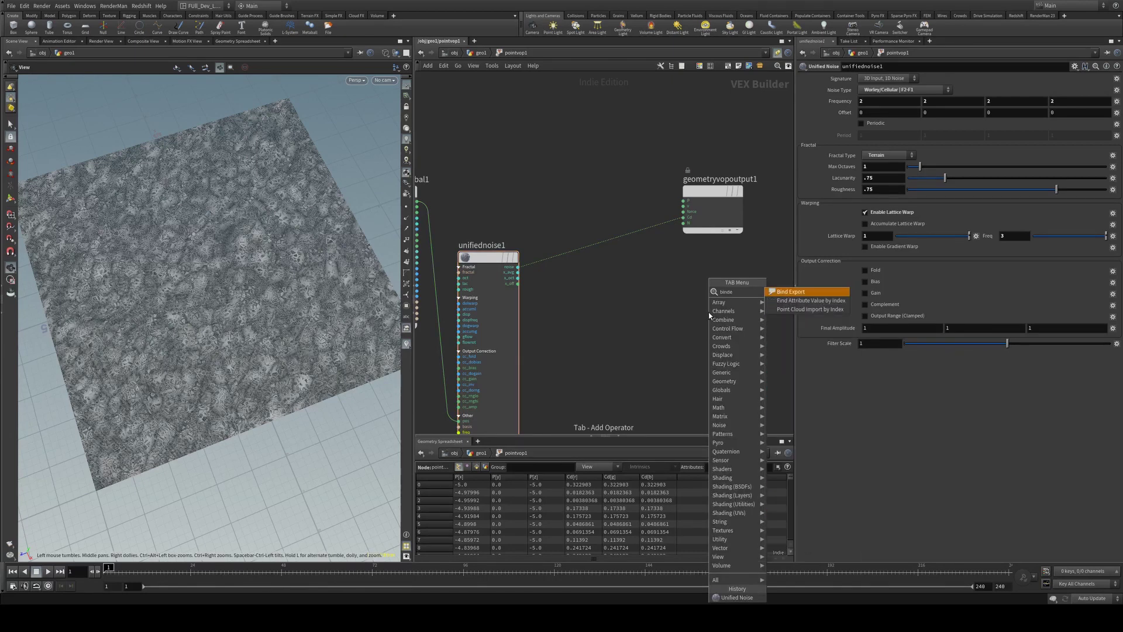
pyautogui.press('Return')
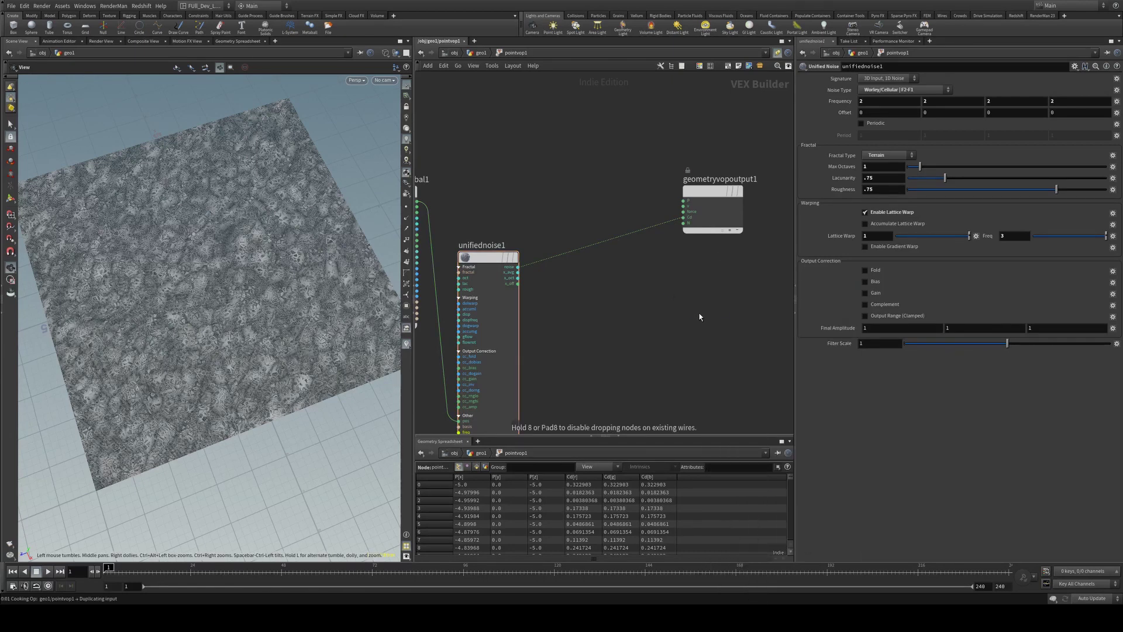
pyautogui.click(705, 313)
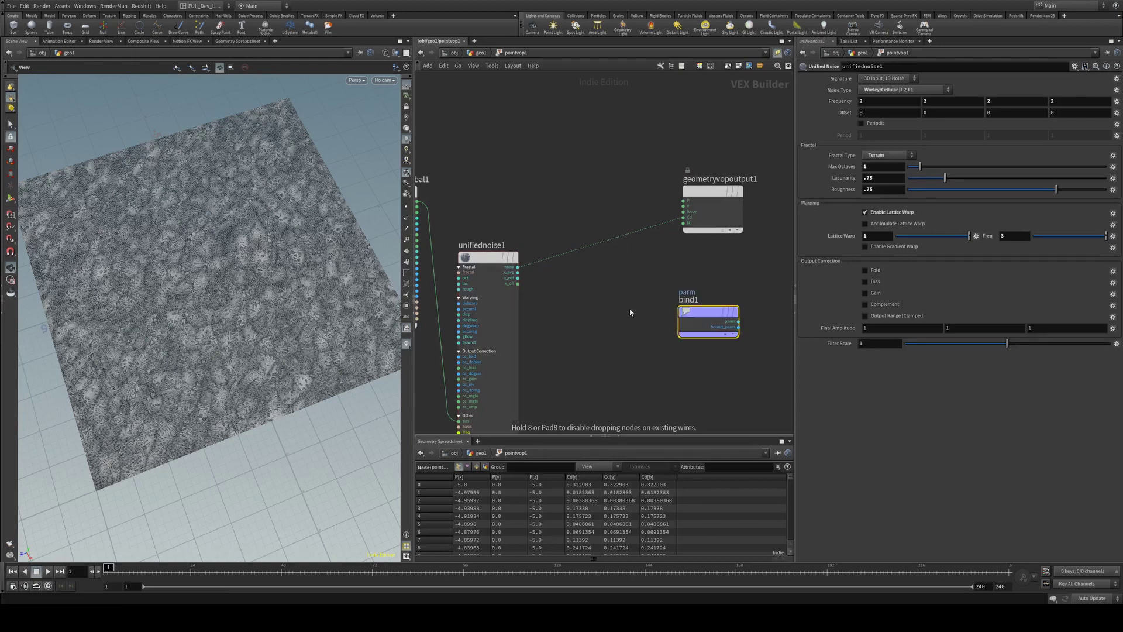
pyautogui.doubleClick(866, 78)
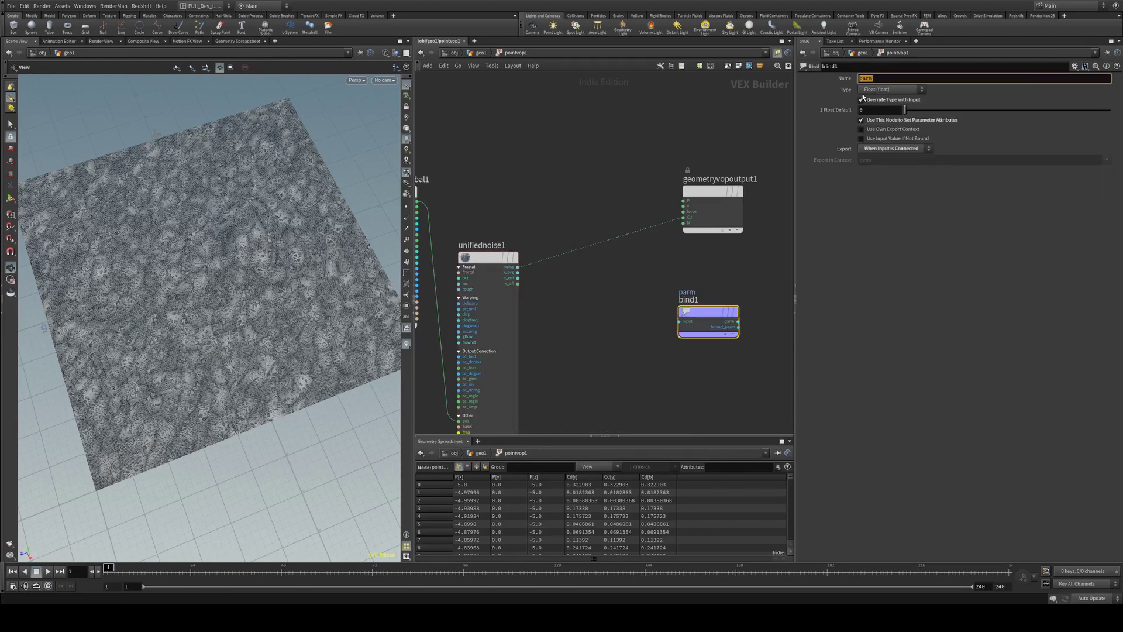
pyautogui.write('scale')
pyautogui.press('Return')
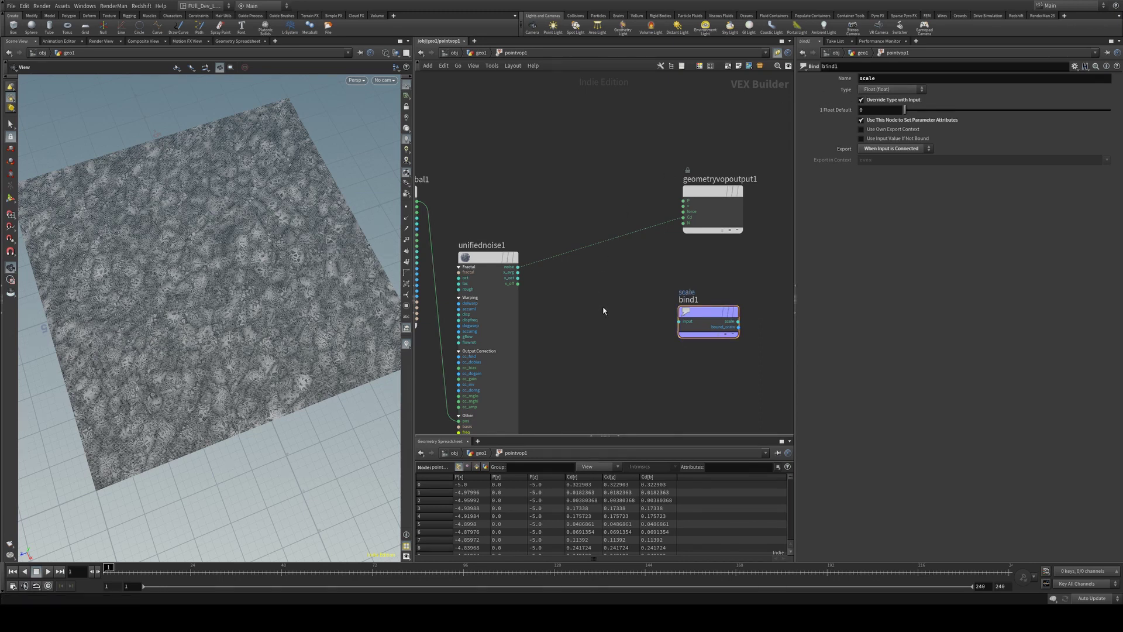
# Add a Transform node fed by the noise and wired into bind1
pyautogui.press('Tab')
pyautogui.press('Return')
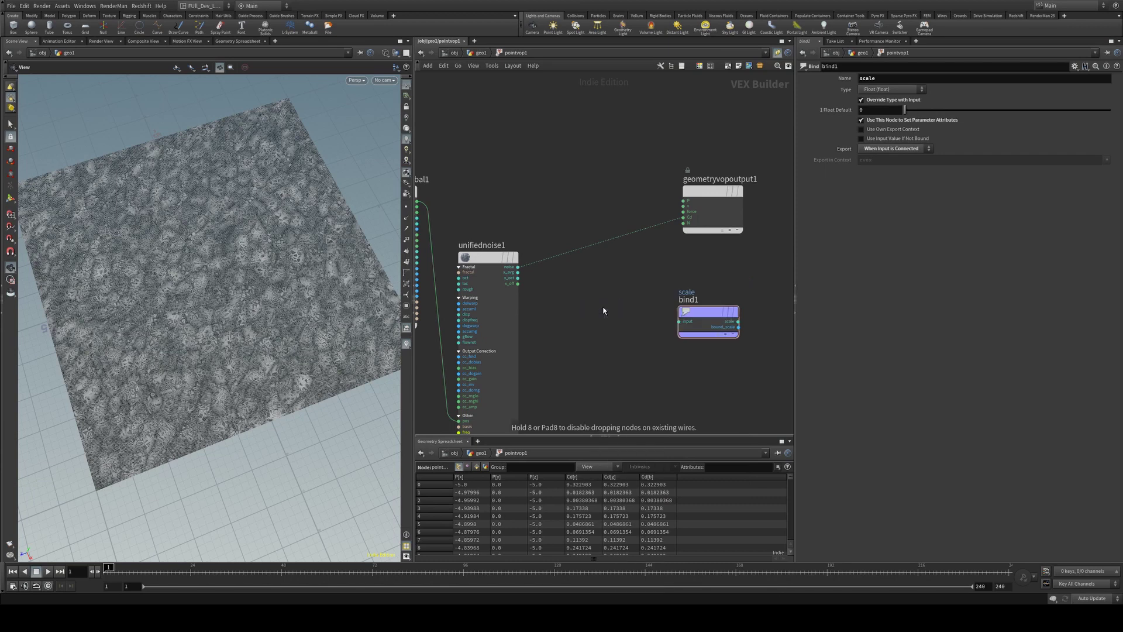
pyautogui.click(604, 311)
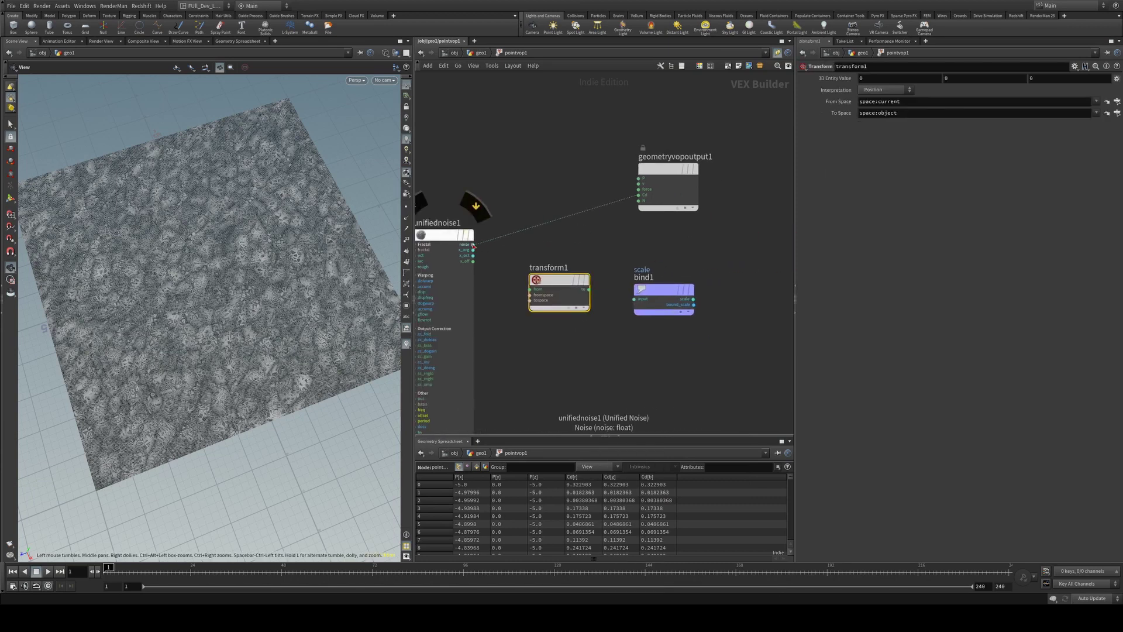
pyautogui.moveTo(473, 245); pyautogui.dragTo(530, 287)
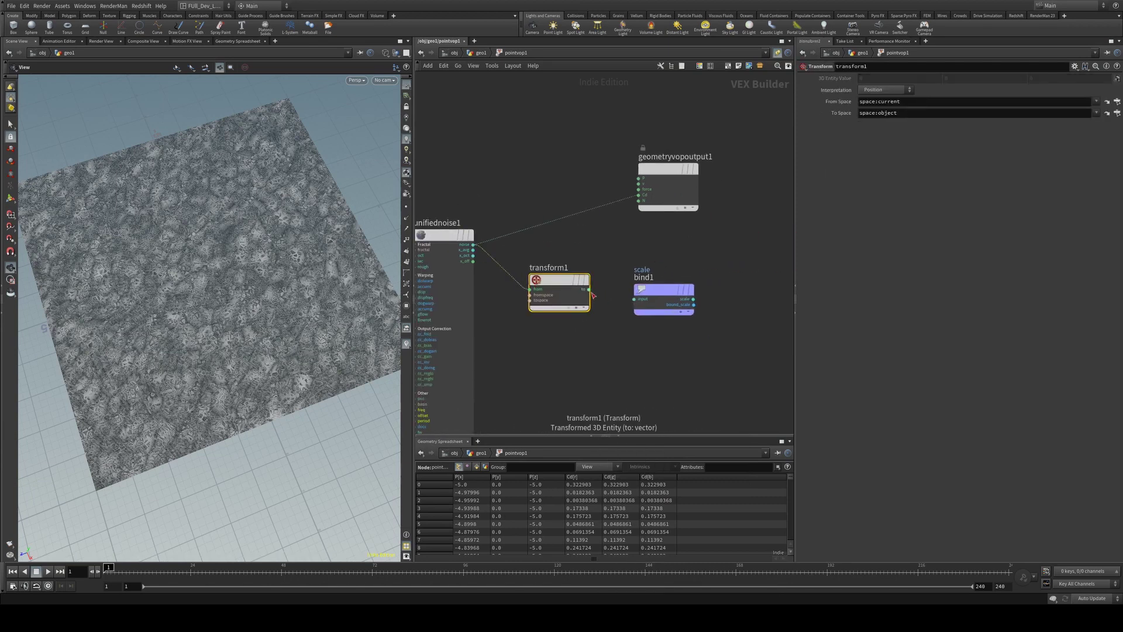
pyautogui.moveTo(590, 290); pyautogui.dragTo(659, 286)
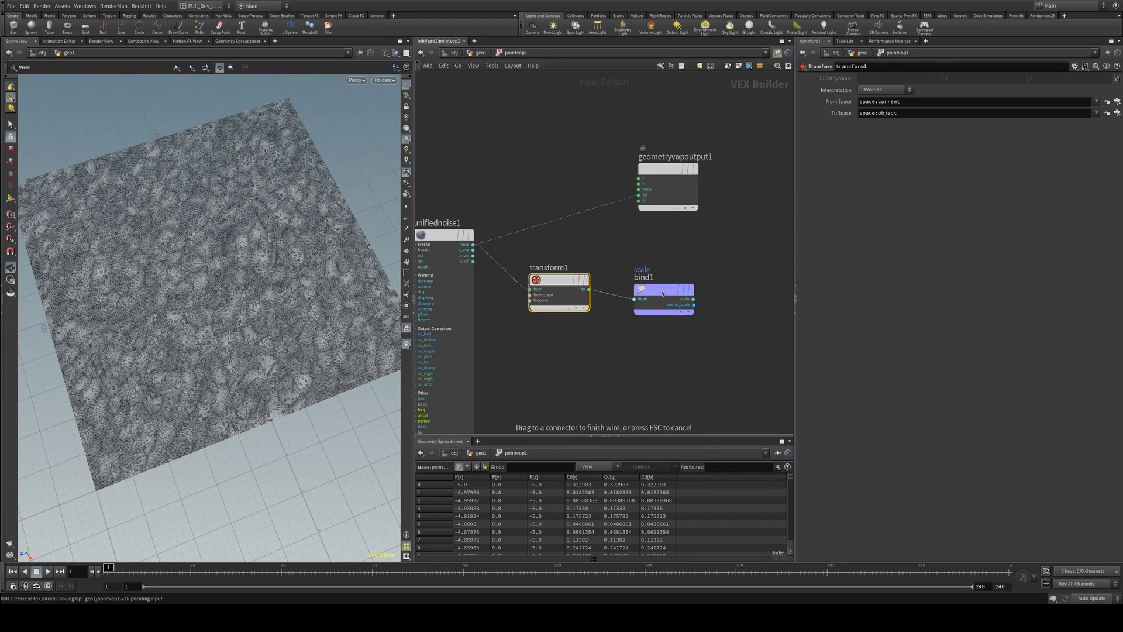
# Back in geo1, insert a displayed Attribute Wrangle between pointvop1 and copytopoints1
pyautogui.press('u')
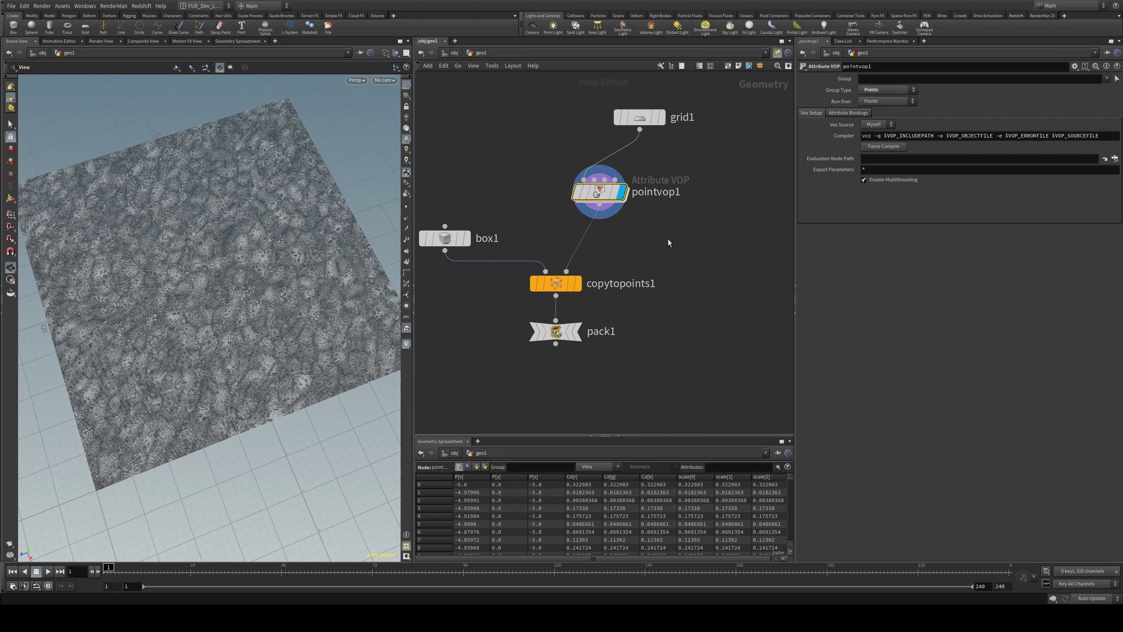
pyautogui.scroll(-3, 669, 243)
pyautogui.moveTo(669, 242); pyautogui.dragTo(686, 298, button='middle')
pyautogui.moveTo(730, 169); pyautogui.dragTo(657, 171)
pyautogui.moveTo(639, 261); pyautogui.dragTo(653, 234)
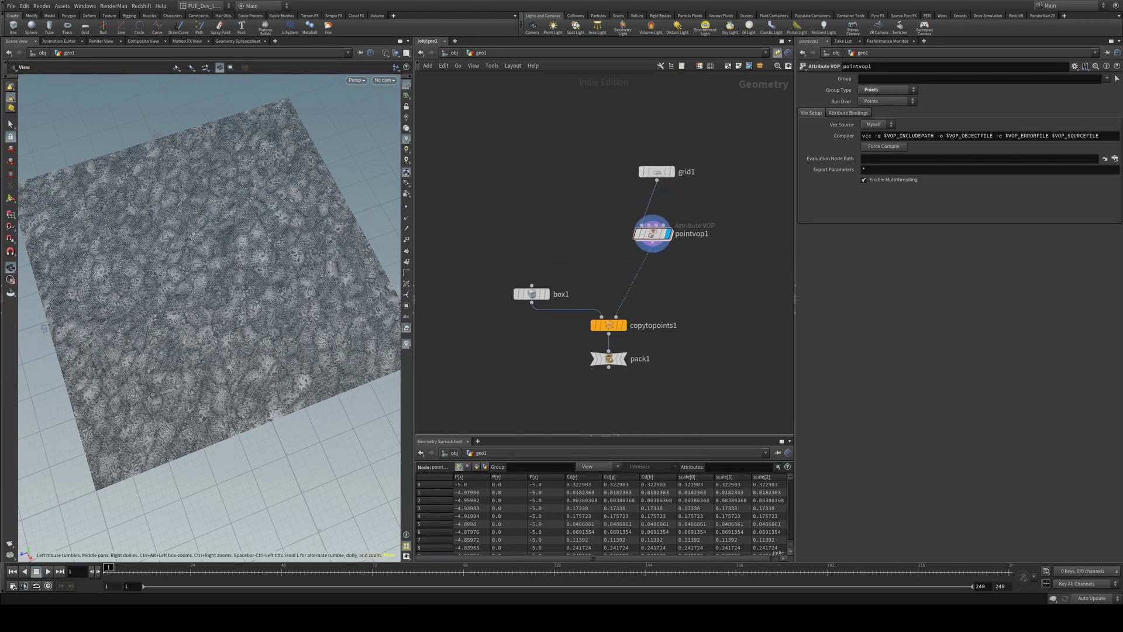
pyautogui.press('Tab')
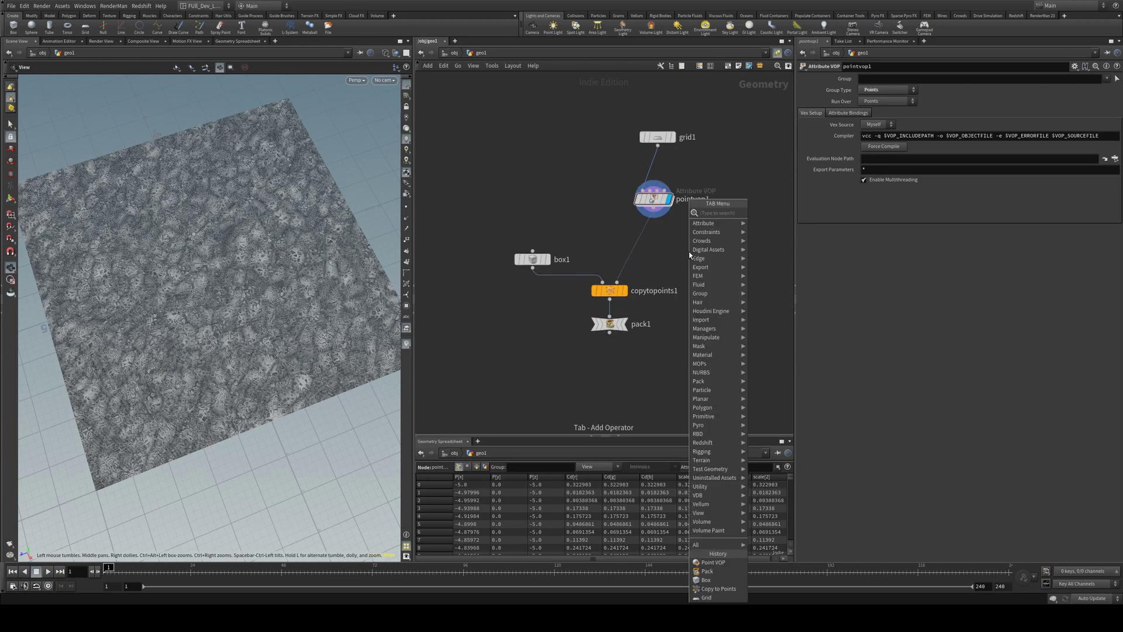
pyautogui.write('attri')
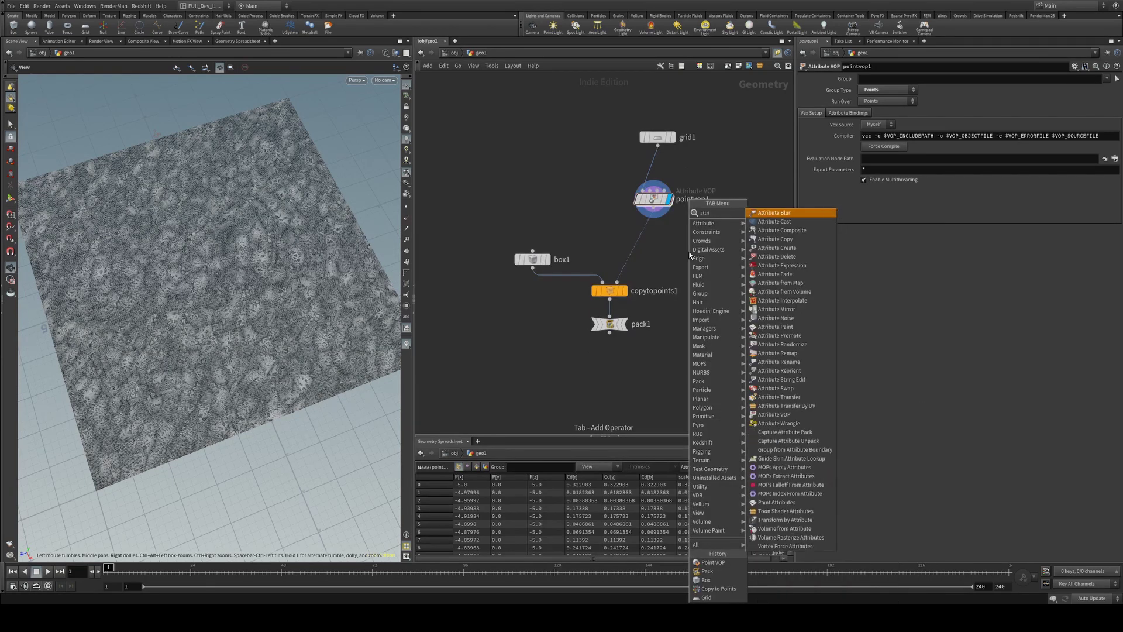
pyautogui.write('b wr')
pyautogui.press('Return')
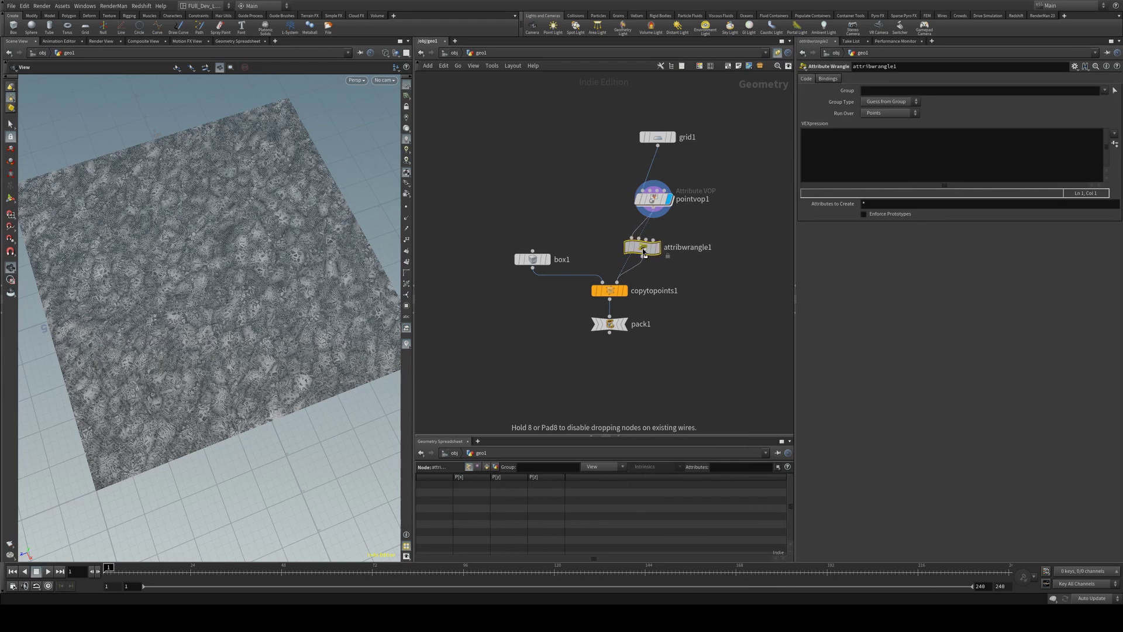
pyautogui.click(642, 248)
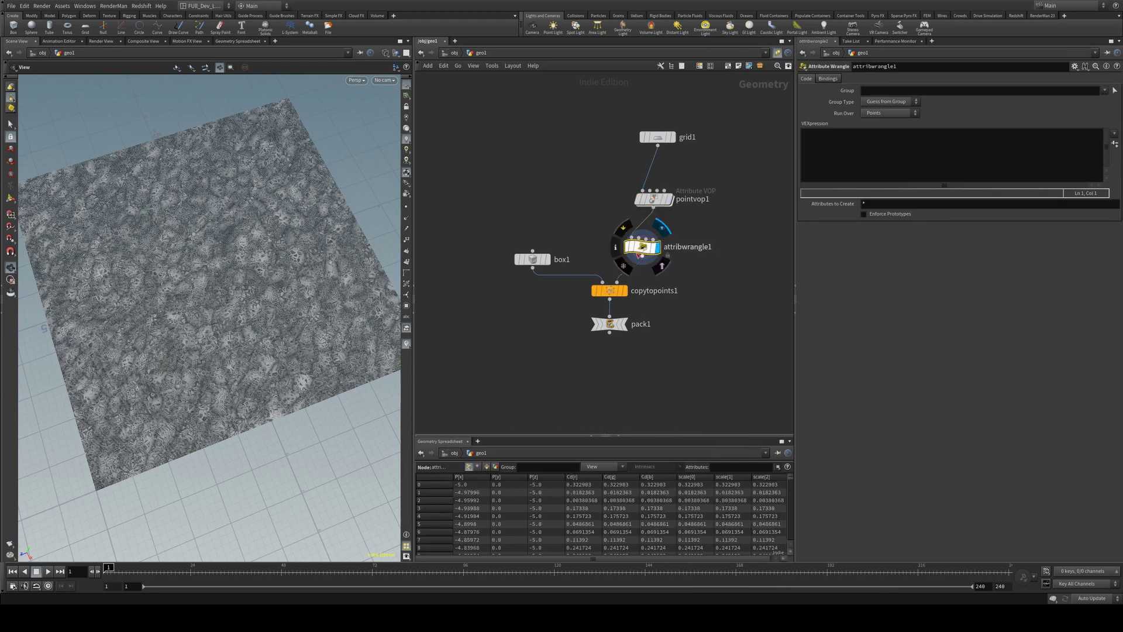
pyautogui.click(661, 228)
pyautogui.click(904, 142)
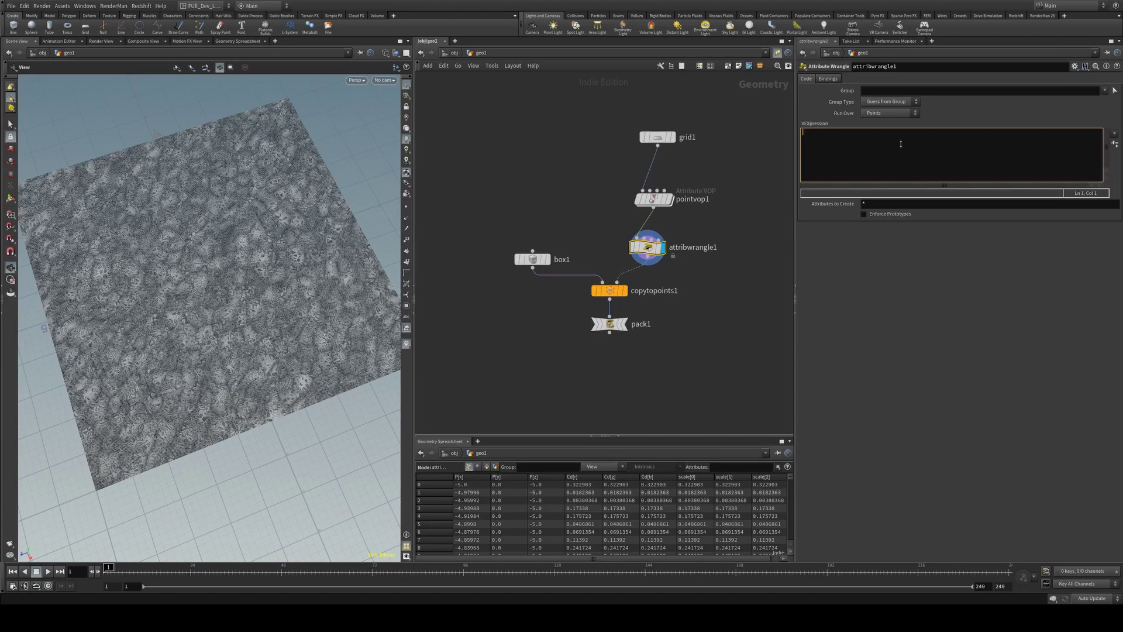
pyautogui.write('@scale.x = 1;')
pyautogui.press('Return')
pyautogui.write('@scale.y = @Cd;')
pyautogui.press('Return')
pyautogui.write('@scale.z = 1;')
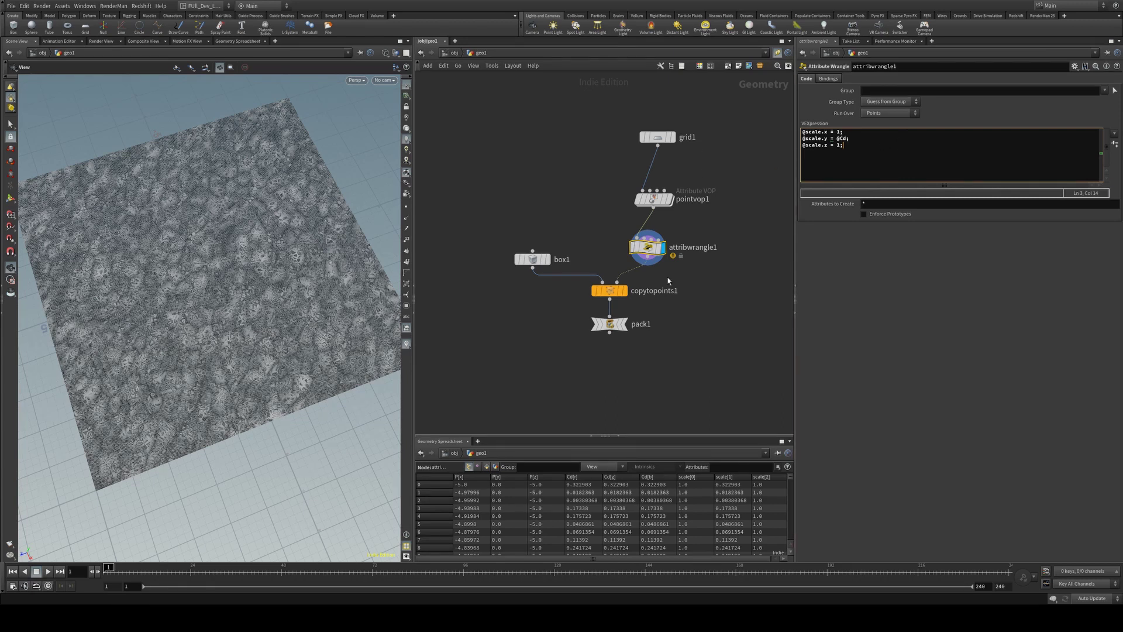
# Set the display flag on pack1 to view the packed boxes
pyautogui.click(832, 139)
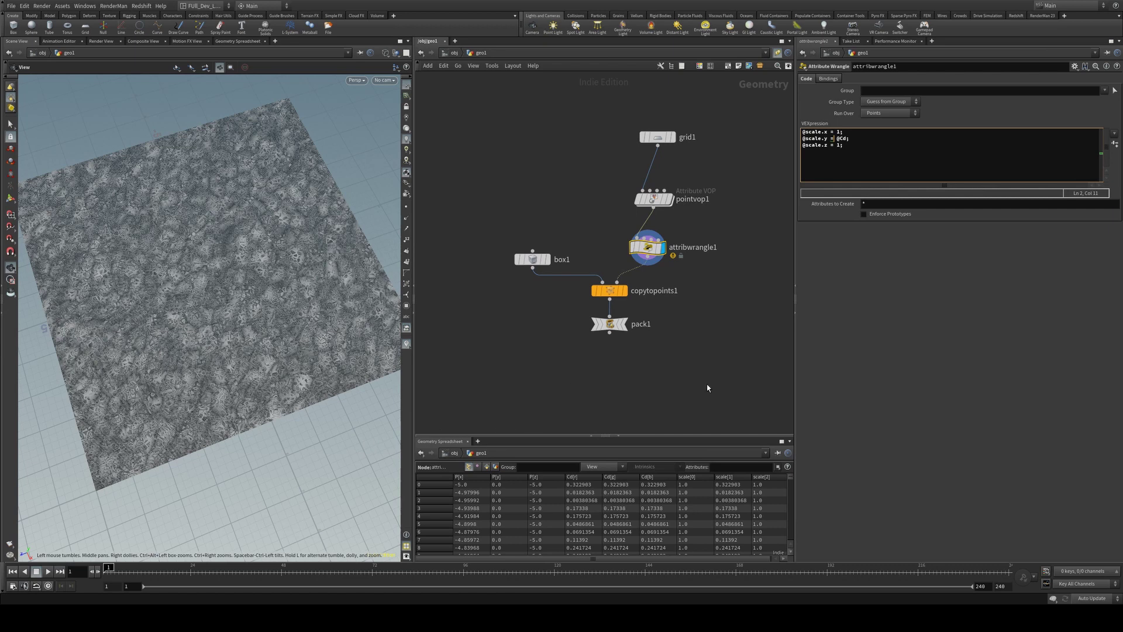
pyautogui.moveTo(692, 395); pyautogui.dragTo(689, 358, button='middle')
pyautogui.moveTo(620, 287)
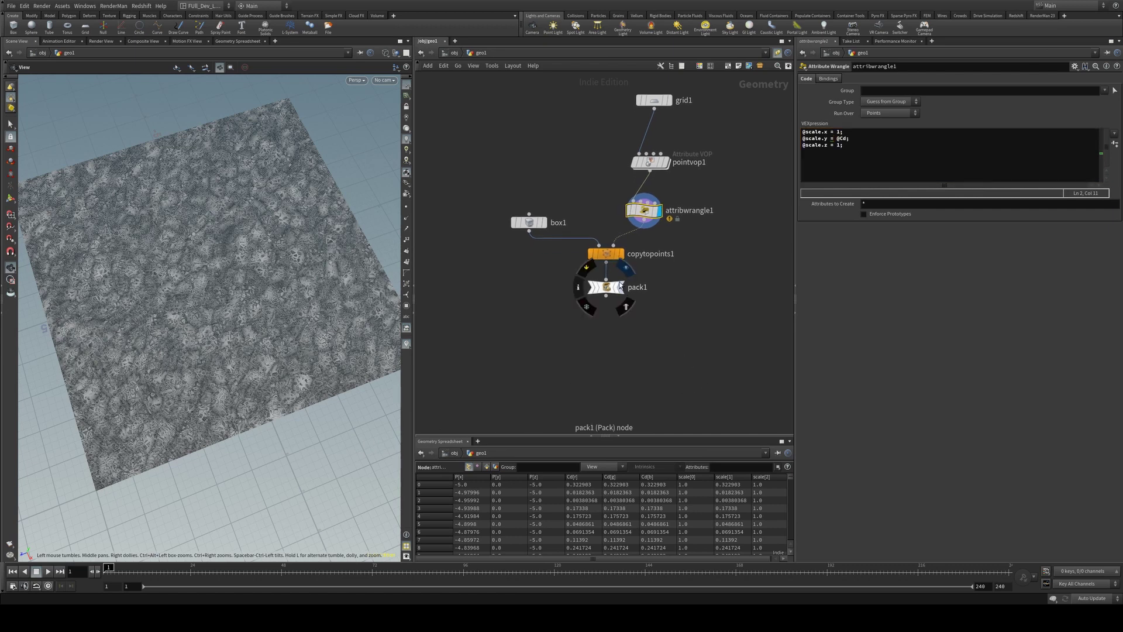
pyautogui.click(621, 290)
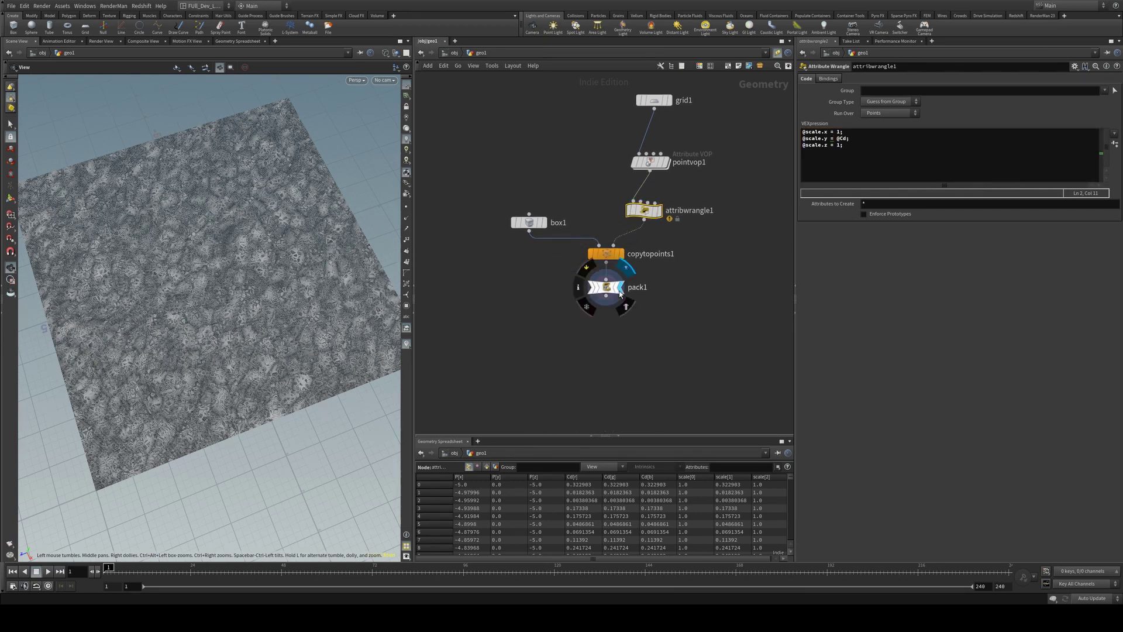
pyautogui.moveTo(276, 298); pyautogui.dragTo(319, 295)
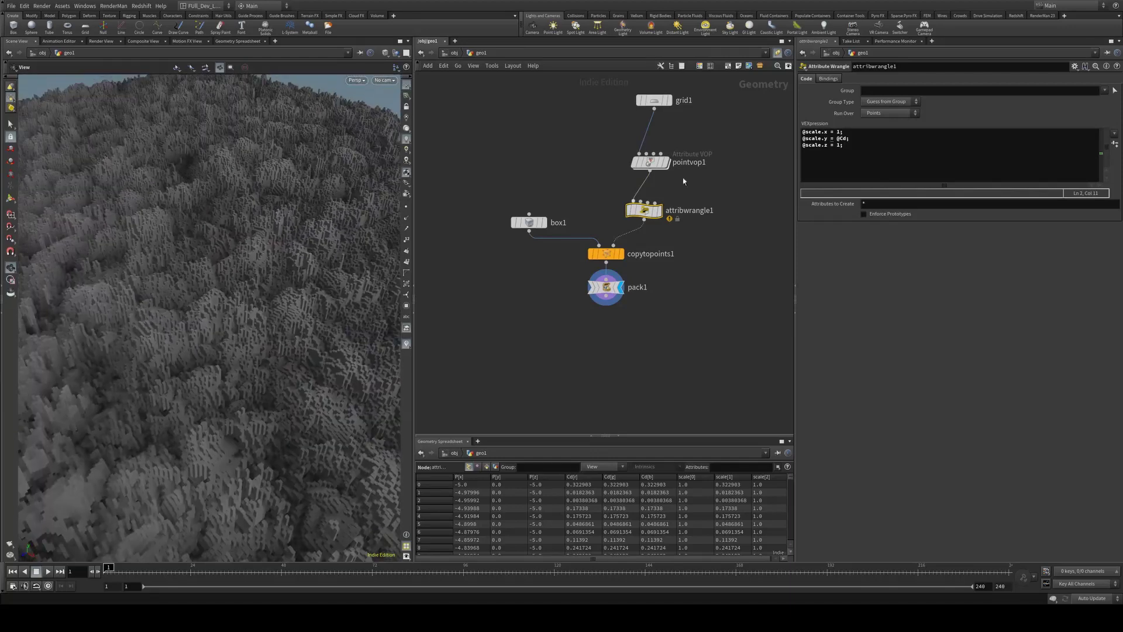
pyautogui.click(848, 138)
pyautogui.write(';')
pyautogui.press('Left')
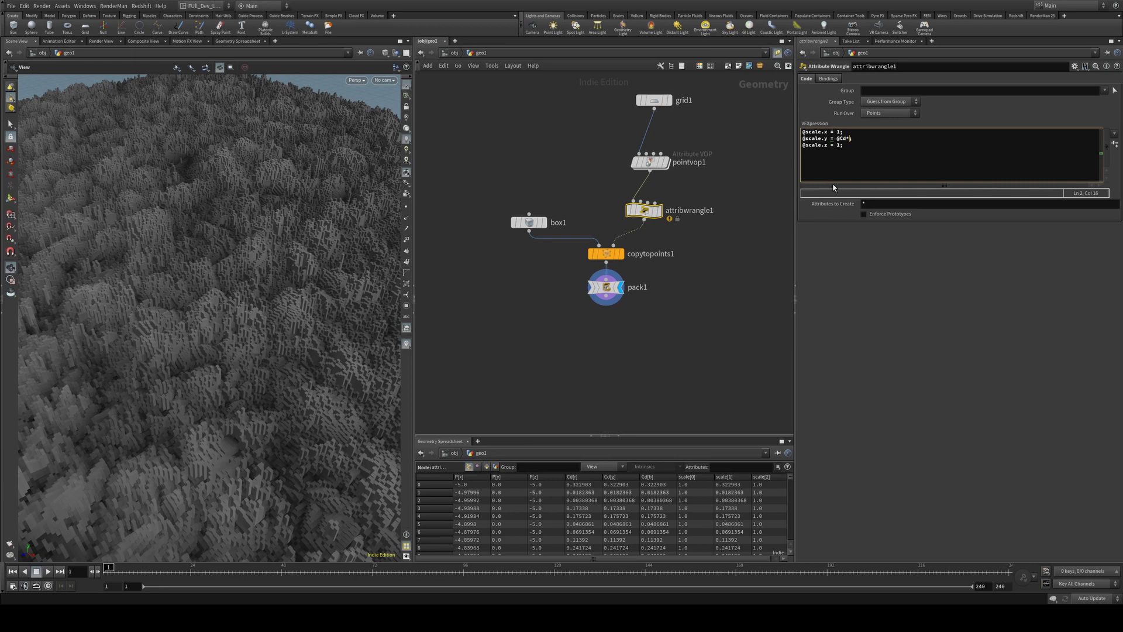
pyautogui.write('*10')
pyautogui.press('Return')
pyautogui.press('BackSpace')
pyautogui.moveTo(258, 254); pyautogui.dragTo(240, 233)
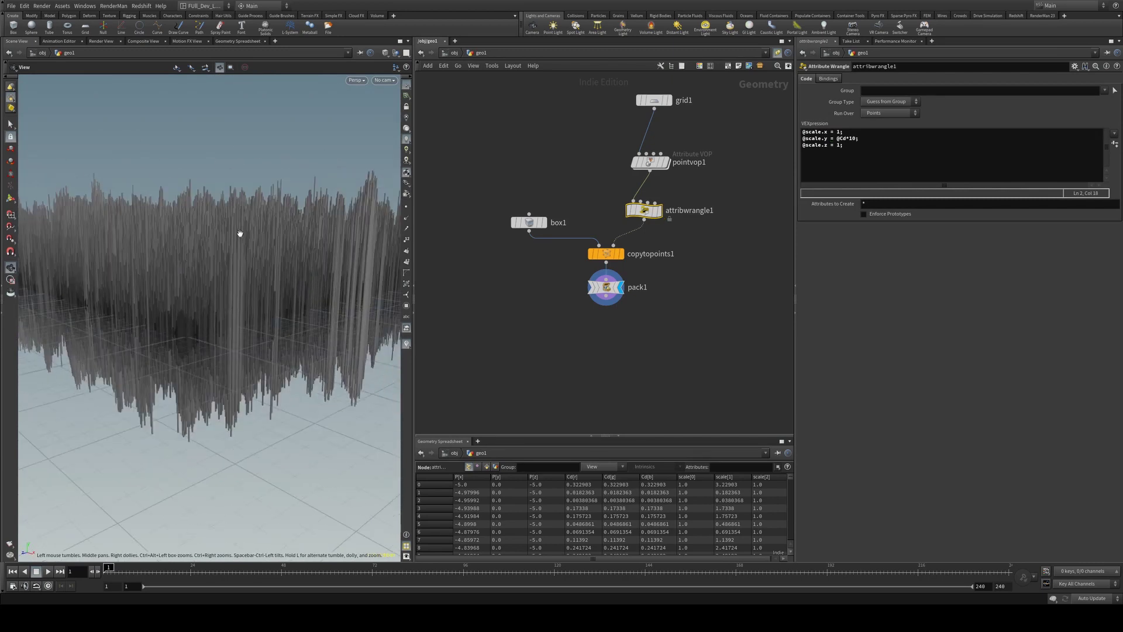
# Set box1 Center Y to 0.5 so columns rise from the ground
pyautogui.click(528, 222)
pyautogui.click(959, 124)
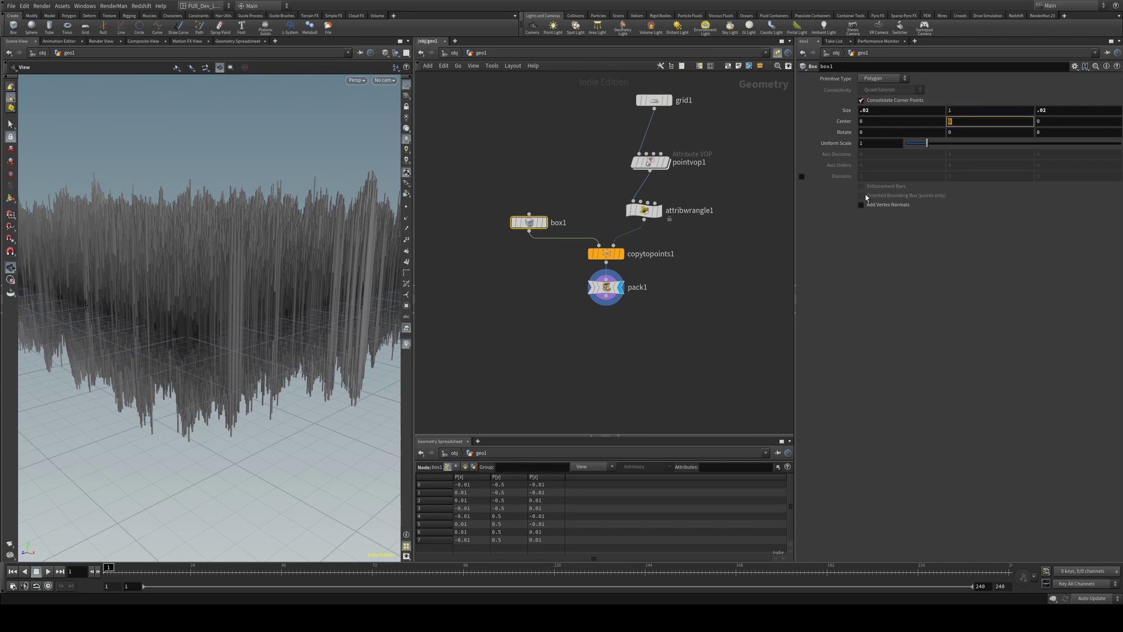
pyautogui.write('.5')
pyautogui.press('Return')
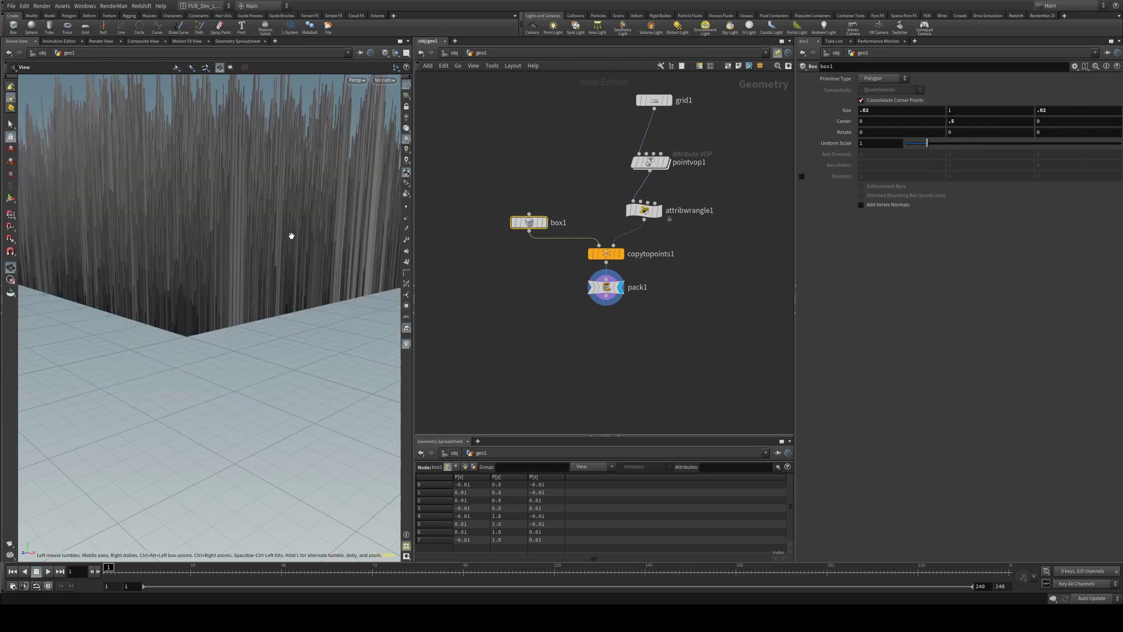
pyautogui.moveTo(291, 236); pyautogui.dragTo(254, 261)
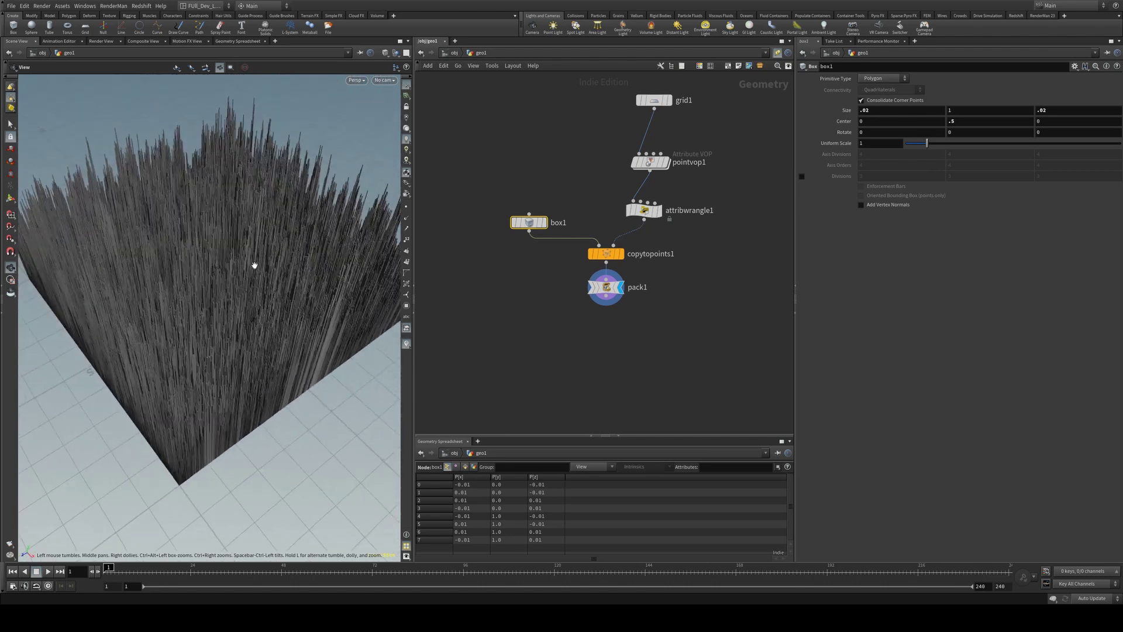
# Change the height multiplier in the wrangle from 10 to 2
pyautogui.click(644, 209)
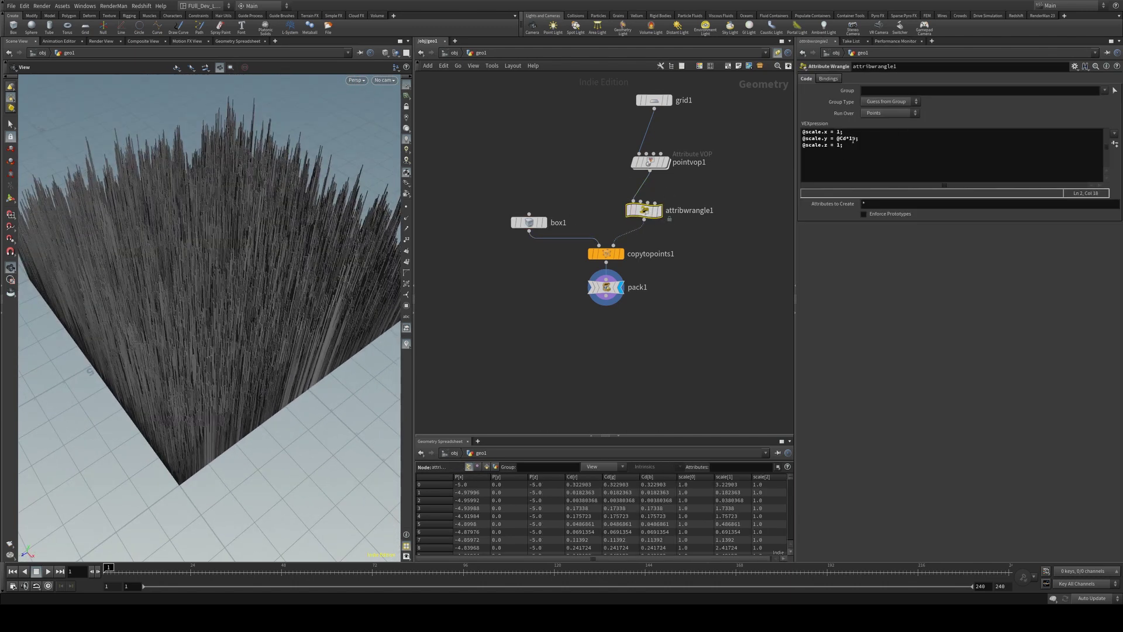
pyautogui.click(854, 139)
pyautogui.write('0')
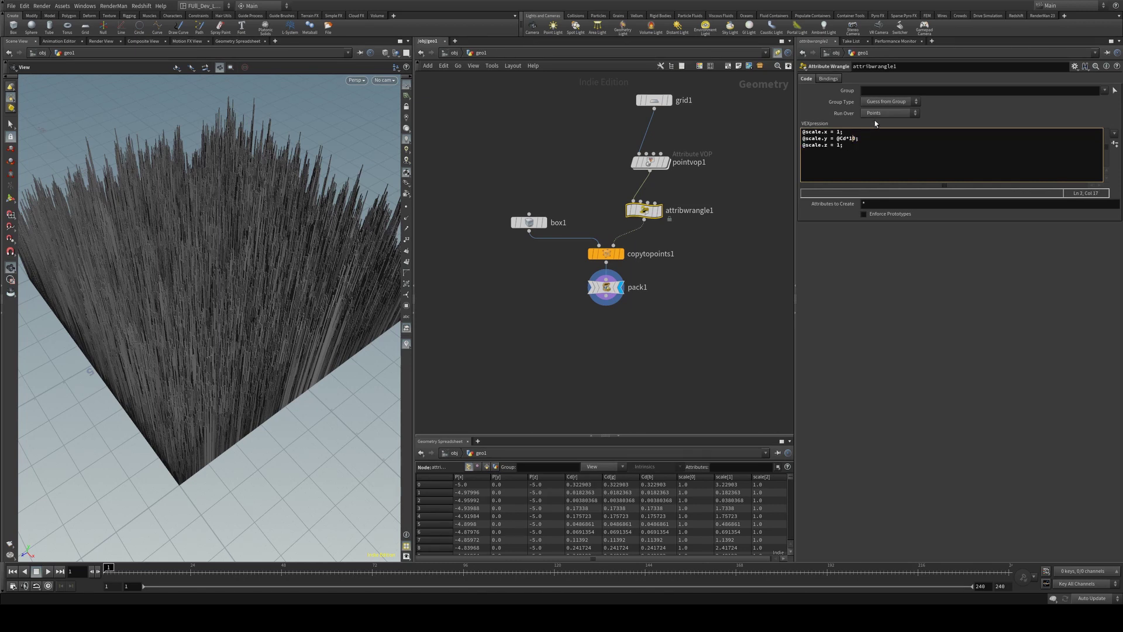
pyautogui.press('BackSpace')
pyautogui.press('BackSpace')
pyautogui.write('2')
pyautogui.moveTo(176, 341); pyautogui.dragTo(312, 332, button='right')
pyautogui.moveTo(311, 332); pyautogui.dragTo(246, 303)
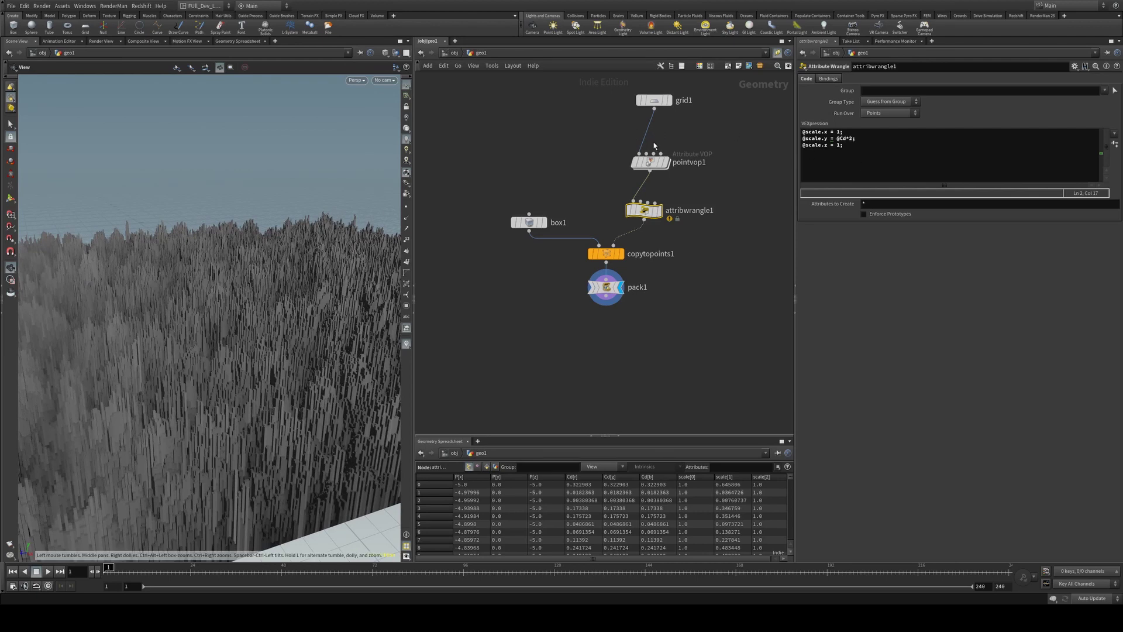
# Enter pointvop1 and move transform1, bind1 and the output node to make room
pyautogui.doubleClick(651, 163)
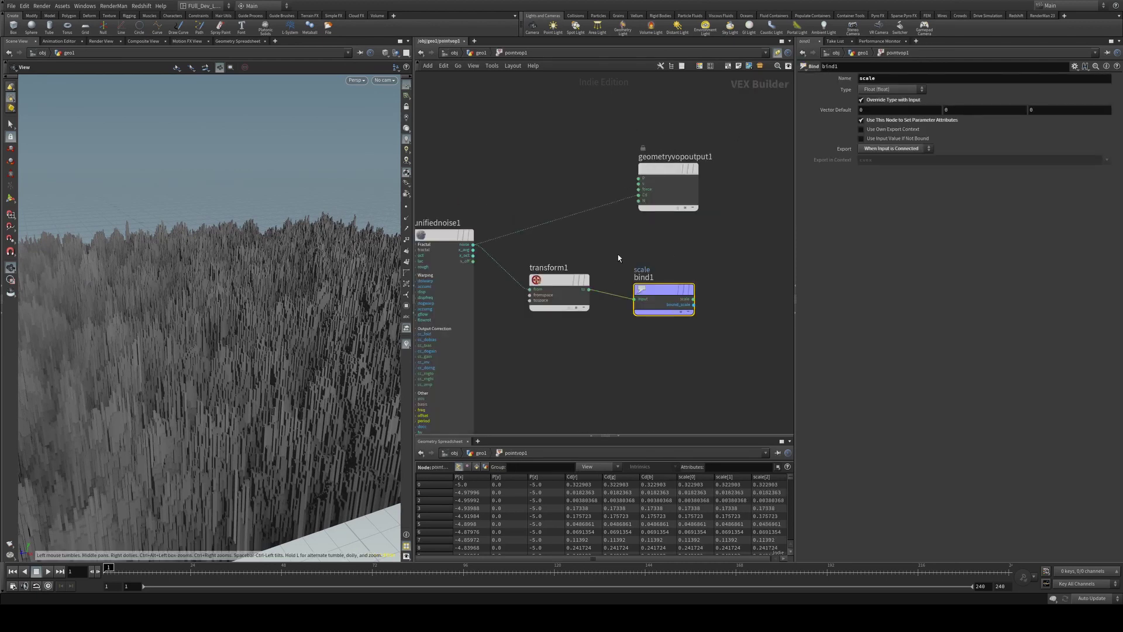
pyautogui.scroll(-2, 620, 251)
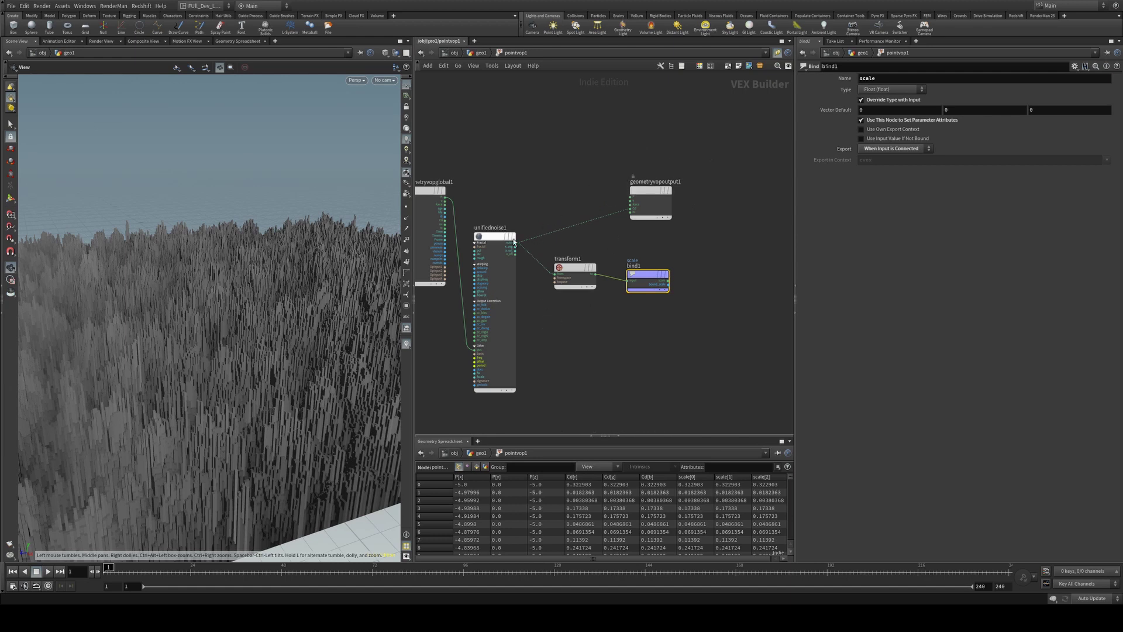
pyautogui.moveTo(720, 239); pyautogui.dragTo(664, 350)
pyautogui.moveTo(658, 183); pyautogui.dragTo(712, 186)
# Add a Luminance node and feed the unifiednoise output into it
pyautogui.press('Tab')
pyautogui.write('fit')
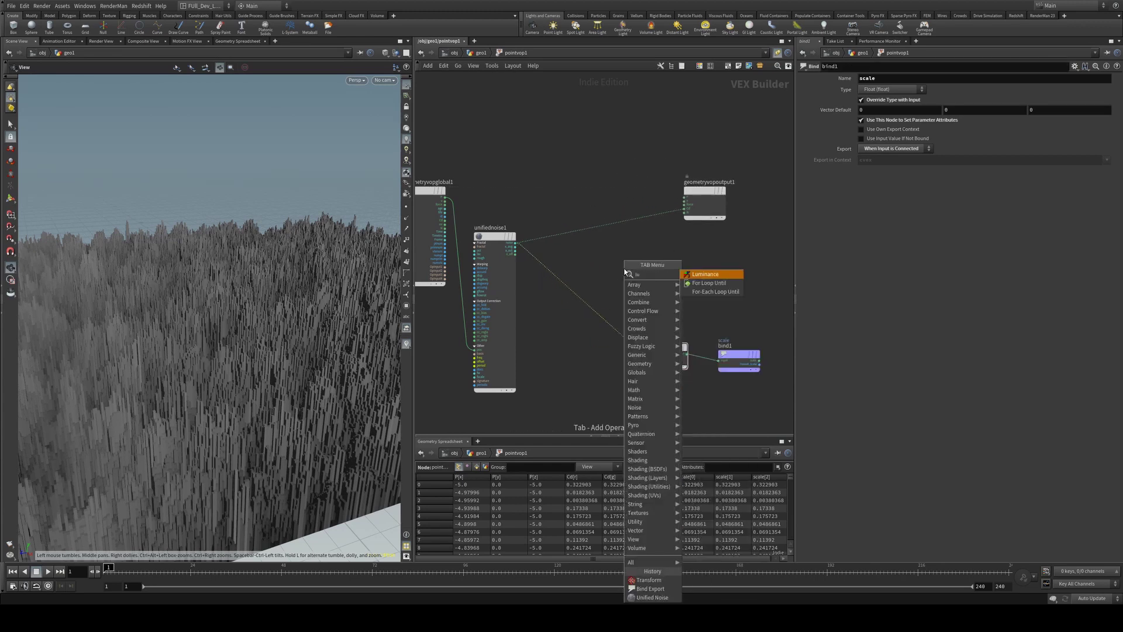
pyautogui.press('Return')
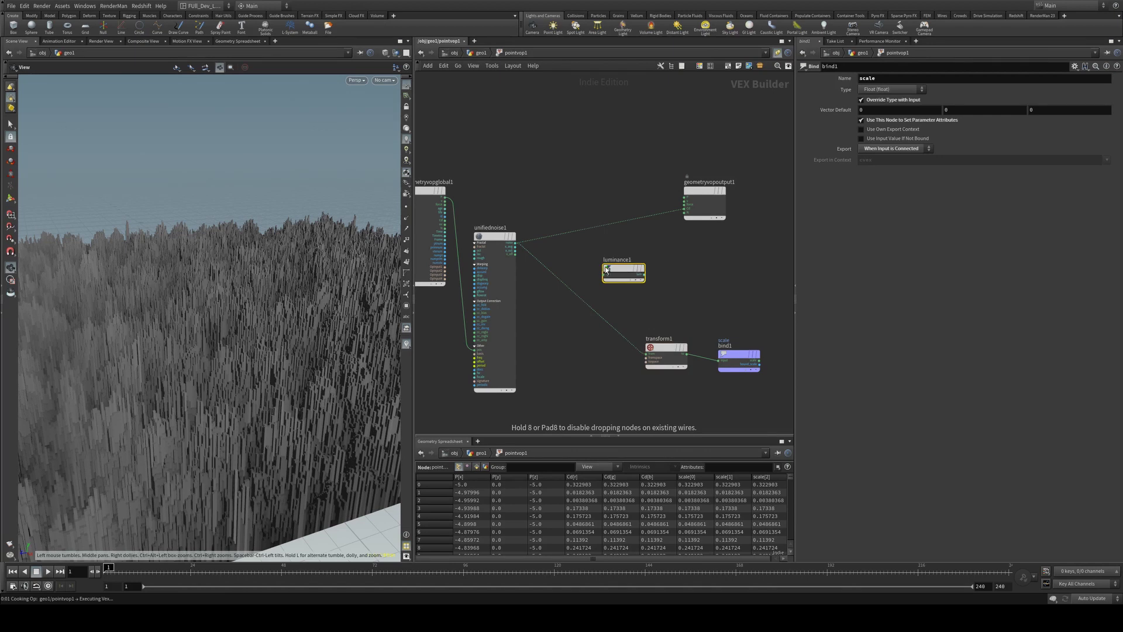
pyautogui.click(596, 267)
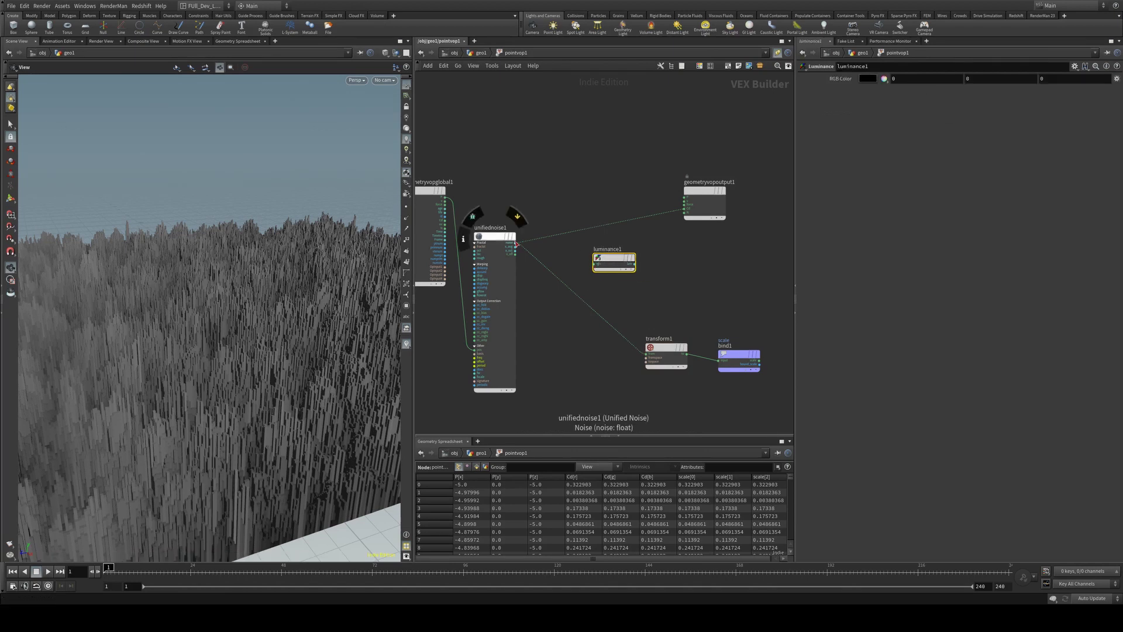
pyautogui.moveTo(515, 243); pyautogui.dragTo(597, 271)
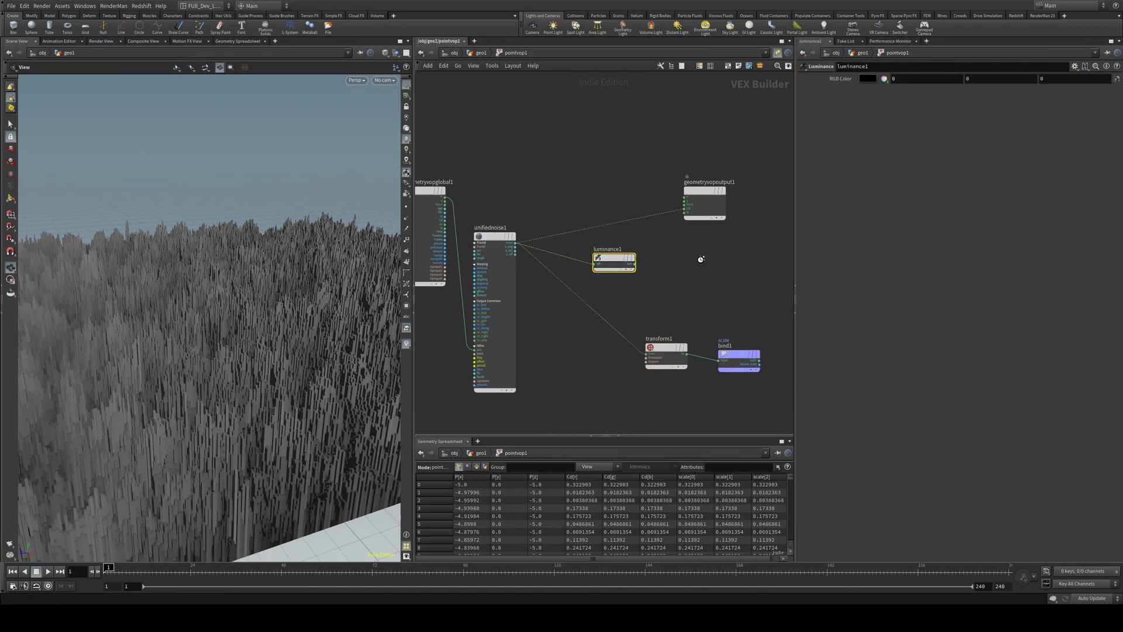
# Add a Ramp Parameter named luminance_ramp set to a float spline ramp
pyautogui.press('Tab')
pyautogui.write('ramp')
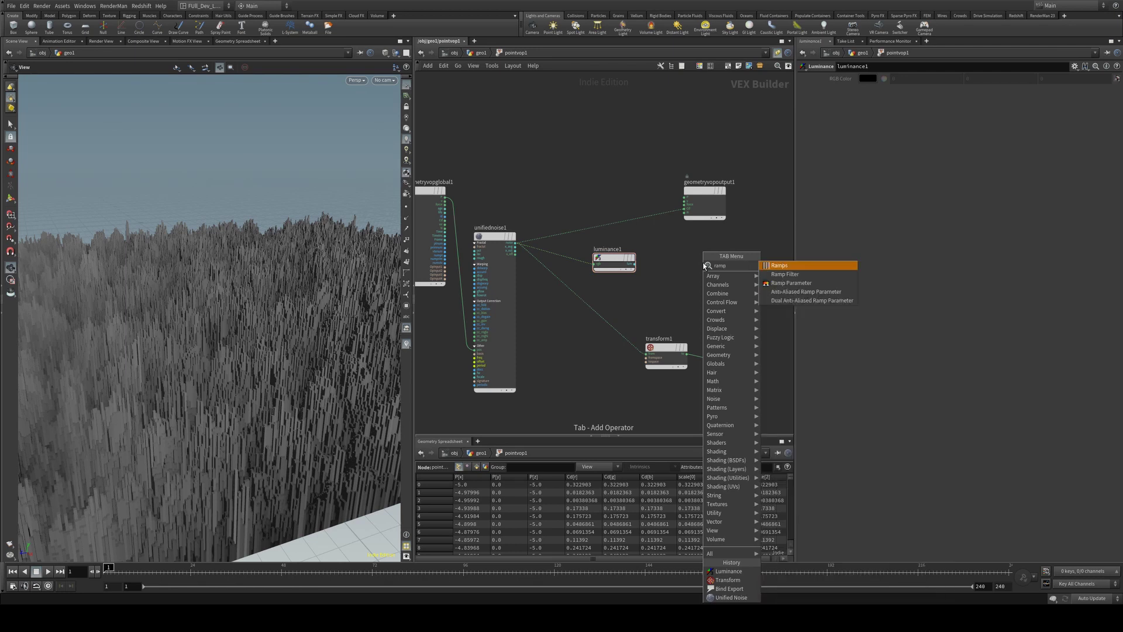
pyautogui.press('Down')
pyautogui.press('Down')
pyautogui.press('Return')
pyautogui.click(897, 120)
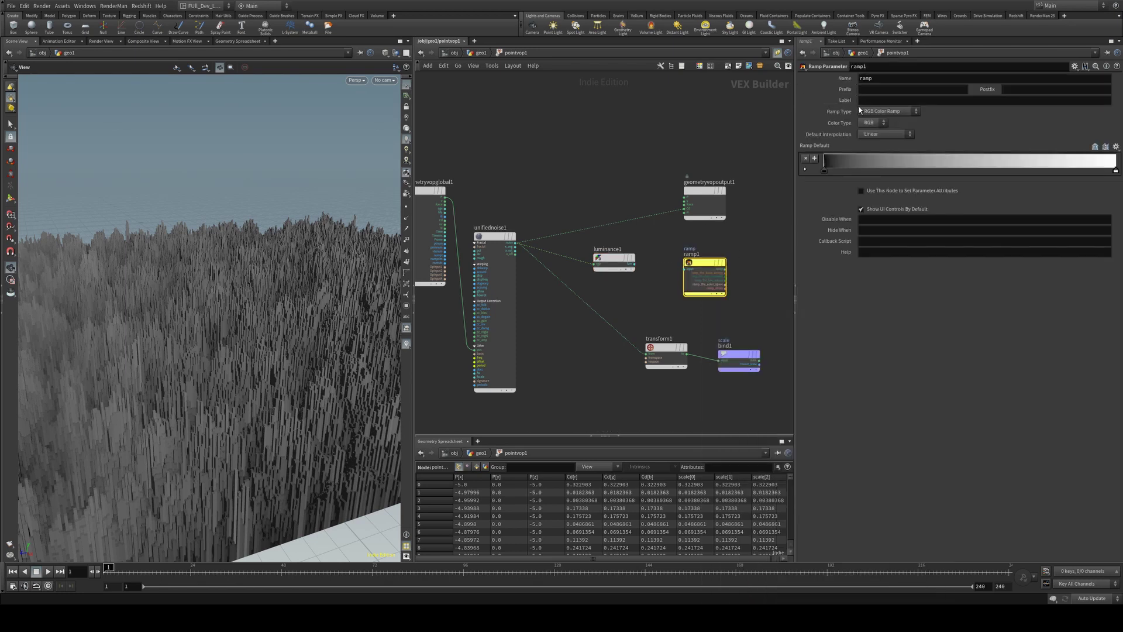
pyautogui.doubleClick(881, 79)
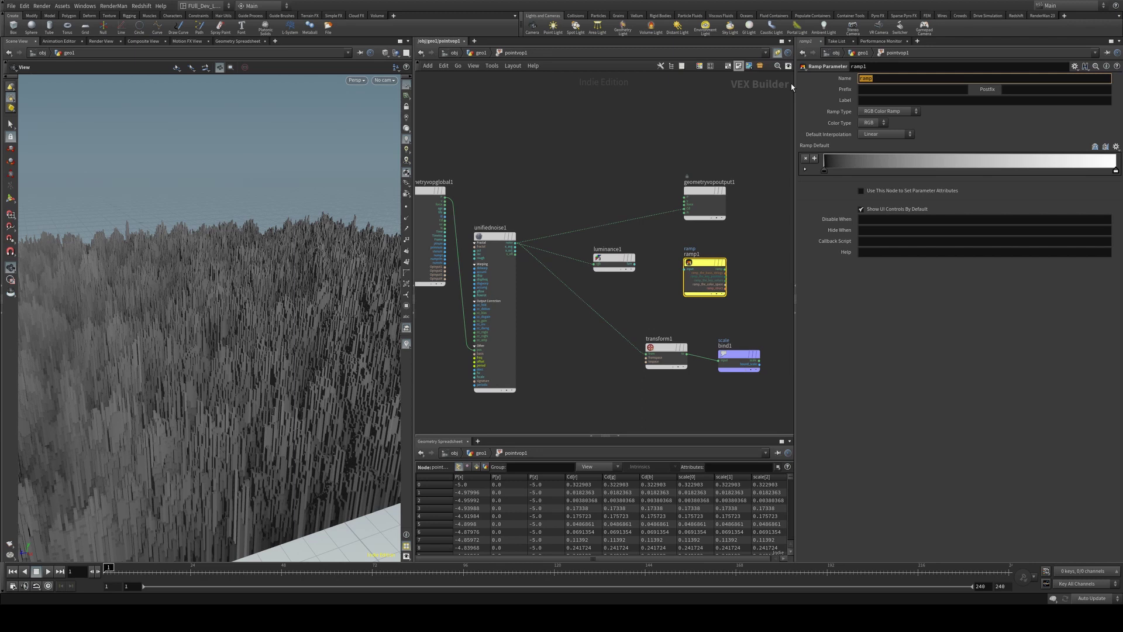
pyautogui.write('luminance_ramp')
pyautogui.press('Return')
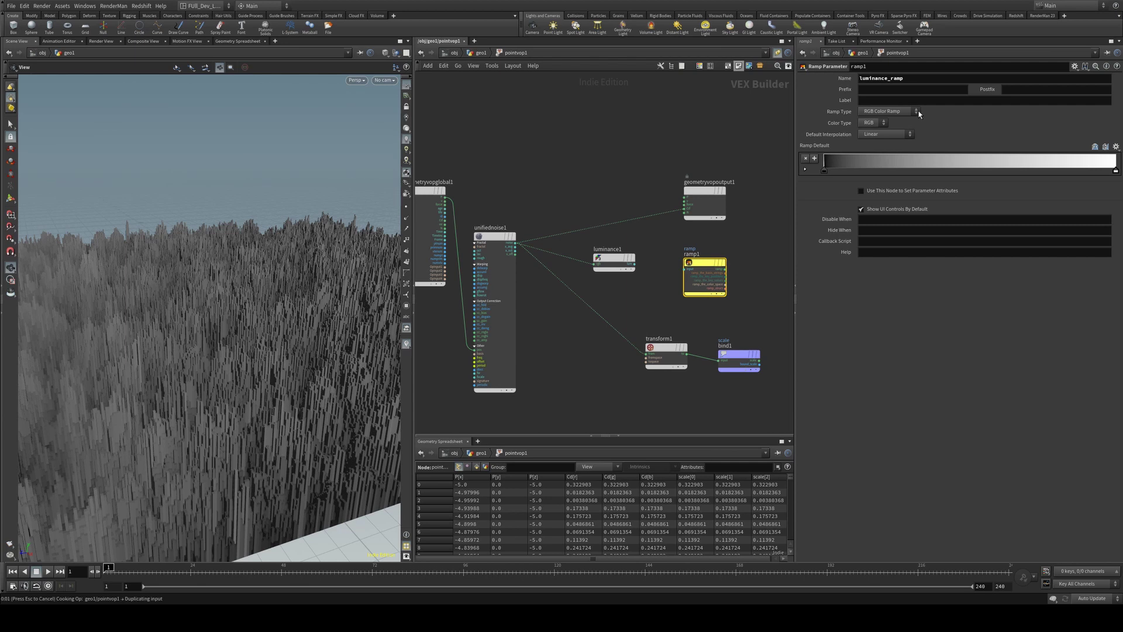
pyautogui.click(917, 110)
pyautogui.click(904, 100)
# Wire luminance1 into luminance_ramp and the ramp into the Cd colour output
pyautogui.moveTo(633, 265); pyautogui.dragTo(684, 270)
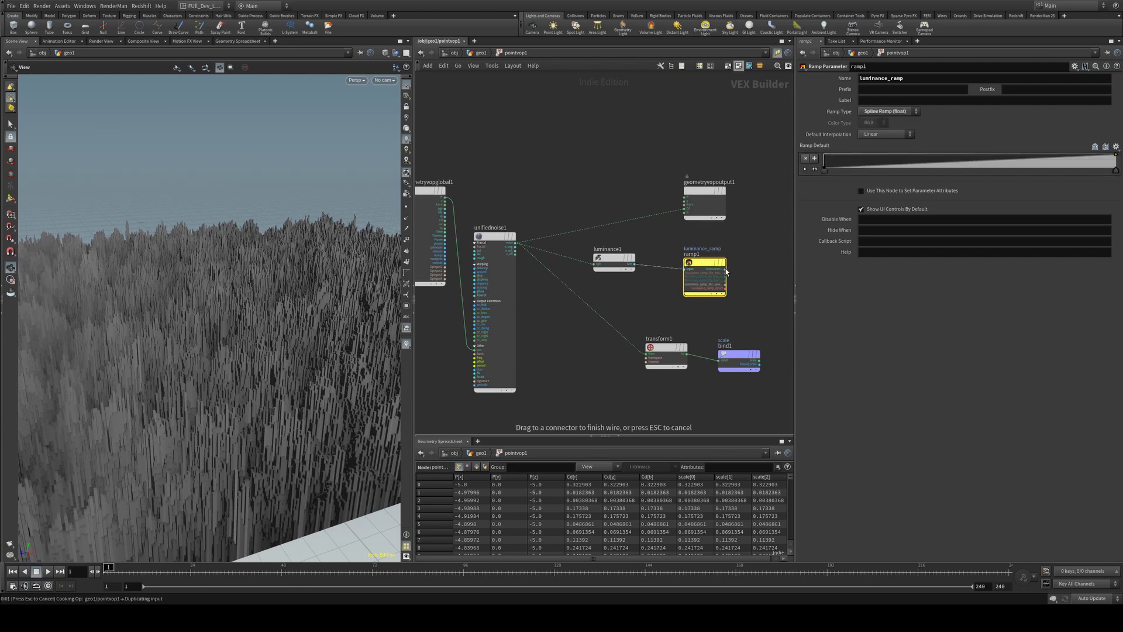
pyautogui.click(685, 209)
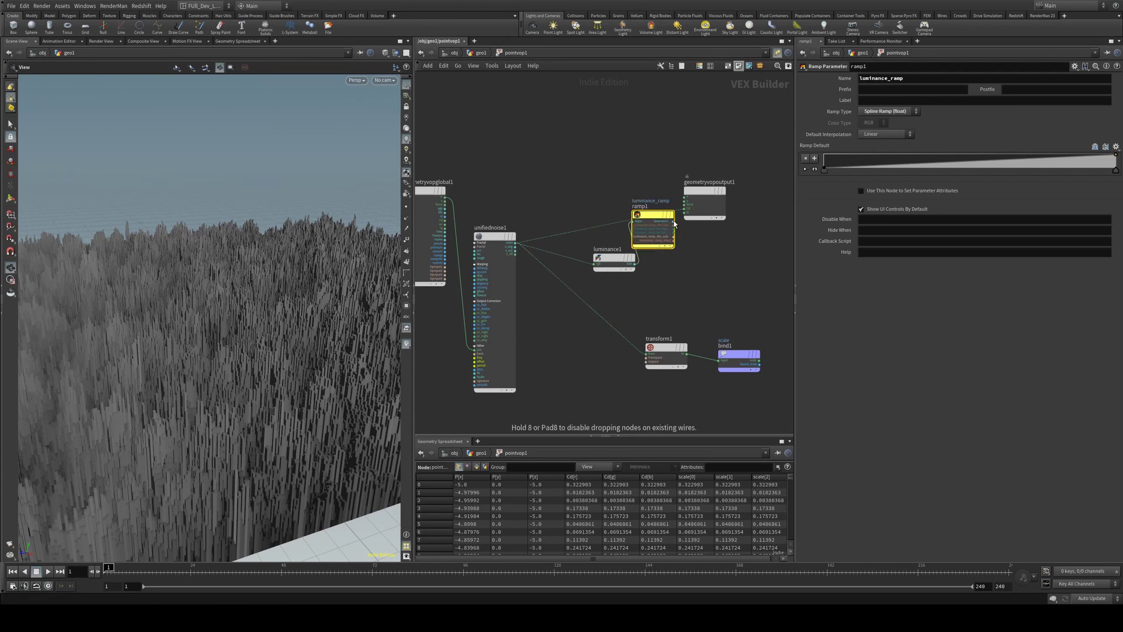
pyautogui.moveTo(649, 231); pyautogui.dragTo(599, 120)
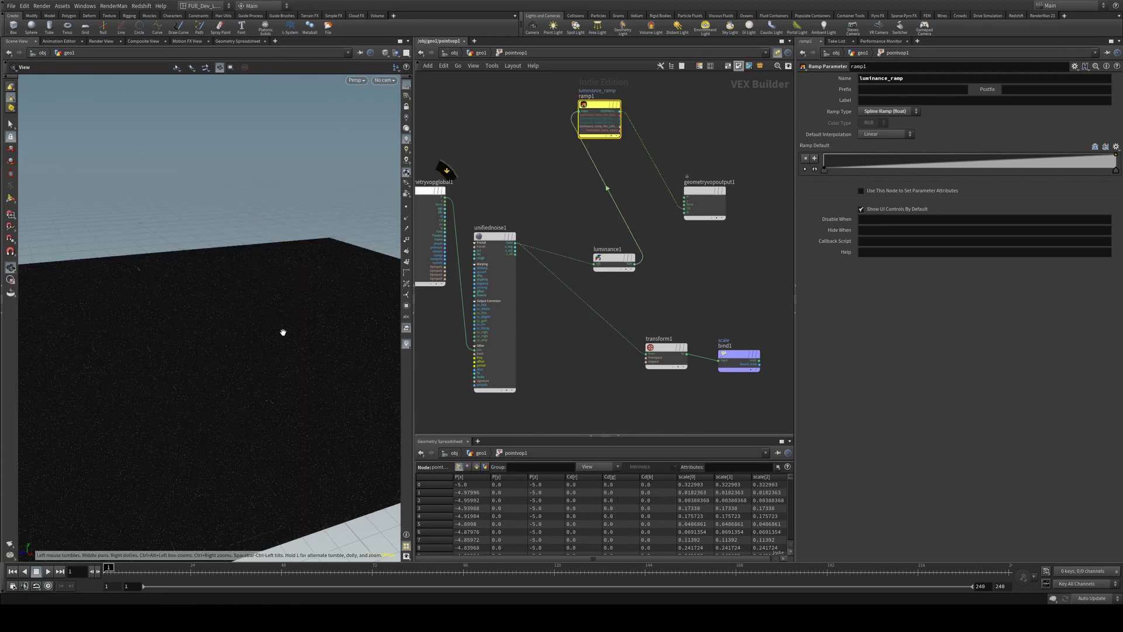
pyautogui.moveTo(284, 329); pyautogui.dragTo(305, 315)
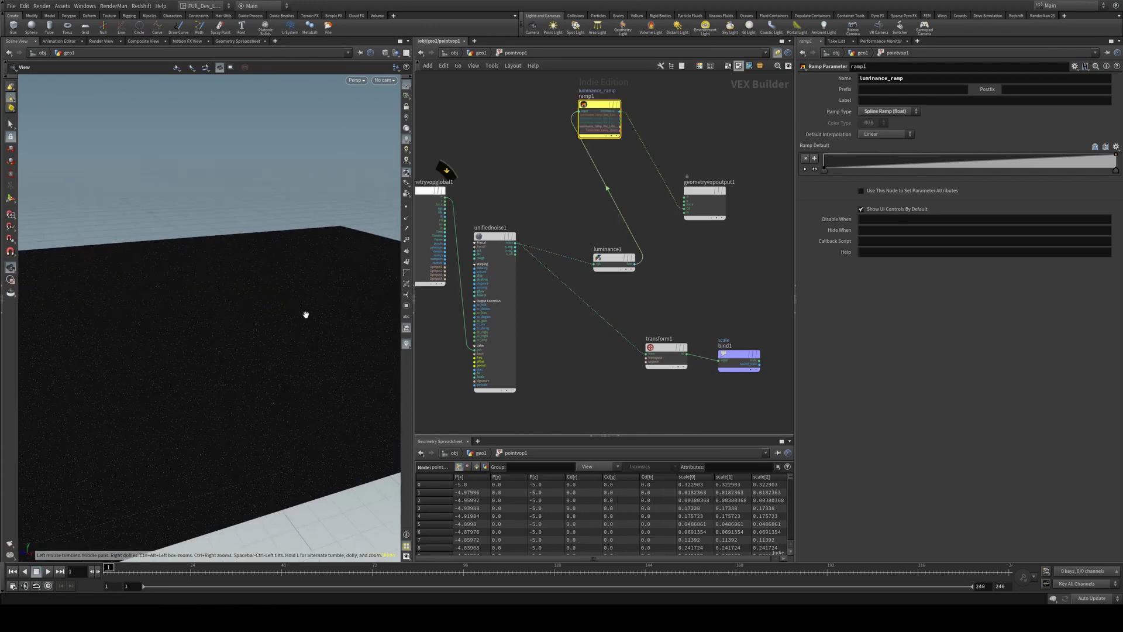
pyautogui.click(862, 53)
# Raise the luminance_ramp's right end to about 0.45 and view the pillar terrain
pyautogui.click(815, 252)
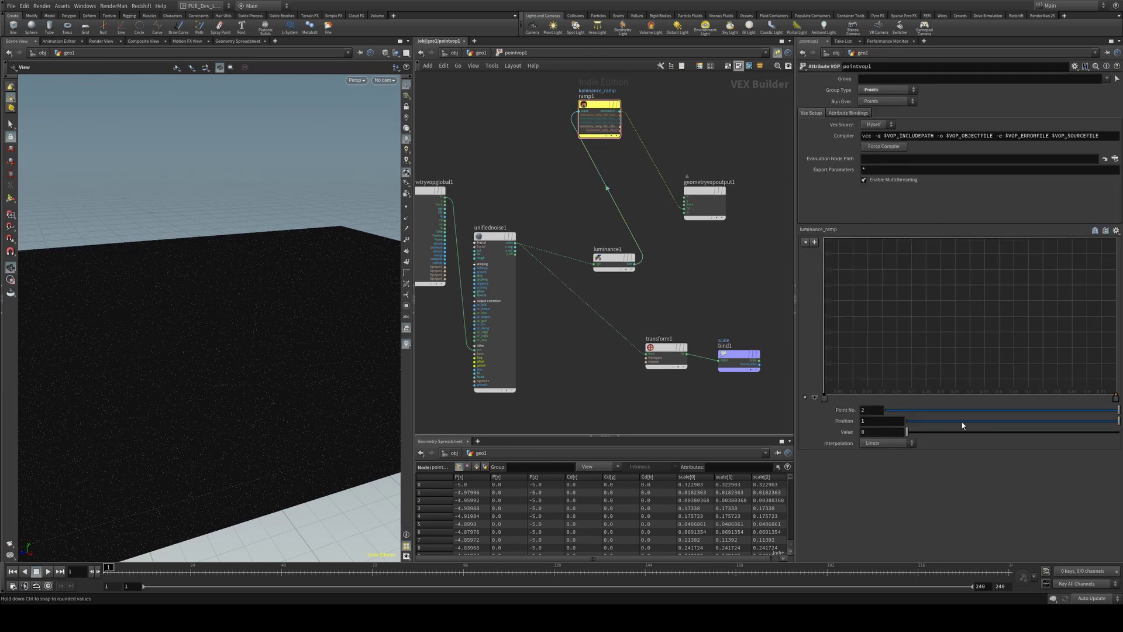
pyautogui.click(864, 422)
pyautogui.moveTo(1117, 398); pyautogui.dragTo(1115, 325)
pyautogui.press('u')
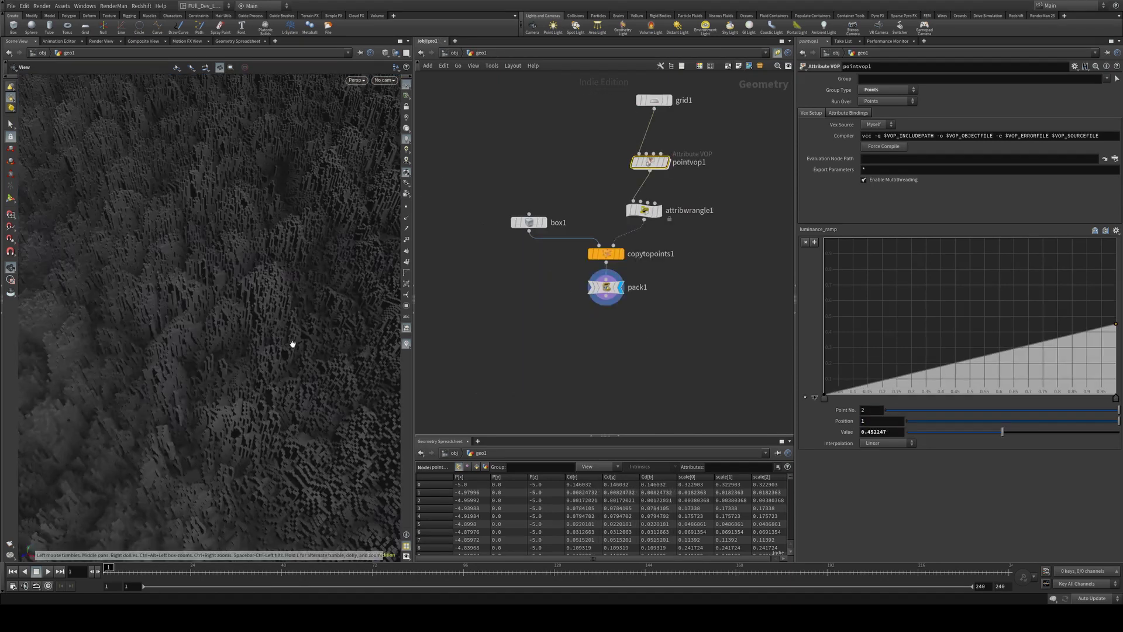
pyautogui.moveTo(291, 344); pyautogui.dragTo(361, 288)
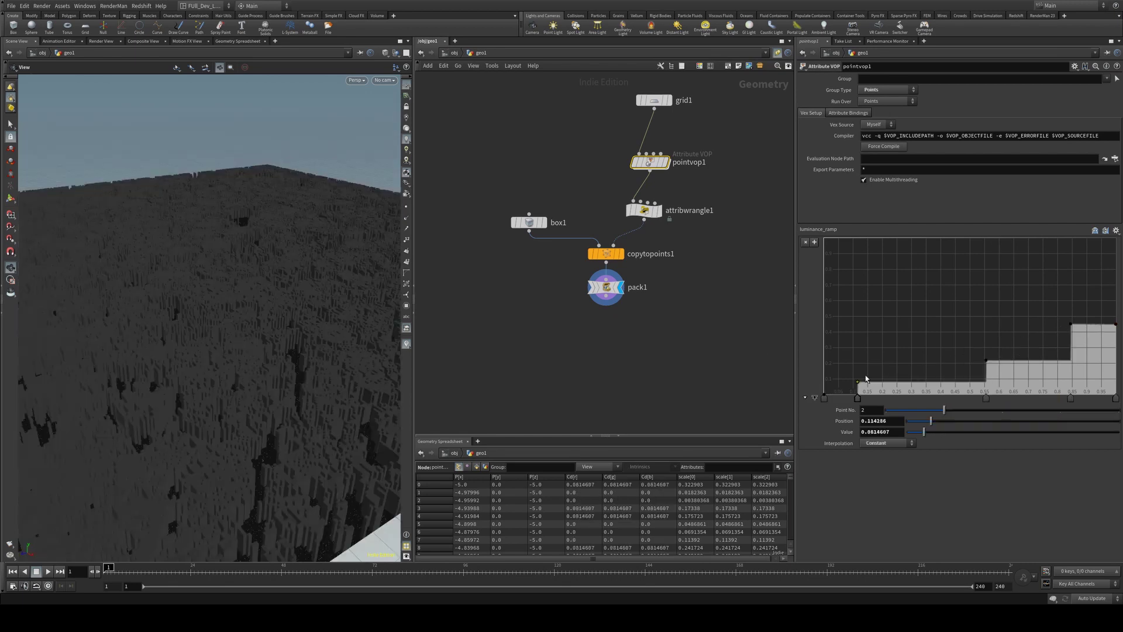
# Check the ramp points near 0.55, 0.85 and 0.11, then lift the lowest key slightly above zero
pyautogui.click(986, 360)
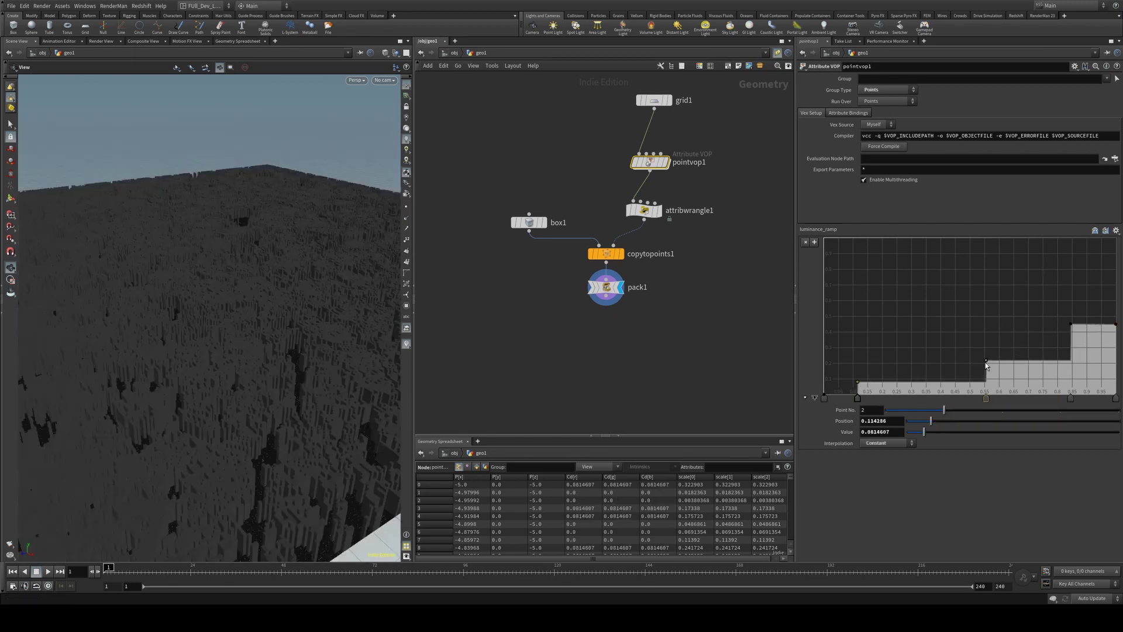
pyautogui.click(1072, 325)
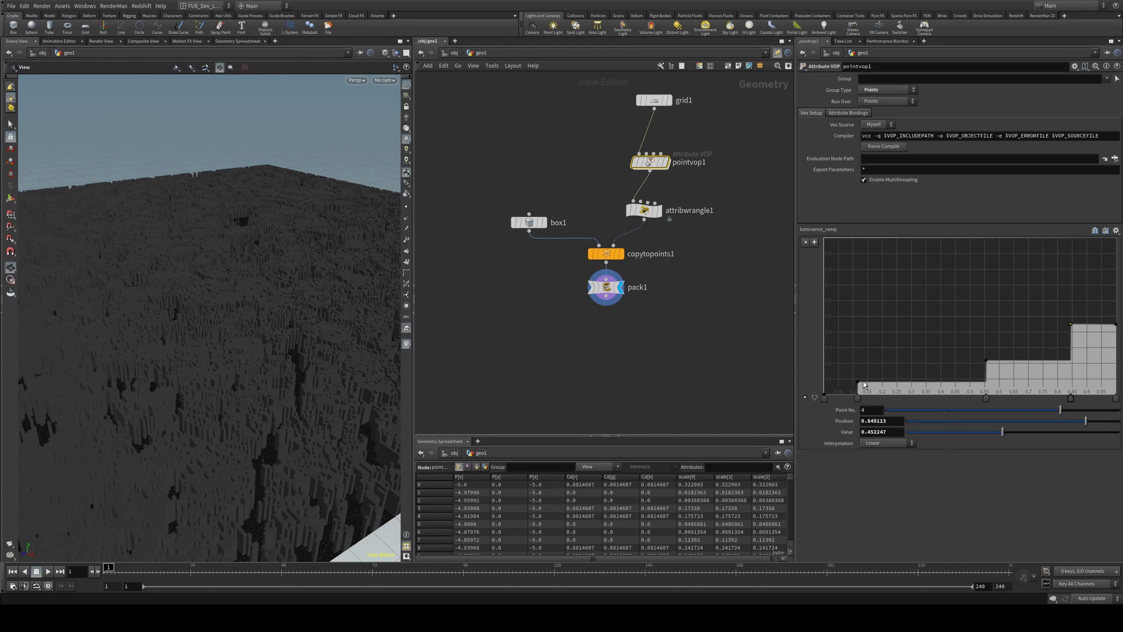
pyautogui.click(859, 383)
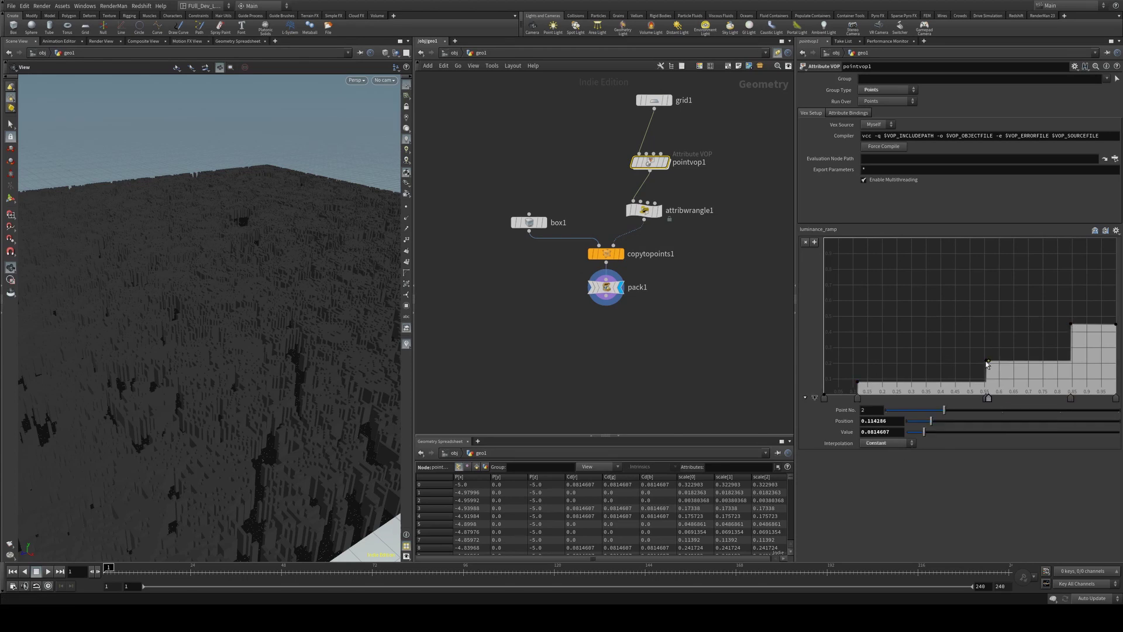
pyautogui.hotkey('ctrl', 'z')
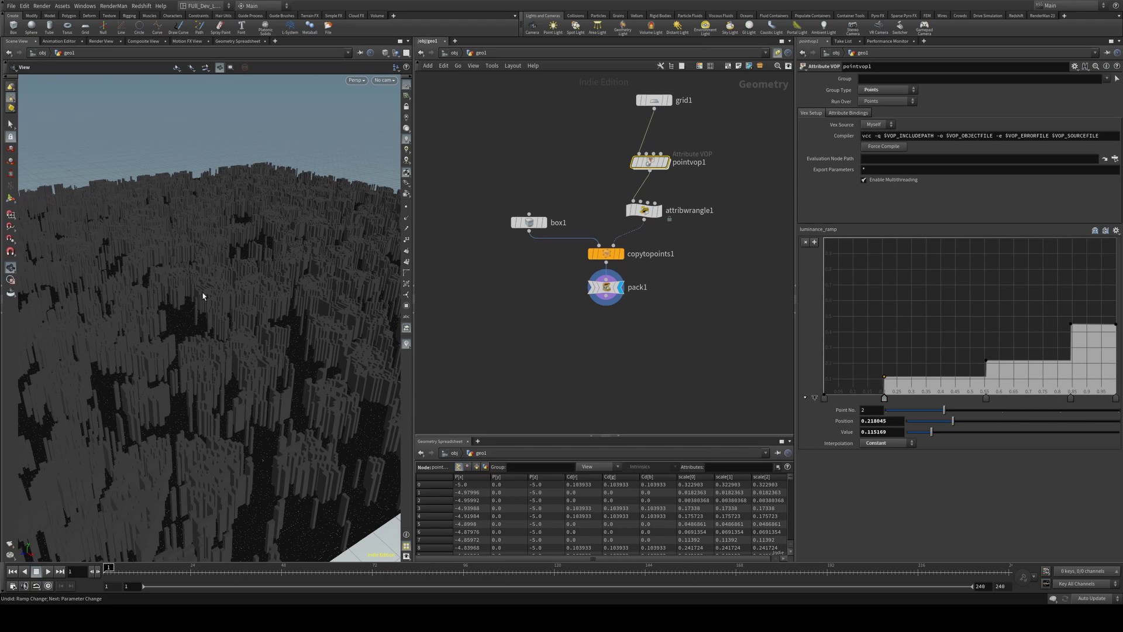
pyautogui.moveTo(246, 301); pyautogui.dragTo(287, 245)
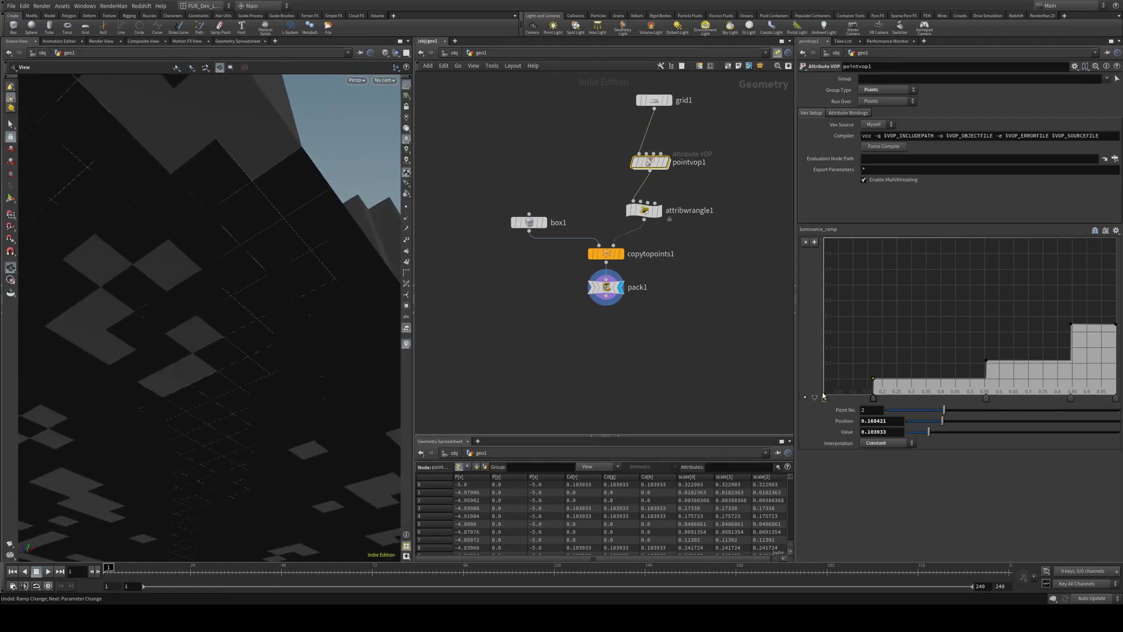
pyautogui.moveTo(825, 395); pyautogui.dragTo(824, 394)
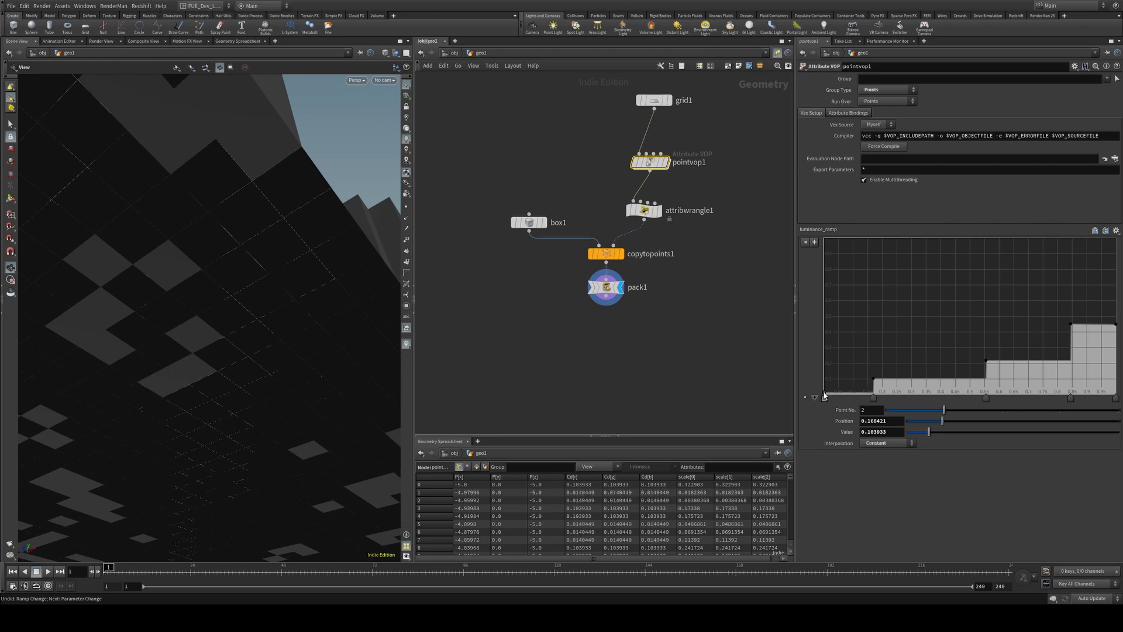
pyautogui.moveTo(303, 188); pyautogui.dragTo(190, 343)
# Display box1 alone and delete its bottom face, adding a blast1 node
pyautogui.click(528, 223)
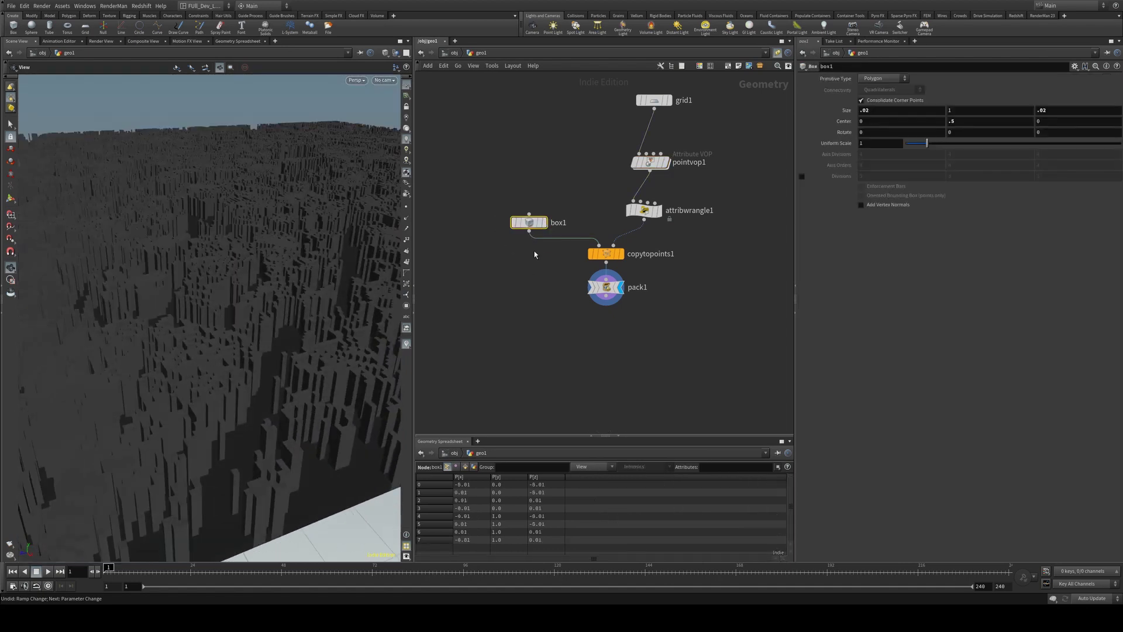
pyautogui.click(542, 222)
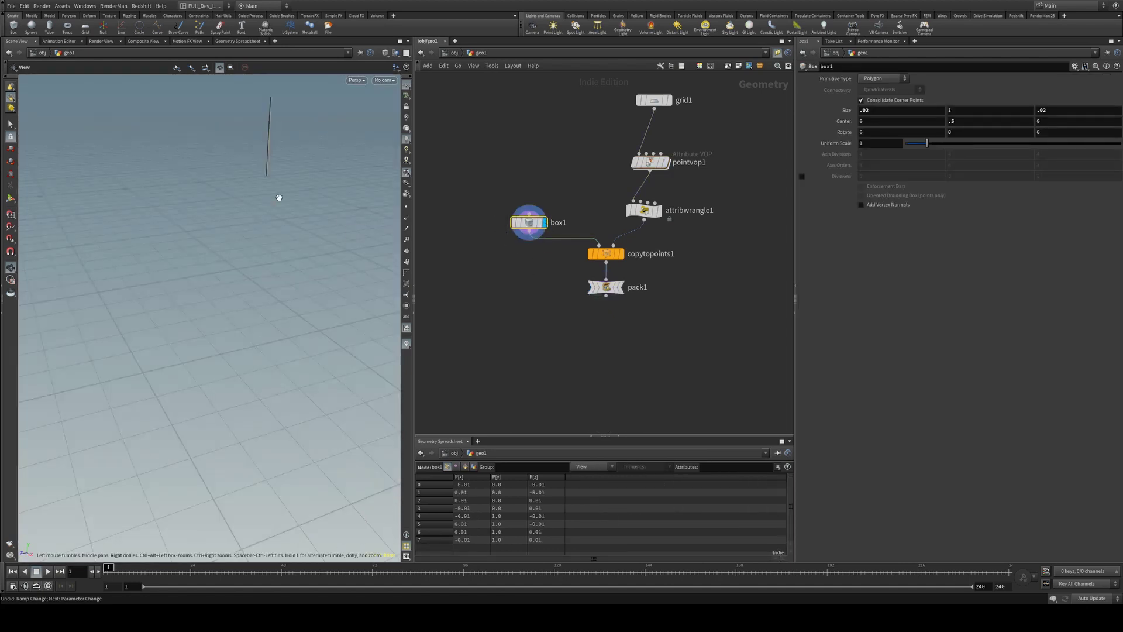
pyautogui.press('g')
pyautogui.moveTo(256, 333)
pyautogui.mouseDown()
pyautogui.moveTo(266, 229)
pyautogui.moveTo(235, 333)
pyautogui.mouseUp()
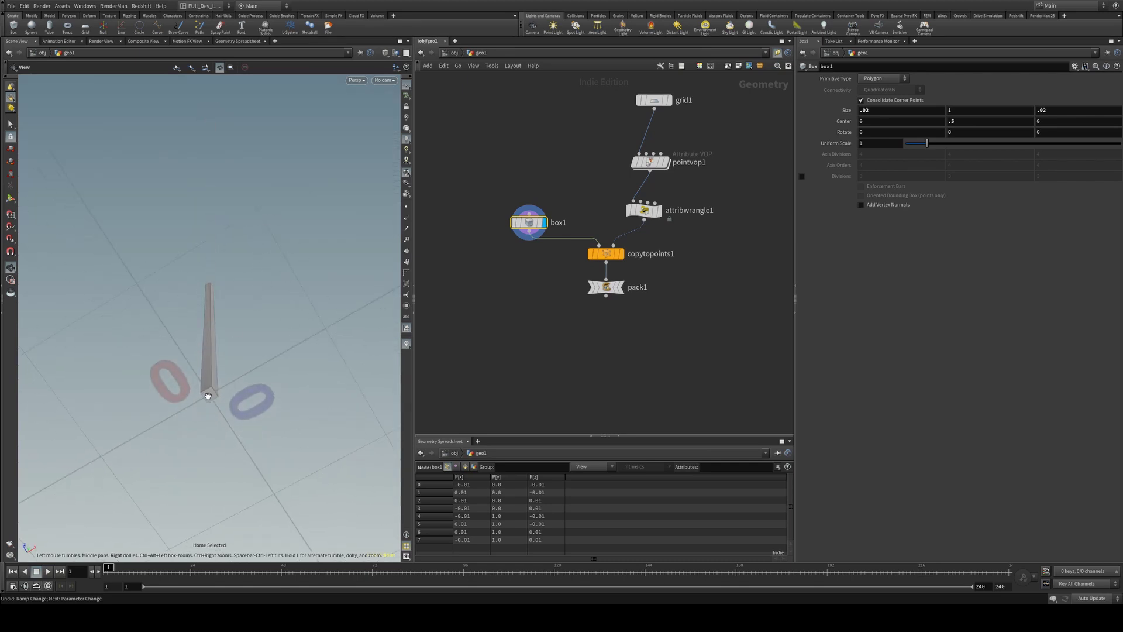
pyautogui.click(10, 124)
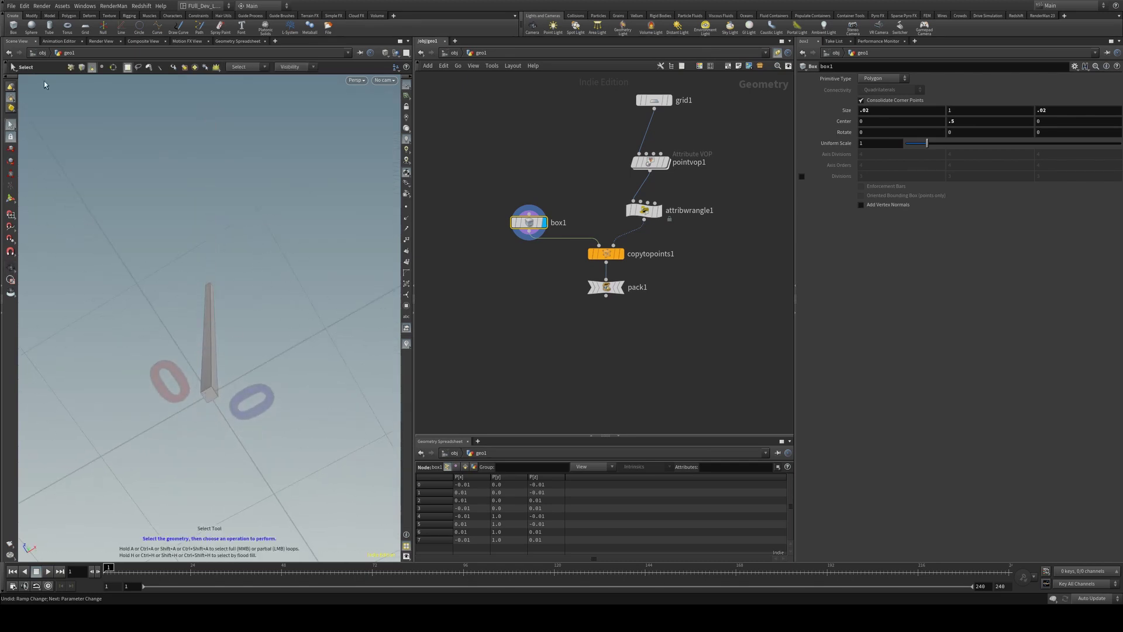
pyautogui.click(211, 394)
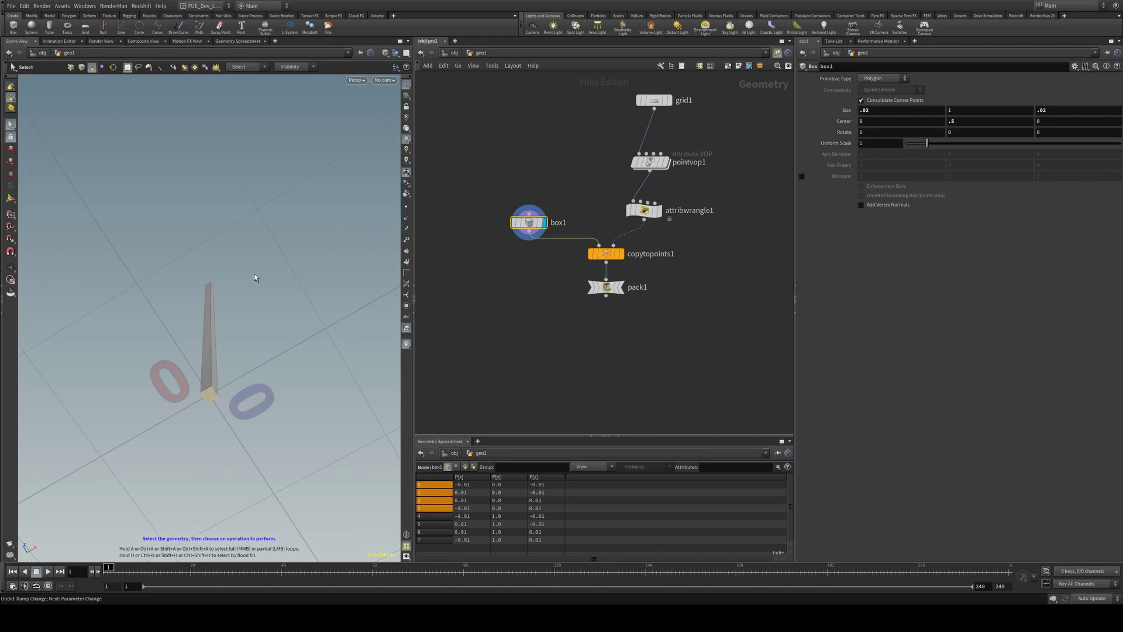
pyautogui.press('Delete')
pyautogui.press('Escape')
pyautogui.moveTo(164, 364); pyautogui.dragTo(233, 300)
pyautogui.press('Return')
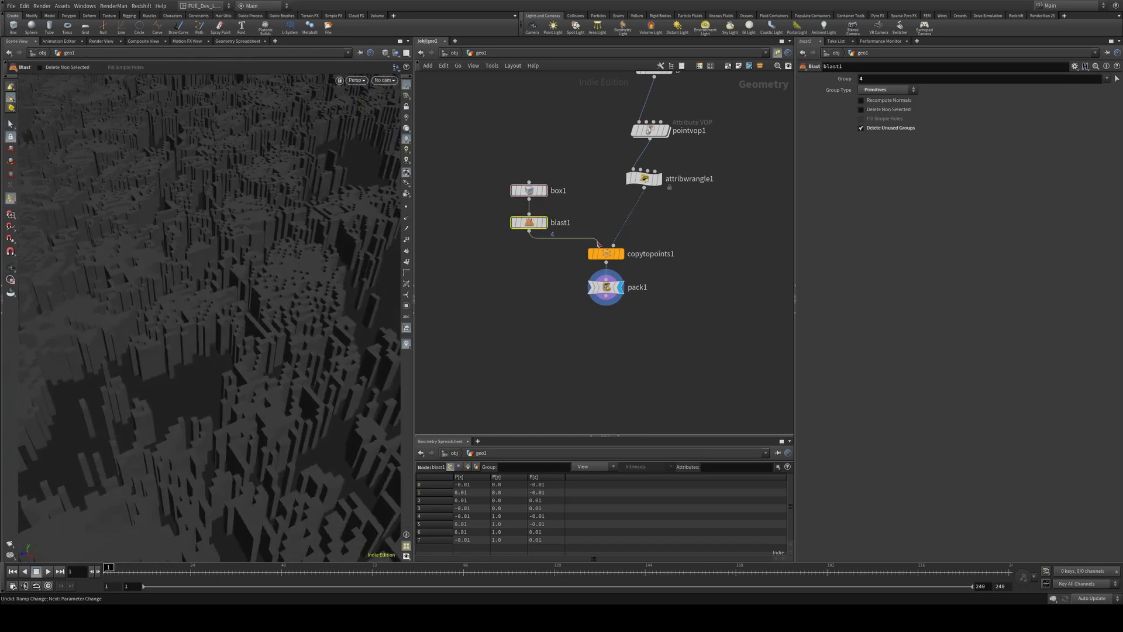
# Drop the first luminance_ramp key to 0 and orbit to check the rolling hills
pyautogui.click(651, 131)
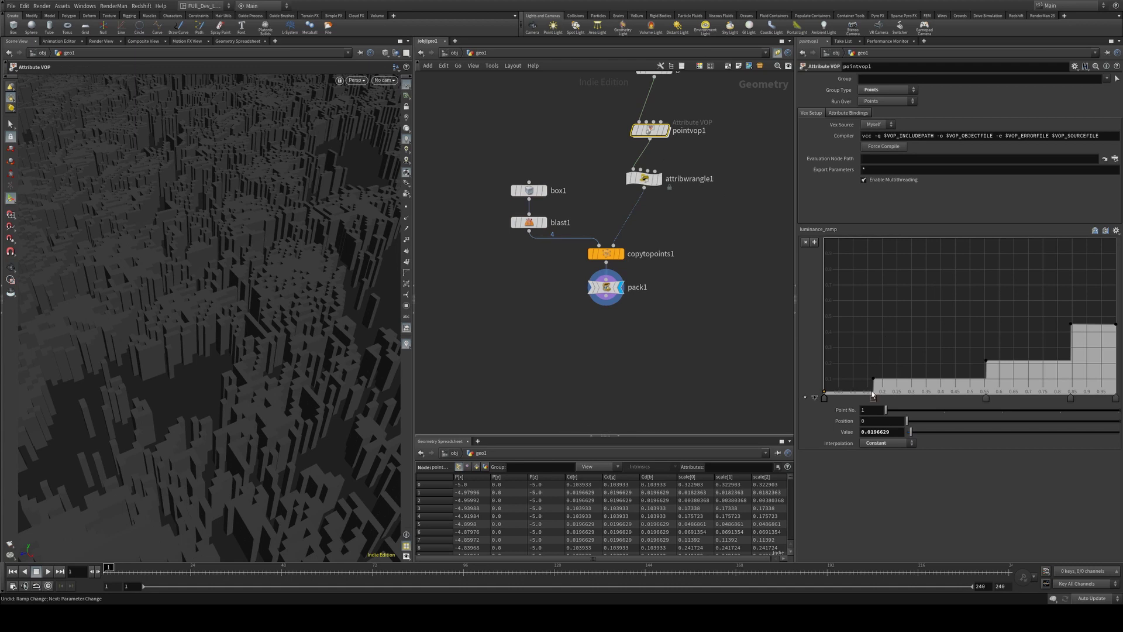
pyautogui.moveTo(825, 396); pyautogui.dragTo(823, 410)
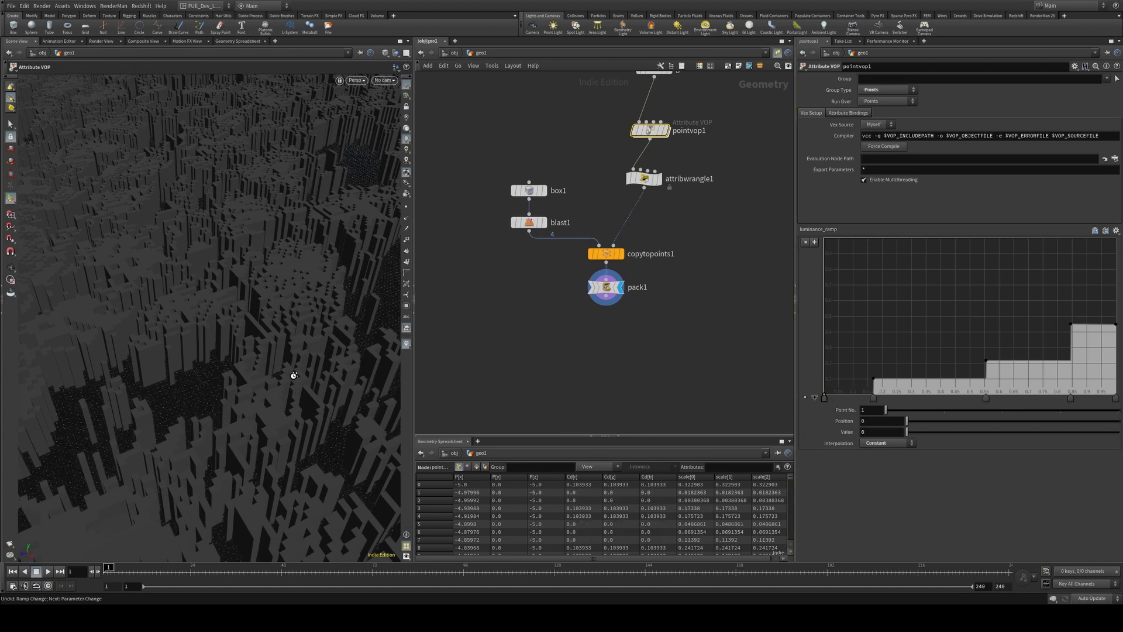
pyautogui.press('Escape')
pyautogui.moveTo(296, 358); pyautogui.dragTo(469, 264)
pyautogui.moveTo(276, 244); pyautogui.dragTo(261, 343)
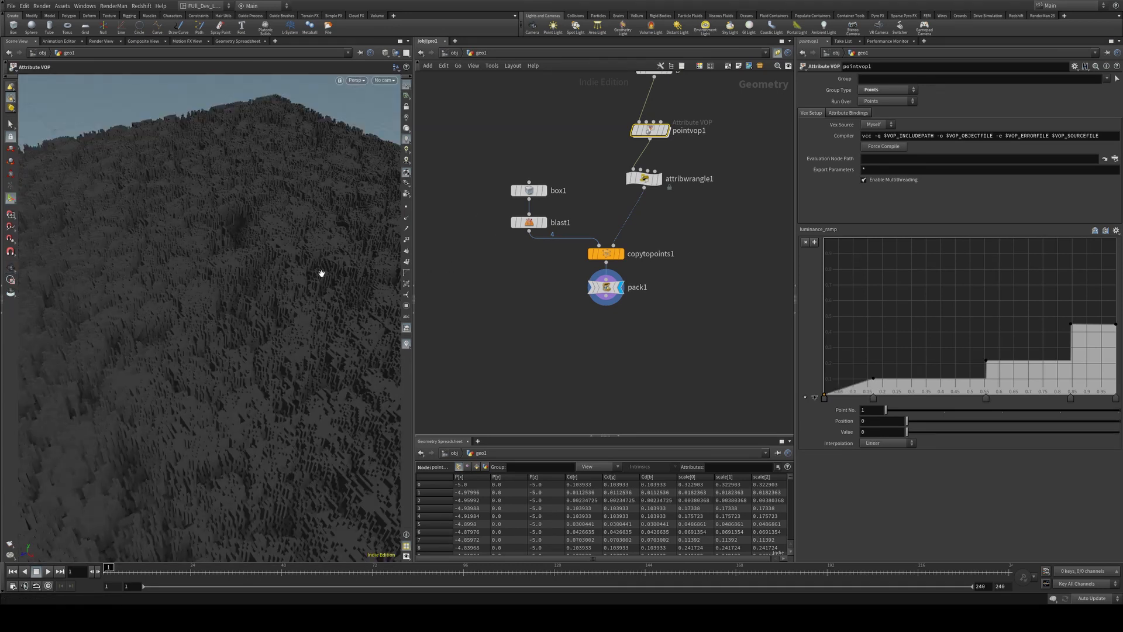
pyautogui.moveTo(321, 274)
pyautogui.mouseDown()
pyautogui.moveTo(316, 296)
pyautogui.moveTo(283, 263)
pyautogui.moveTo(326, 251)
pyautogui.mouseUp()
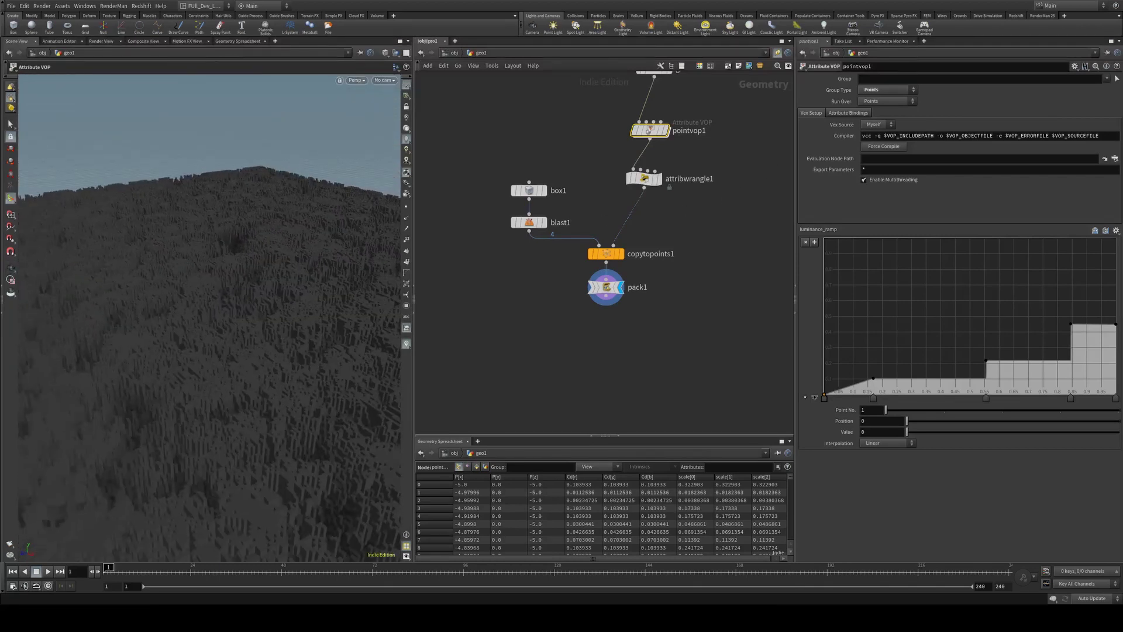
pyautogui.moveTo(365, 319); pyautogui.dragTo(383, 310)
pyautogui.moveTo(754, 106); pyautogui.dragTo(696, 292, button='middle')
# Insert an Attribute from Map node between grid1 and pointvop1
pyautogui.press('Tab')
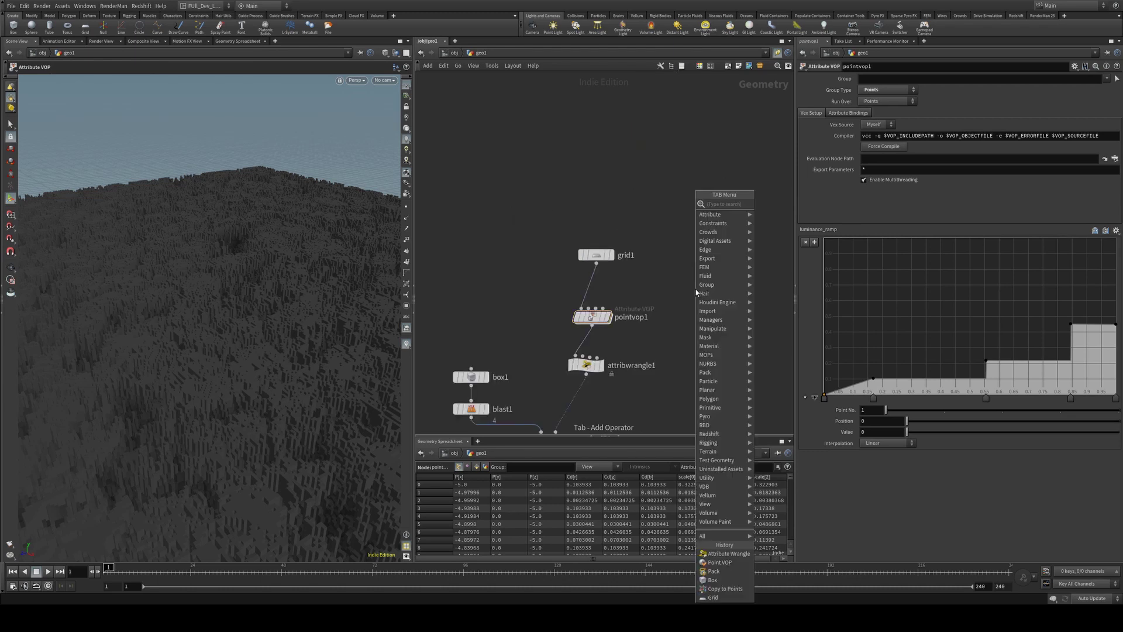
pyautogui.press('Return')
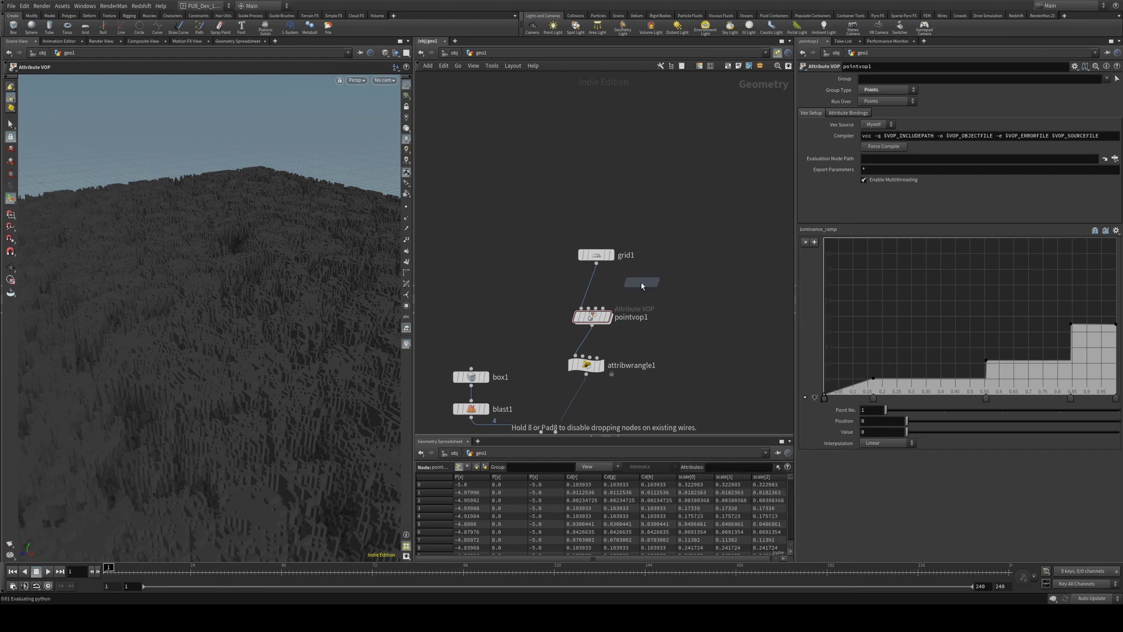
pyautogui.click(592, 289)
pyautogui.press('h')
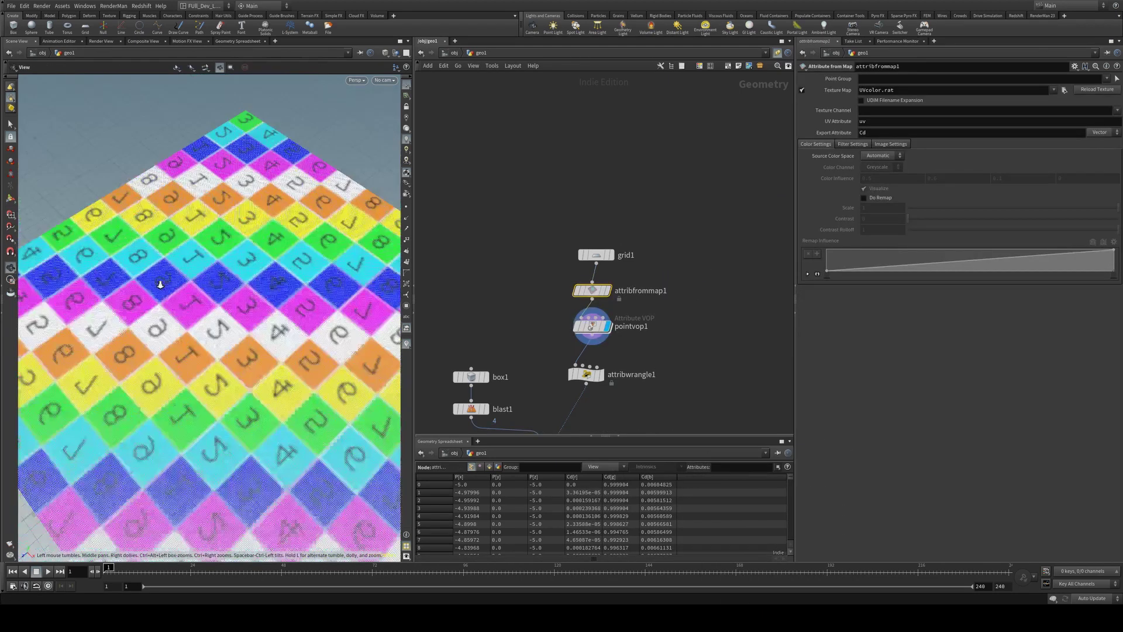
pyautogui.moveTo(261, 237); pyautogui.dragTo(196, 293)
pyautogui.press('Return')
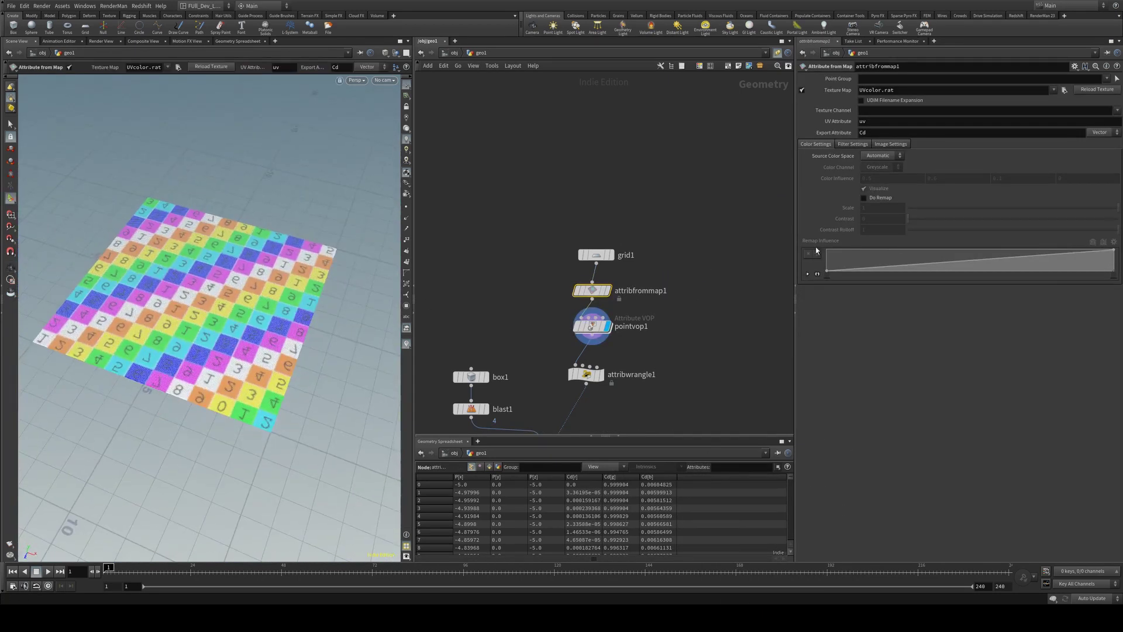
# Set its Texture Map to the built-in wood001_height.rat texture
pyautogui.click(1065, 89)
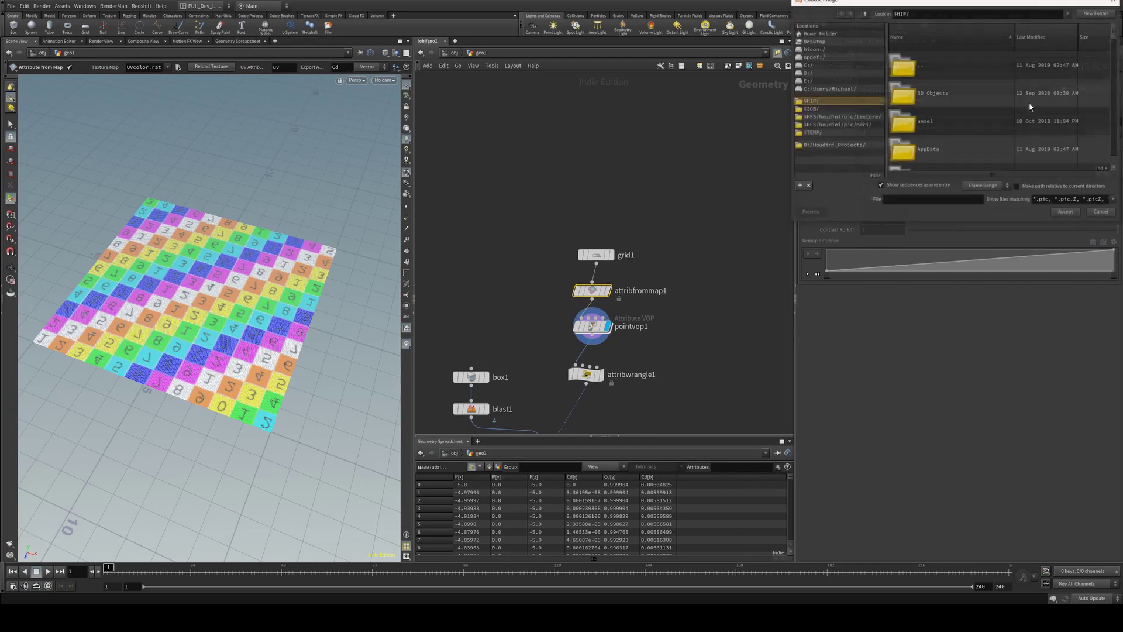
pyautogui.click(840, 118)
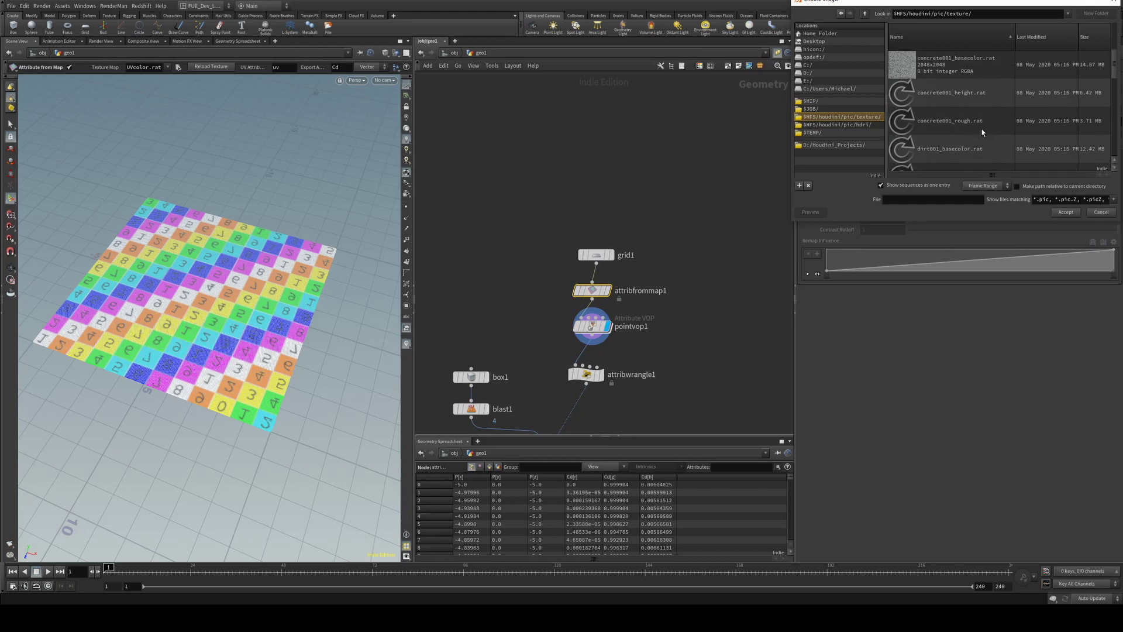
pyautogui.scroll(-3, 983, 133)
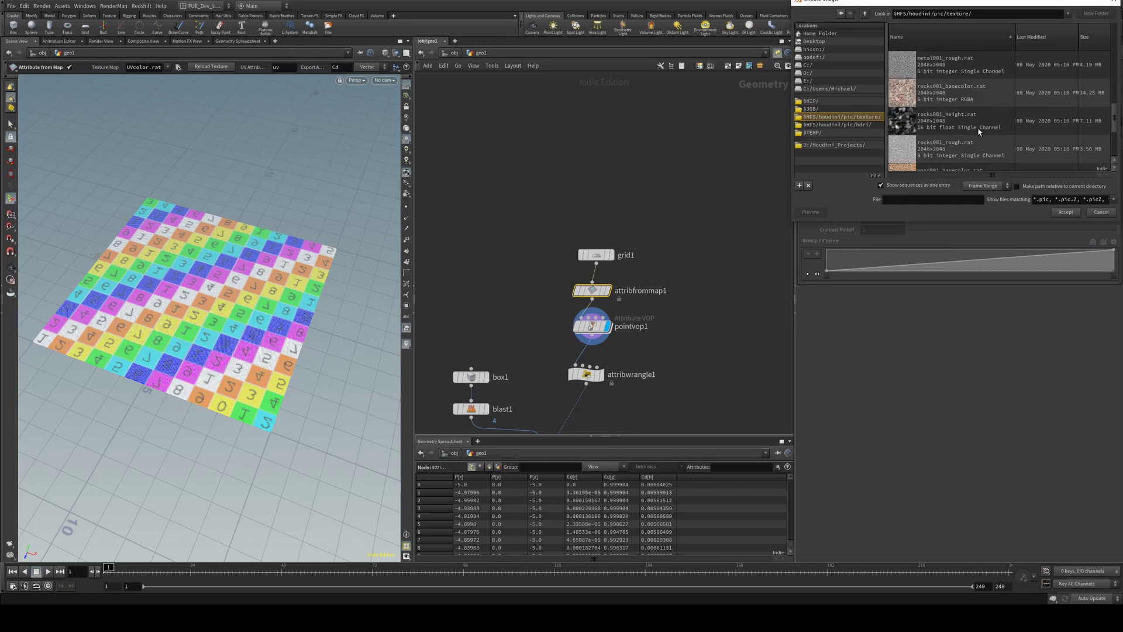
pyautogui.scroll(-3, 977, 129)
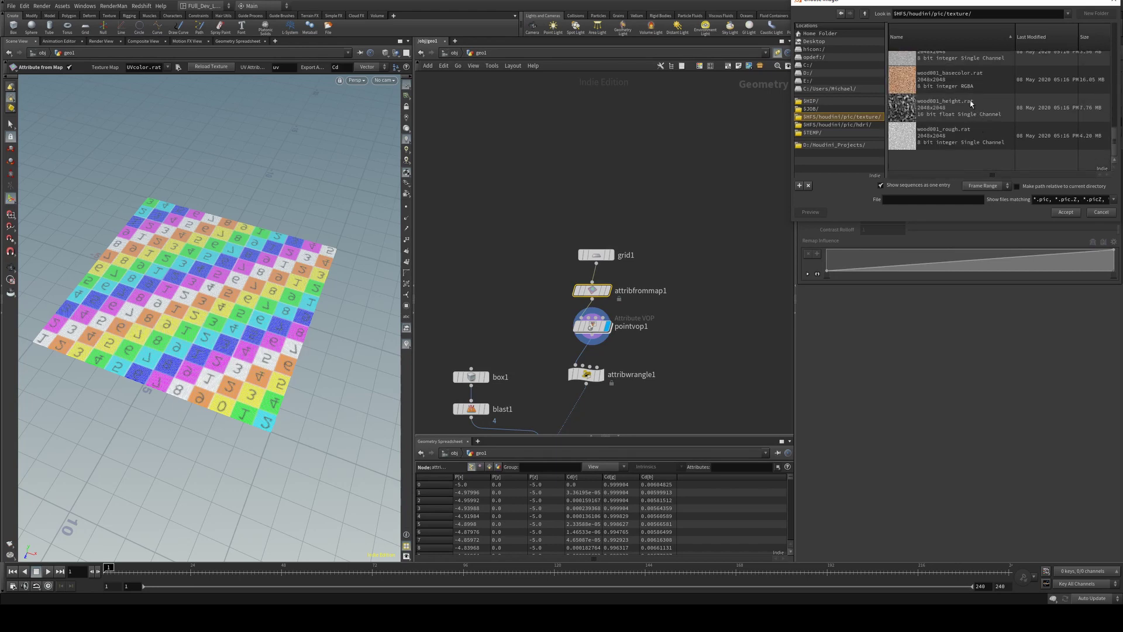
pyautogui.click(937, 79)
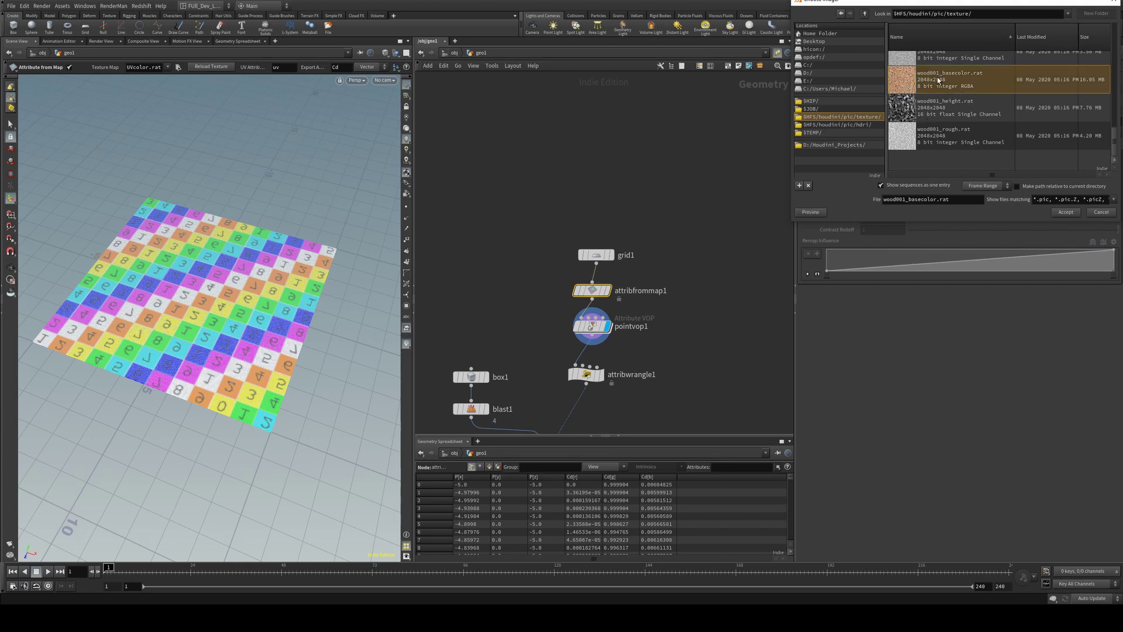
pyautogui.click(927, 109)
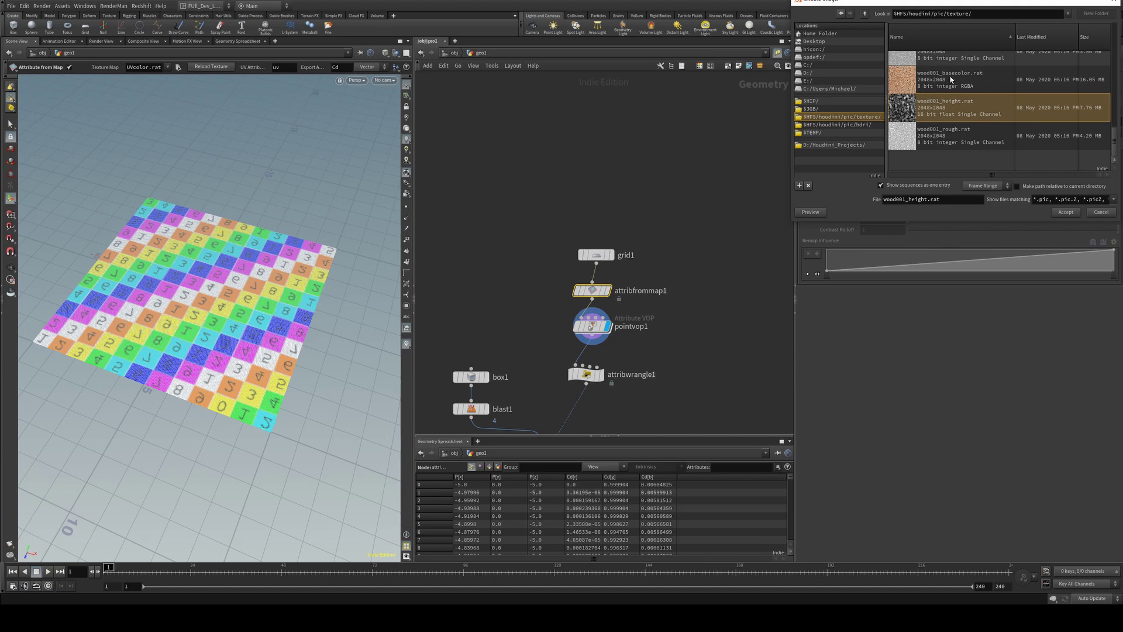
pyautogui.click(902, 81)
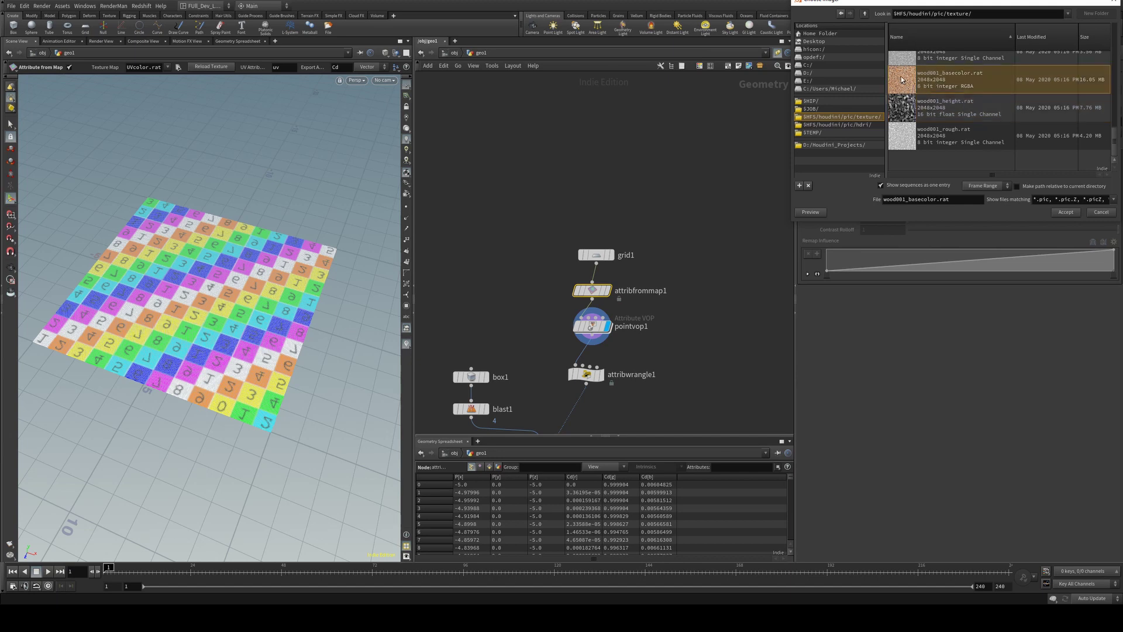
pyautogui.click(927, 105)
pyautogui.click(1064, 211)
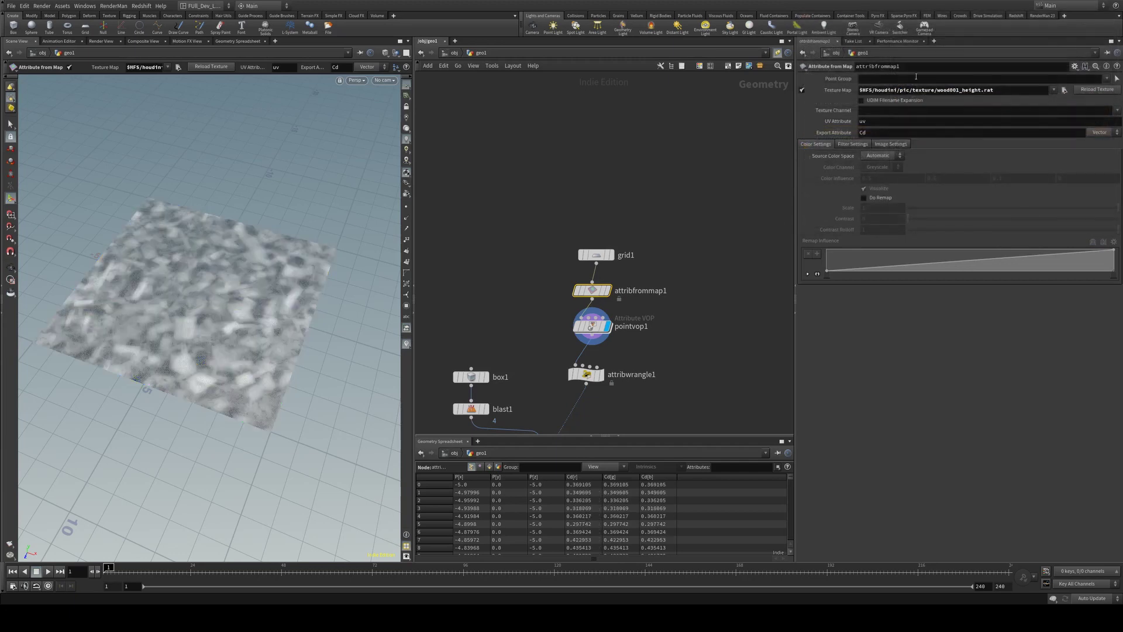
# Orbit over the textured grid and inspect attribwrangle1 and attribfrommap1
pyautogui.press('Escape')
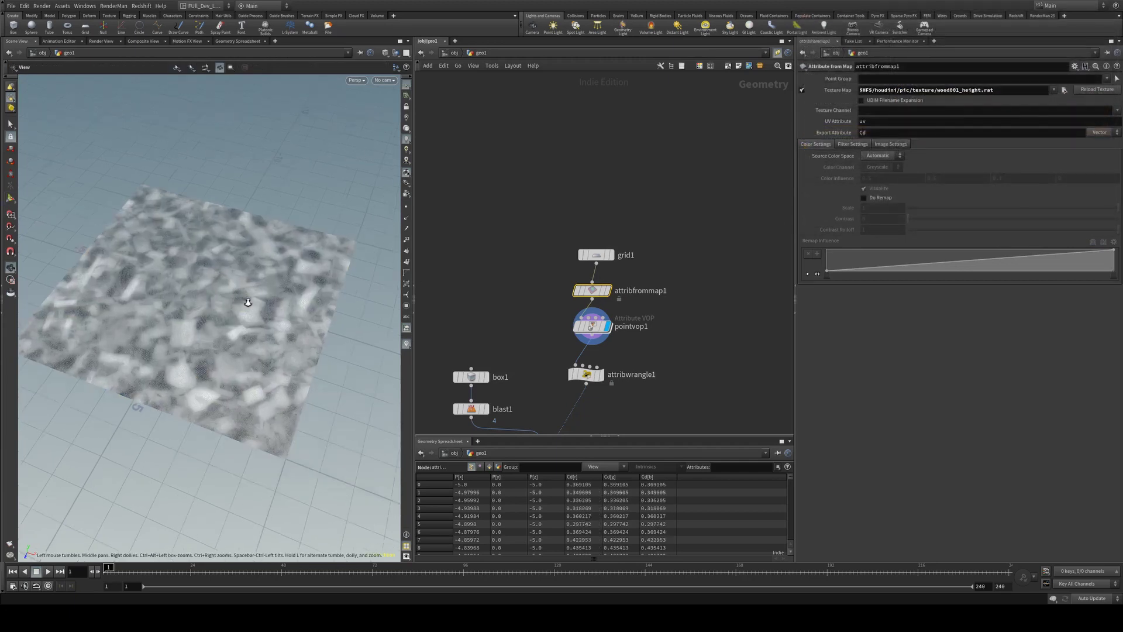
pyautogui.moveTo(195, 301); pyautogui.dragTo(283, 293, button='right')
pyautogui.moveTo(283, 293); pyautogui.dragTo(191, 297)
pyautogui.press('Return')
pyautogui.moveTo(672, 361); pyautogui.dragTo(713, 280, button='middle')
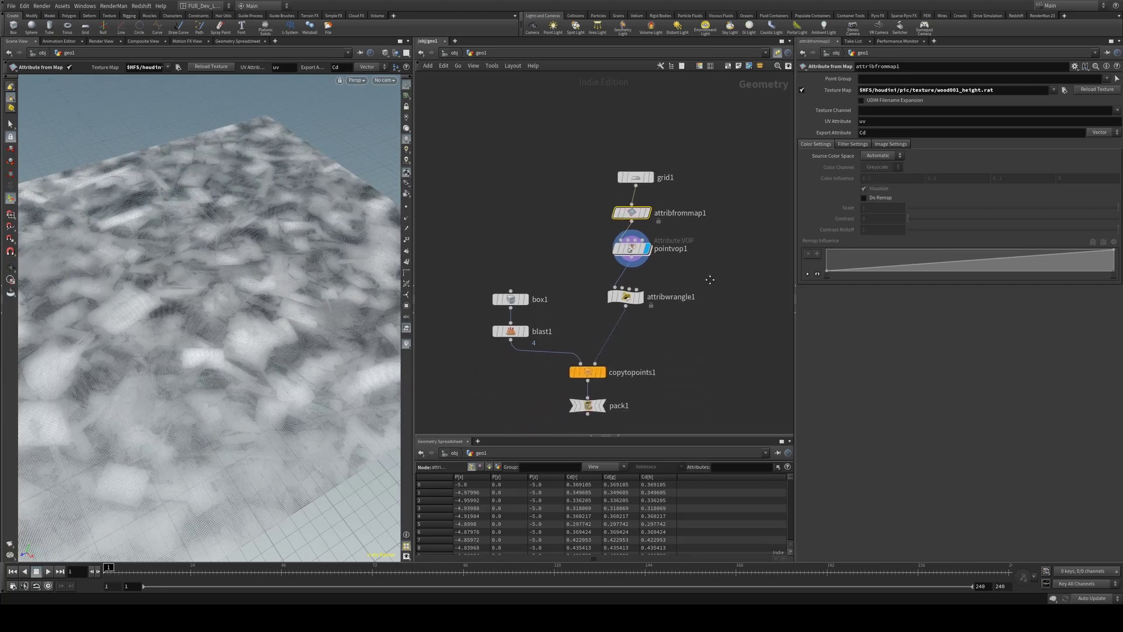
pyautogui.click(629, 296)
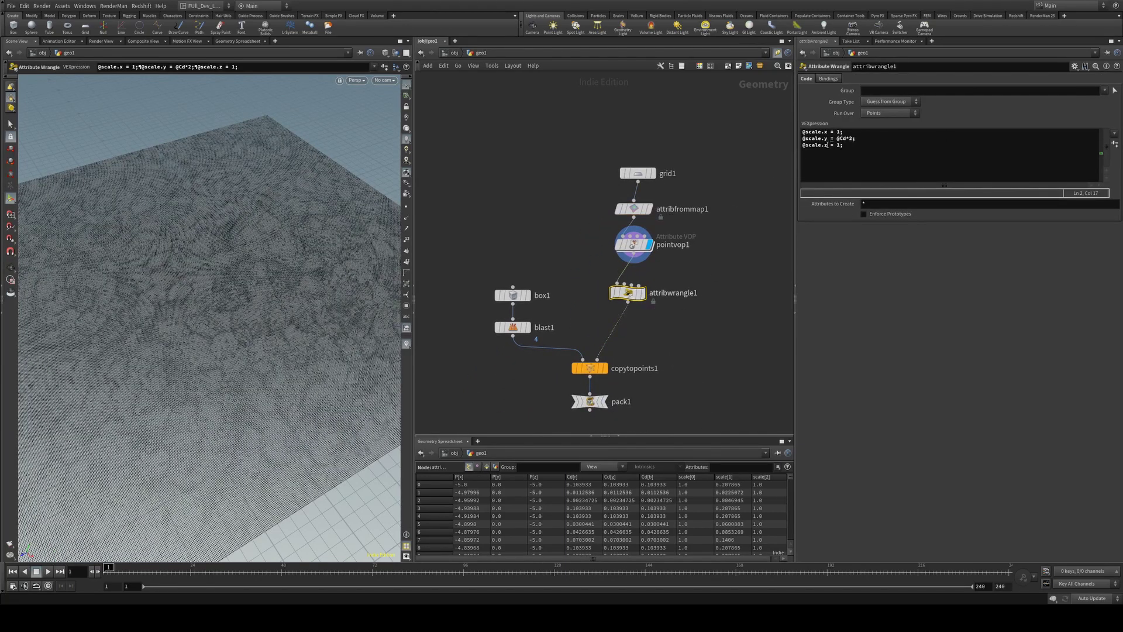
pyautogui.click(634, 209)
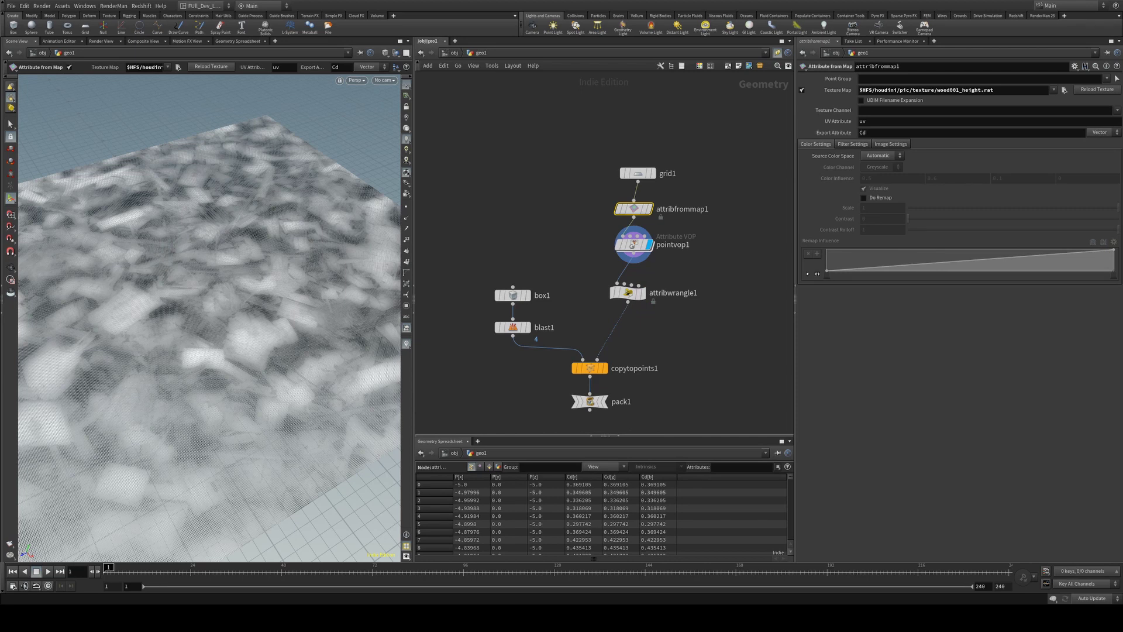
# Inside pointvop1, wire geometryvopglobal1's colour into luminance1 instead of the noise
pyautogui.doubleClick(634, 244)
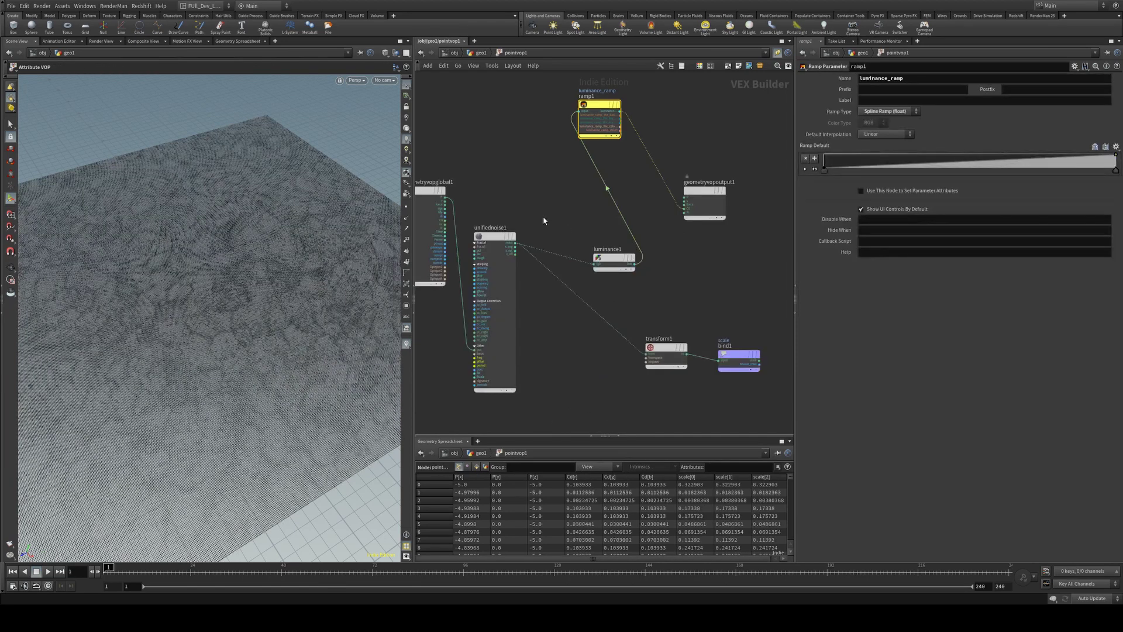
pyautogui.moveTo(535, 215); pyautogui.dragTo(583, 223, button='middle')
pyautogui.scroll(2, 583, 224)
pyautogui.moveTo(478, 188); pyautogui.dragTo(492, 132)
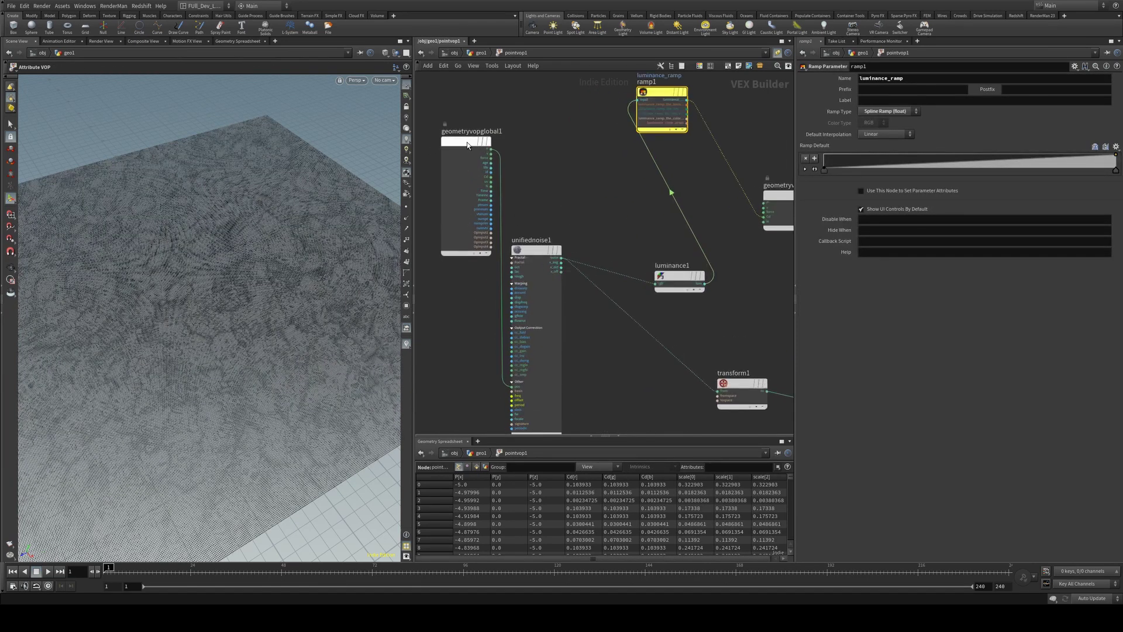
pyautogui.moveTo(514, 193); pyautogui.dragTo(469, 197, button='middle')
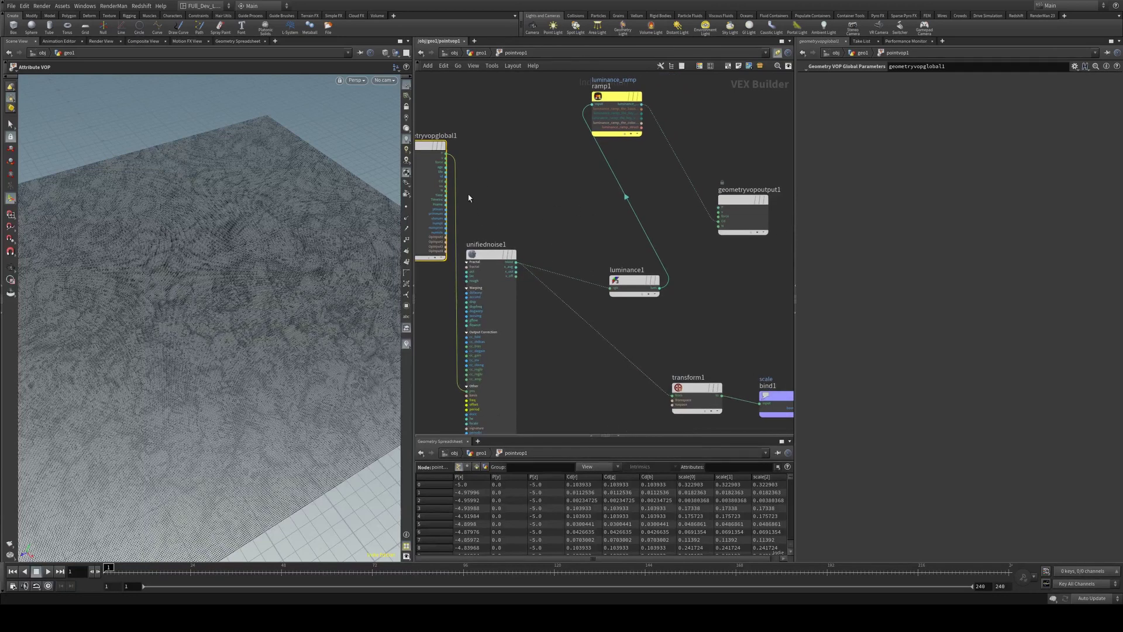
pyautogui.moveTo(447, 185); pyautogui.dragTo(607, 282)
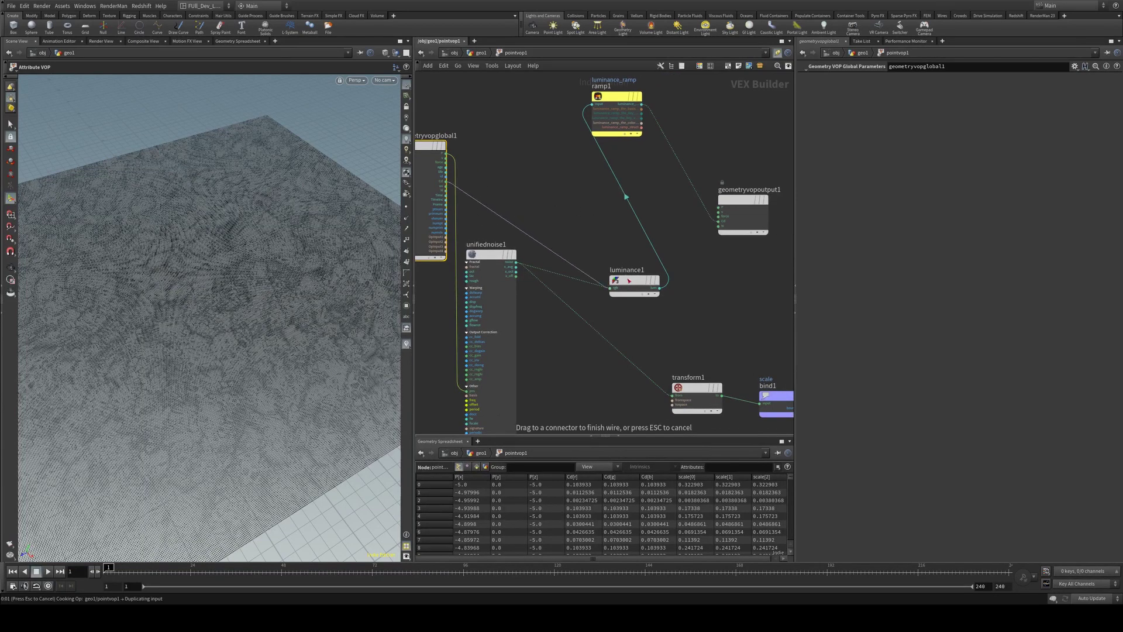
pyautogui.click(618, 272)
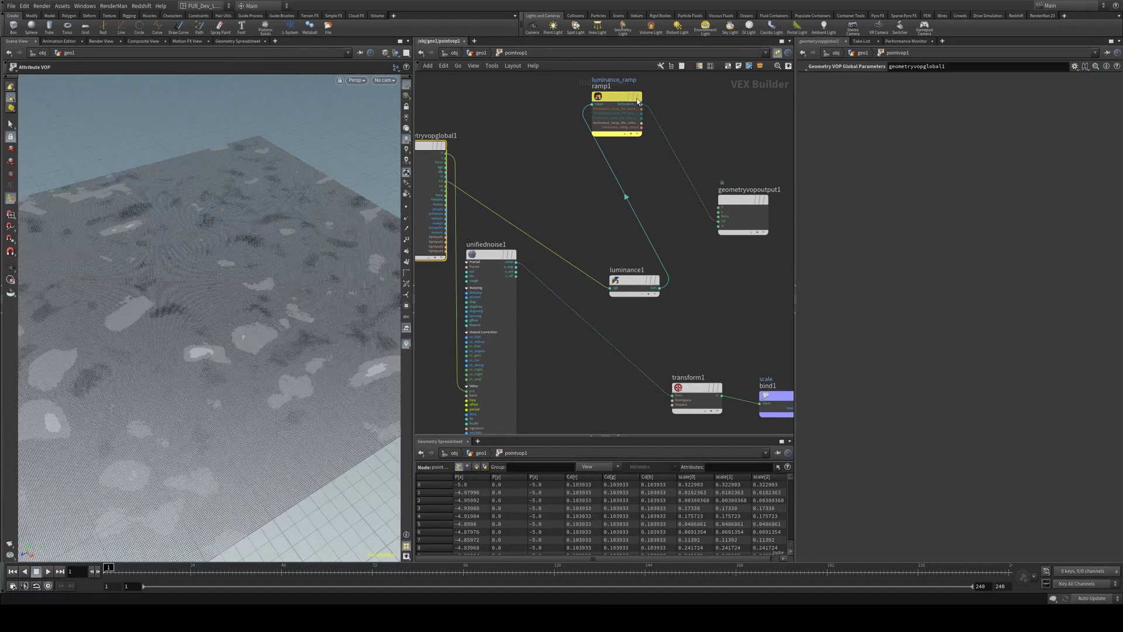
pyautogui.moveTo(636, 277); pyautogui.dragTo(556, 188)
# Return to the geo1 network and orbit the shaded plane
pyautogui.press('u')
pyautogui.moveTo(283, 313); pyautogui.dragTo(260, 292)
pyautogui.press('Escape')
pyautogui.press('Return')
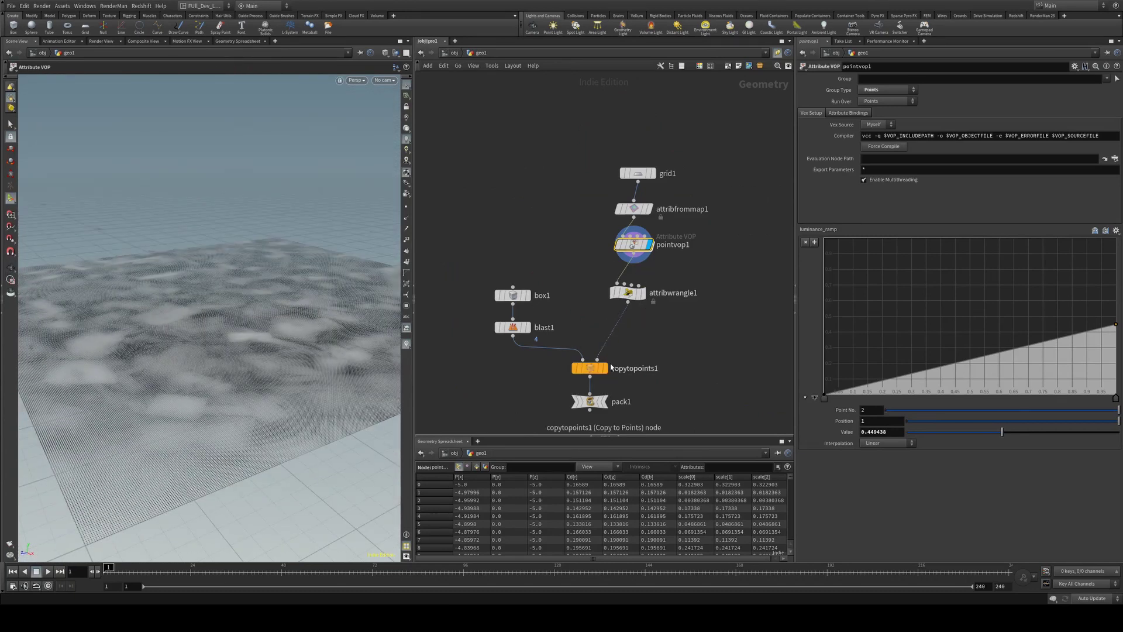
# Display pack1 and orbit to see the 3-D box terrain
pyautogui.moveTo(609, 409)
pyautogui.click(608, 387)
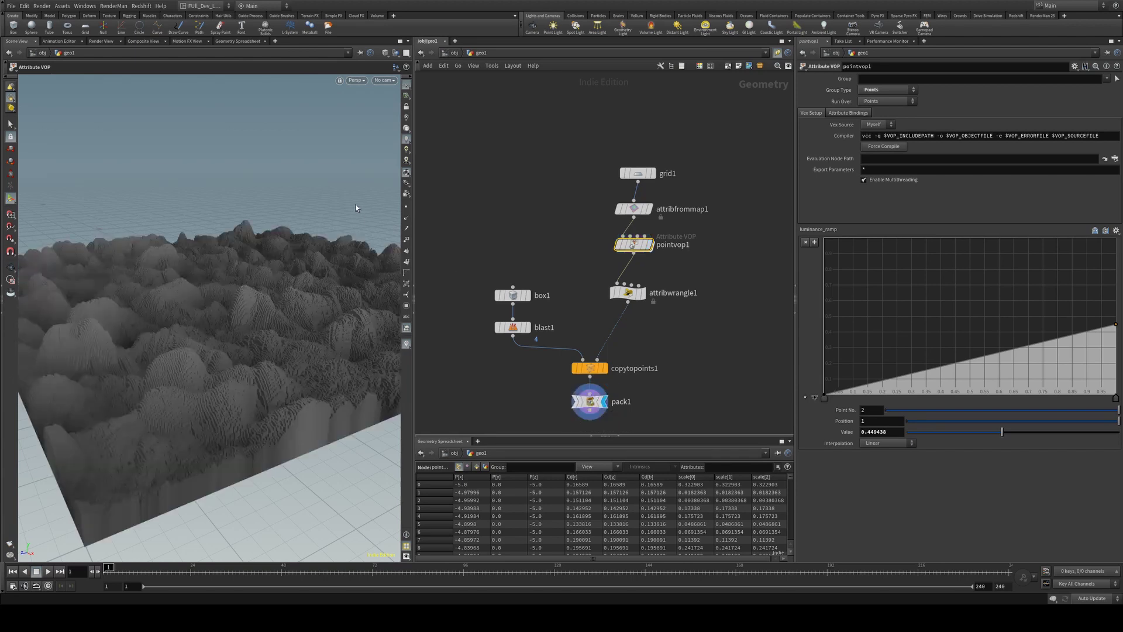
pyautogui.press('Escape')
pyautogui.moveTo(275, 231)
pyautogui.mouseDown()
pyautogui.moveTo(294, 278)
pyautogui.moveTo(286, 251)
pyautogui.moveTo(351, 270)
pyautogui.moveTo(271, 211)
pyautogui.moveTo(273, 219)
pyautogui.mouseUp()
pyautogui.scroll(8, 288, 256)
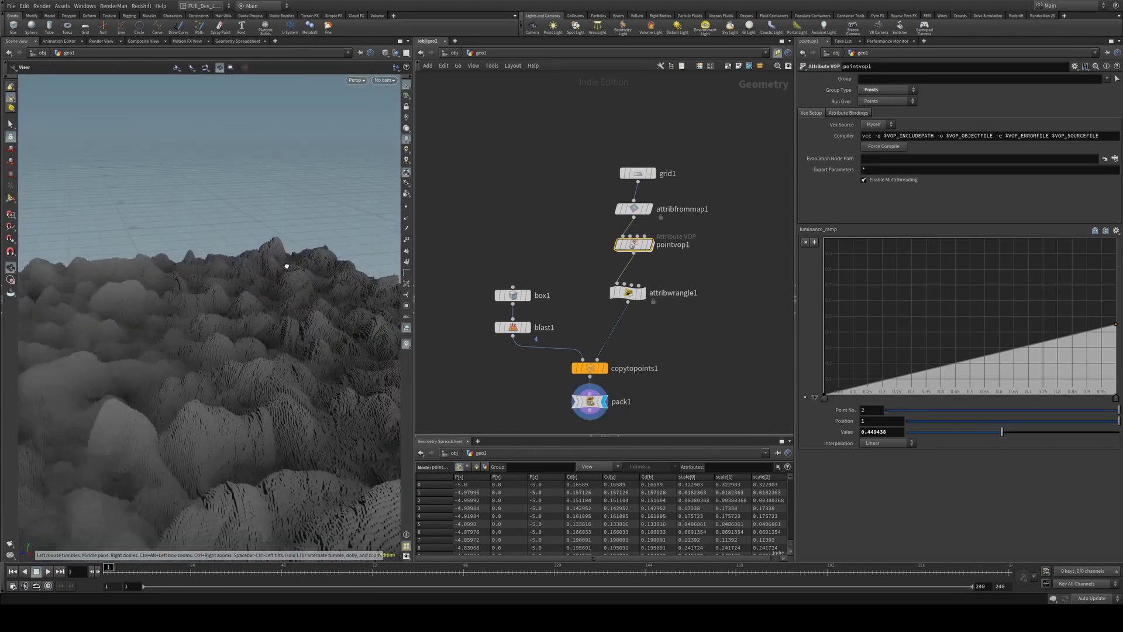
pyautogui.moveTo(293, 293); pyautogui.dragTo(277, 183, button='middle')
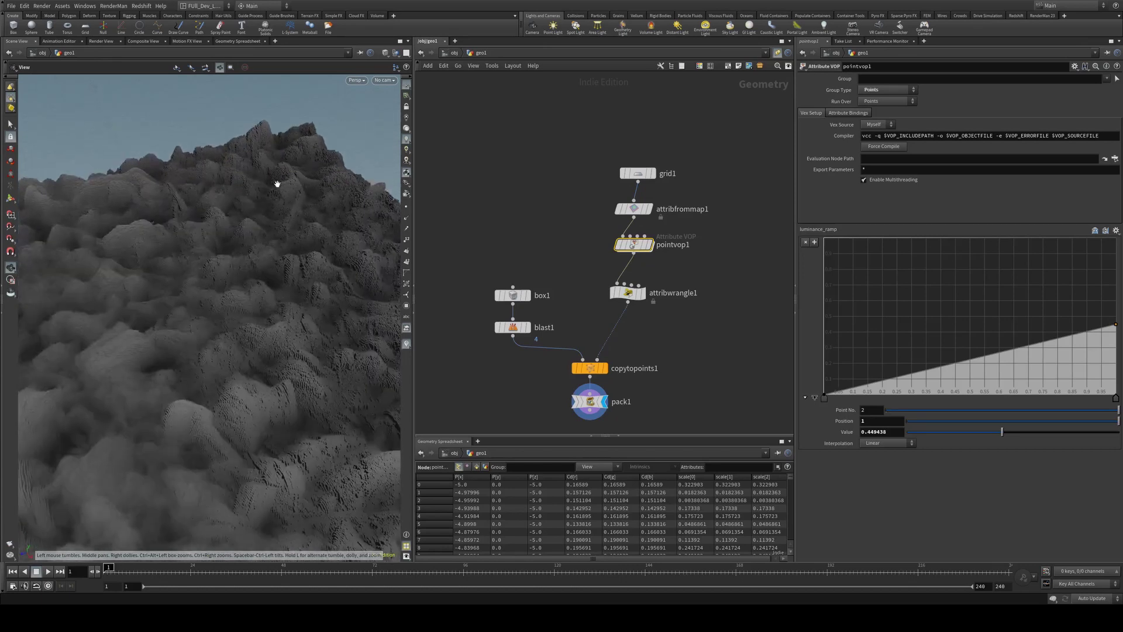
# Add a luminance_ramp point near 0.81 and drag it down to form mesa towers
pyautogui.click(1067, 329)
pyautogui.moveTo(1067, 328); pyautogui.dragTo(1062, 356)
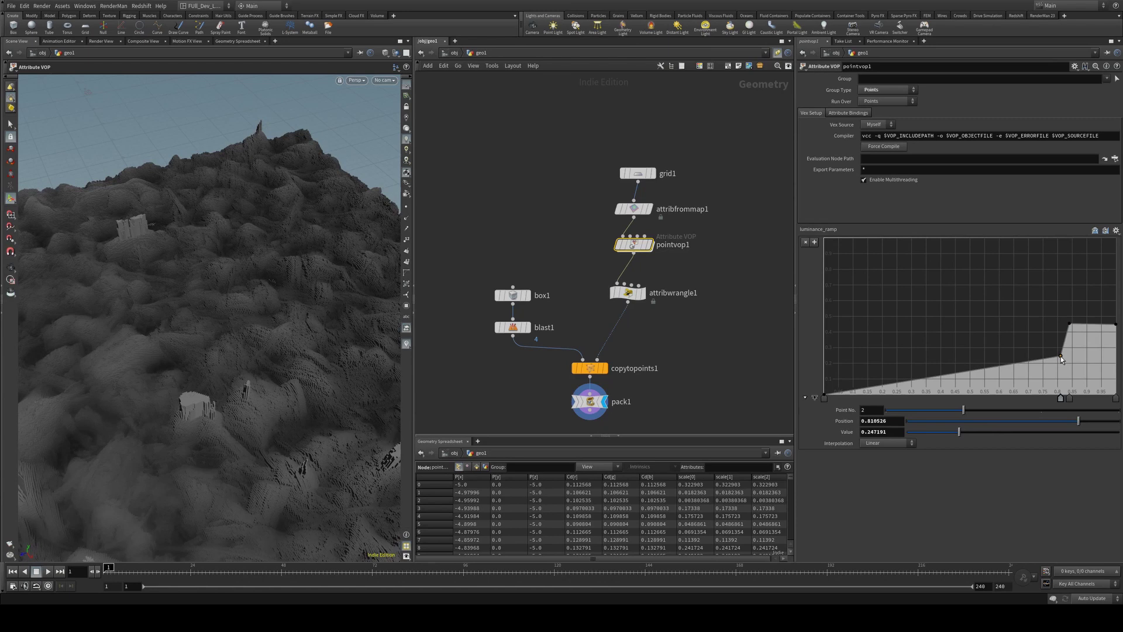
pyautogui.keyDown('alt'); pyautogui.moveTo(323, 361); pyautogui.dragTo(214, 329); pyautogui.keyUp('alt')
pyautogui.scroll(10, 322, 334)
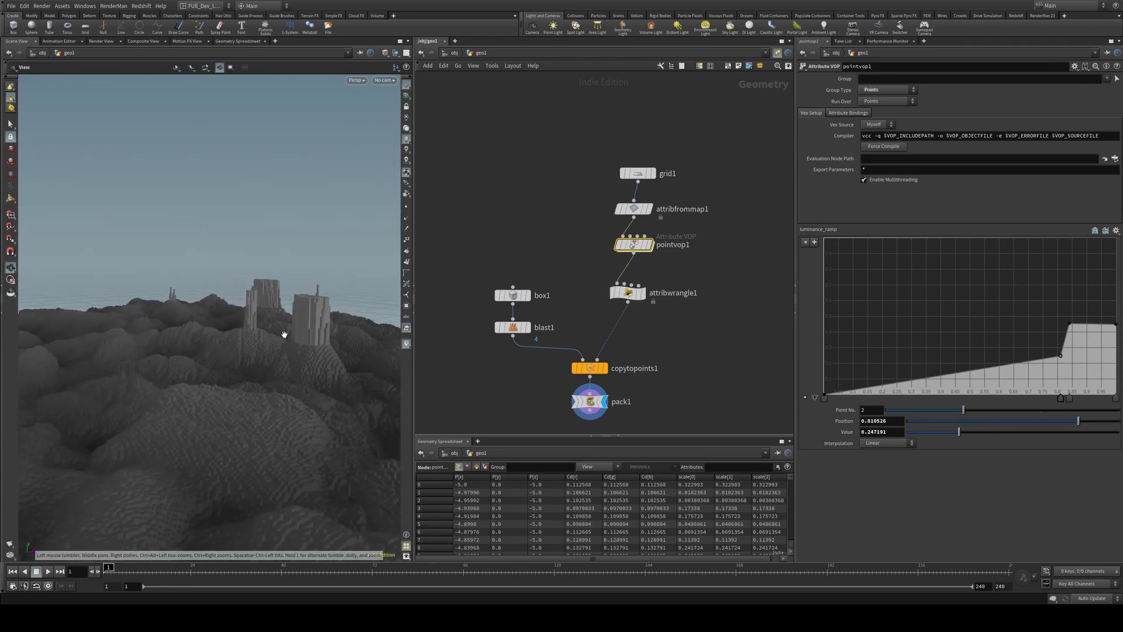
pyautogui.keyDown('alt'); pyautogui.moveTo(313, 353); pyautogui.dragTo(305, 296); pyautogui.keyUp('alt')
pyautogui.press('Return')
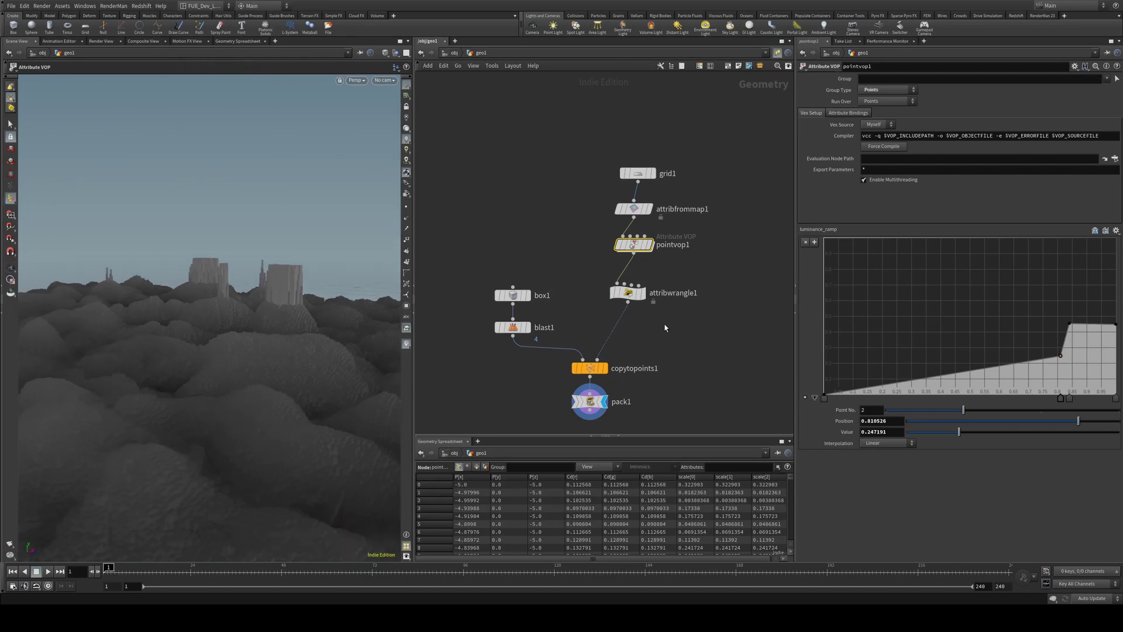
pyautogui.press('Tab')
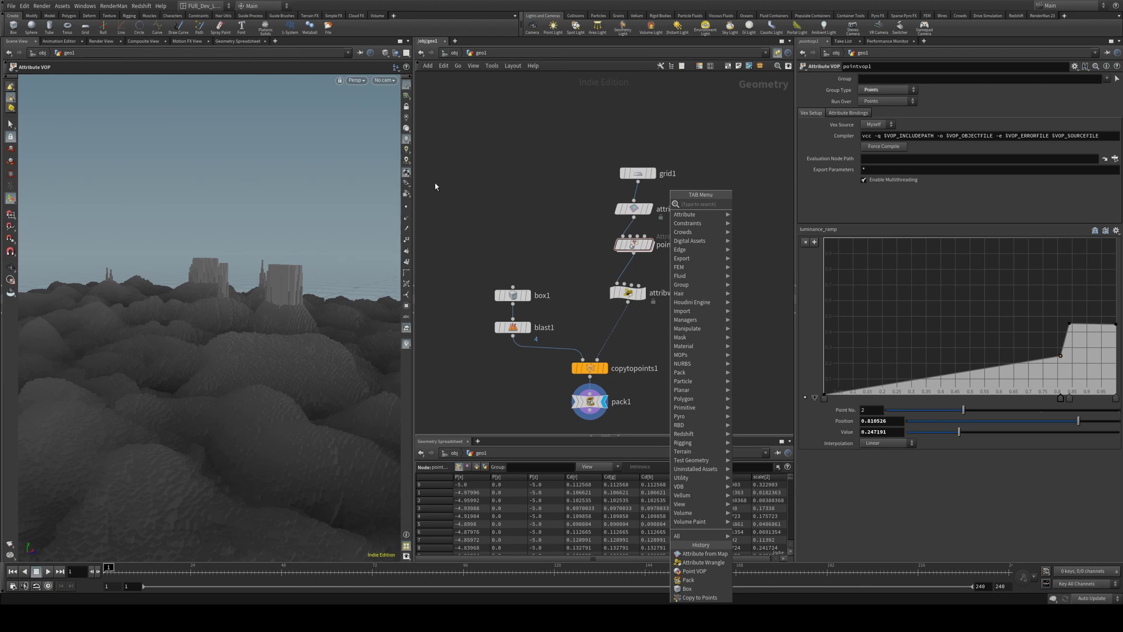
# Insert an Attribute from Map node on the wire into copytopoints1
pyautogui.press('Escape')
pyautogui.moveTo(309, 213); pyautogui.dragTo(216, 336)
pyautogui.moveTo(248, 375); pyautogui.dragTo(257, 340)
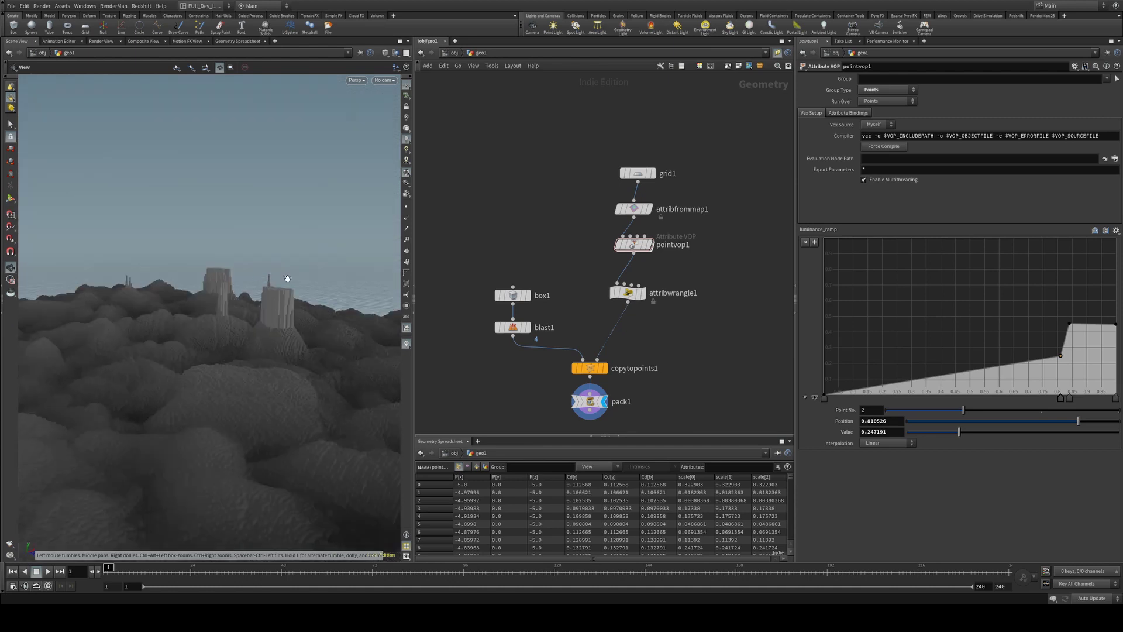
pyautogui.press('Tab')
pyautogui.write('attr')
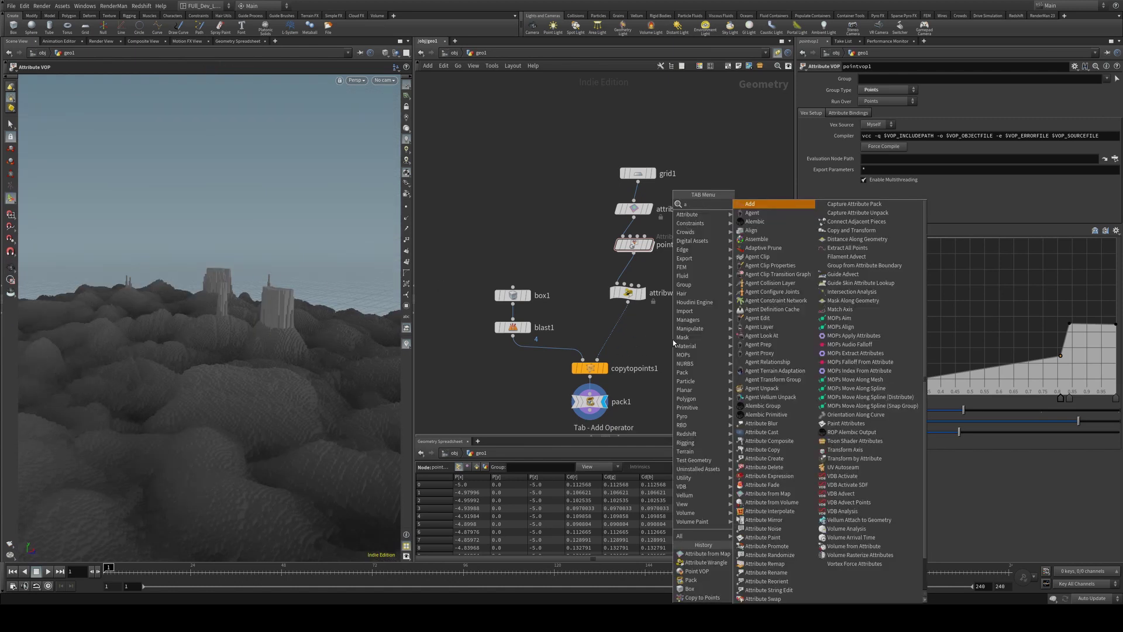
pyautogui.press('Return')
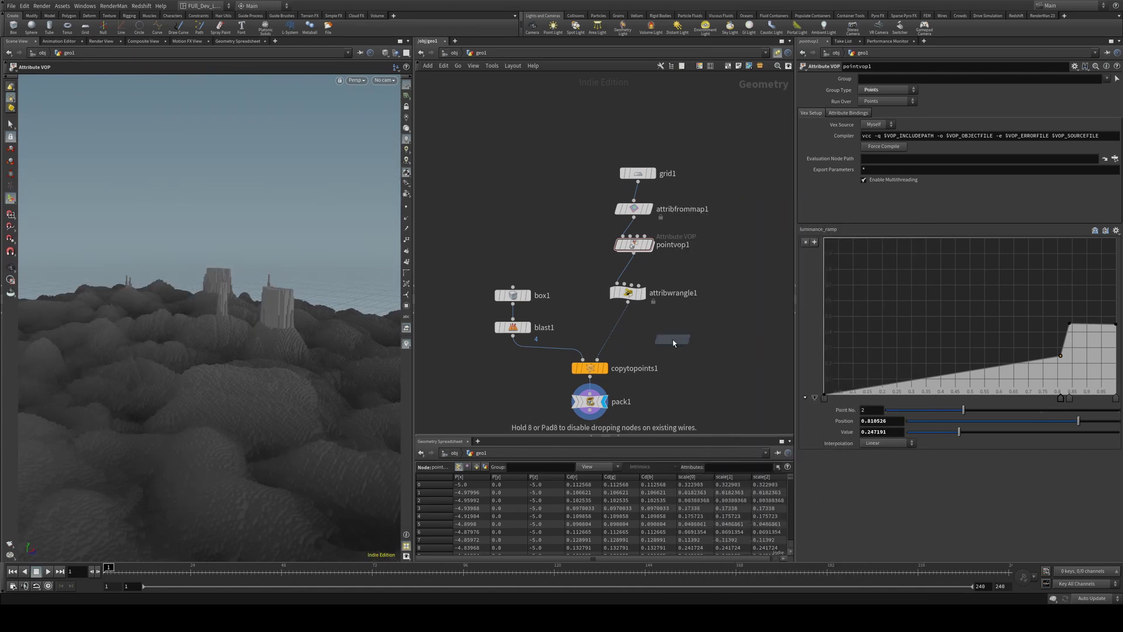
pyautogui.click(618, 331)
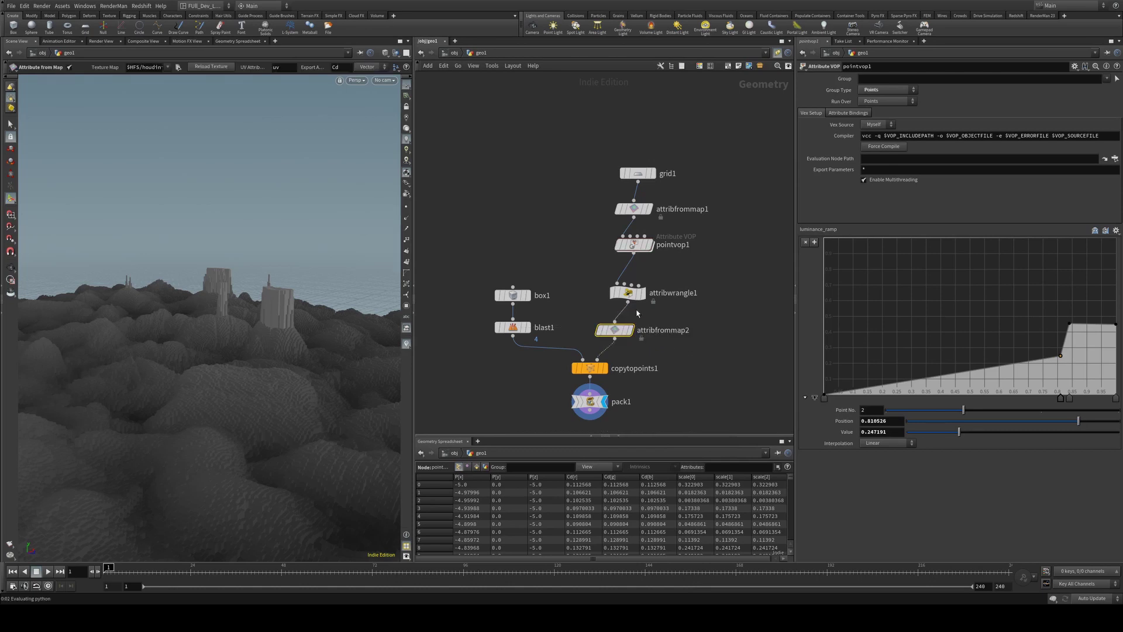
pyautogui.press('Escape')
pyautogui.moveTo(380, 269); pyautogui.dragTo(351, 257)
pyautogui.press('Return')
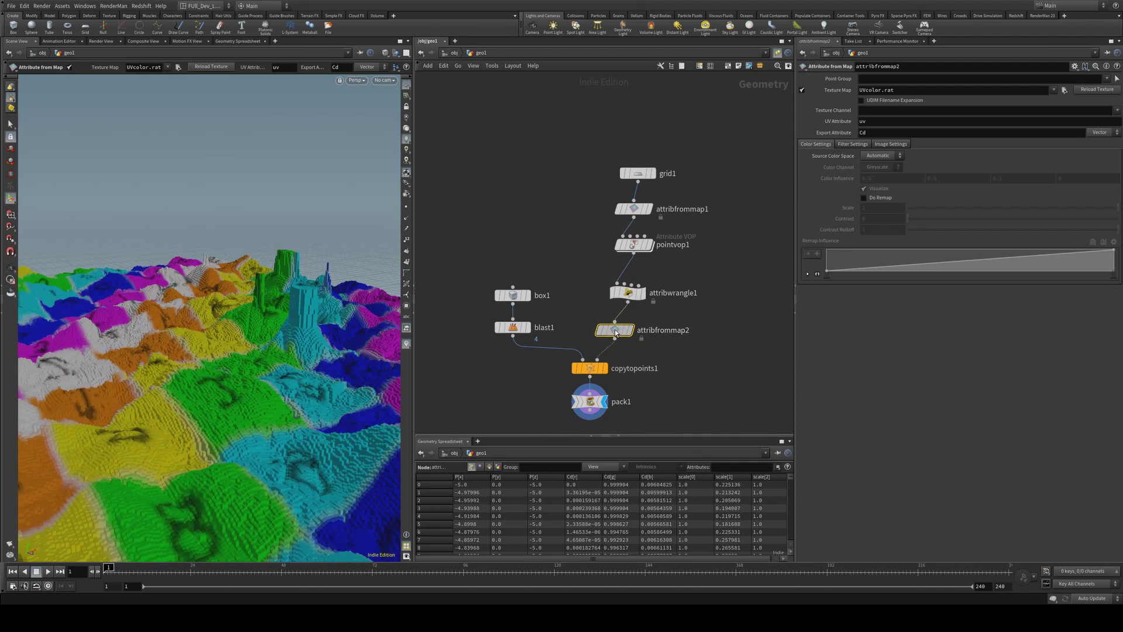
pyautogui.moveTo(615, 334); pyautogui.dragTo(623, 331)
# Set its Texture Map to wood001_basecolor.rat and return to object level
pyautogui.click(1064, 90)
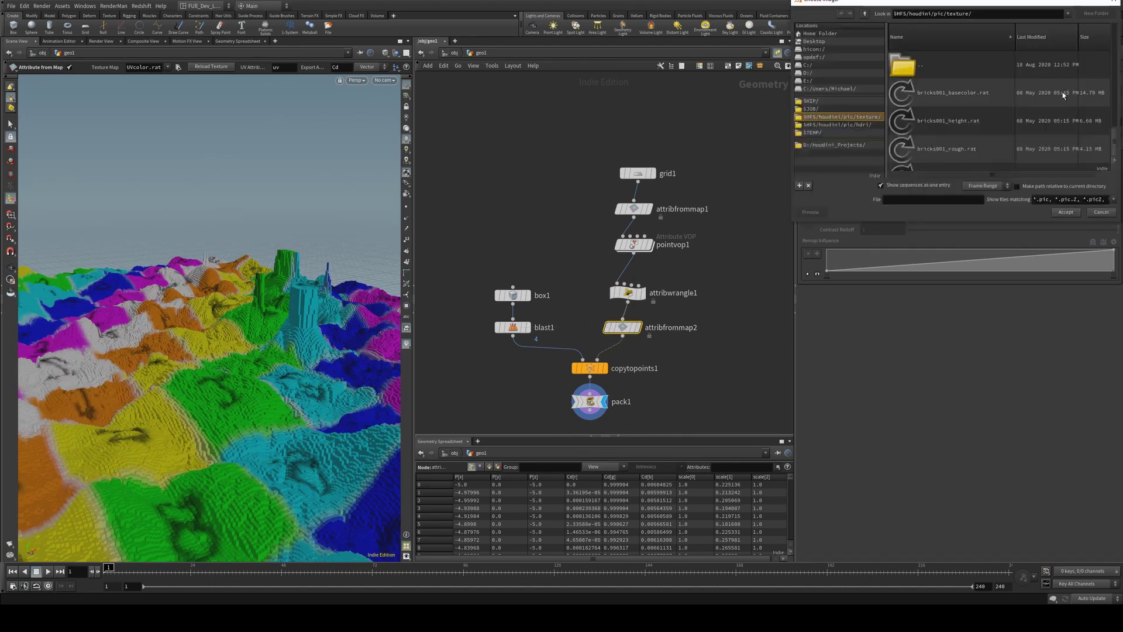
pyautogui.scroll(-8, 955, 149)
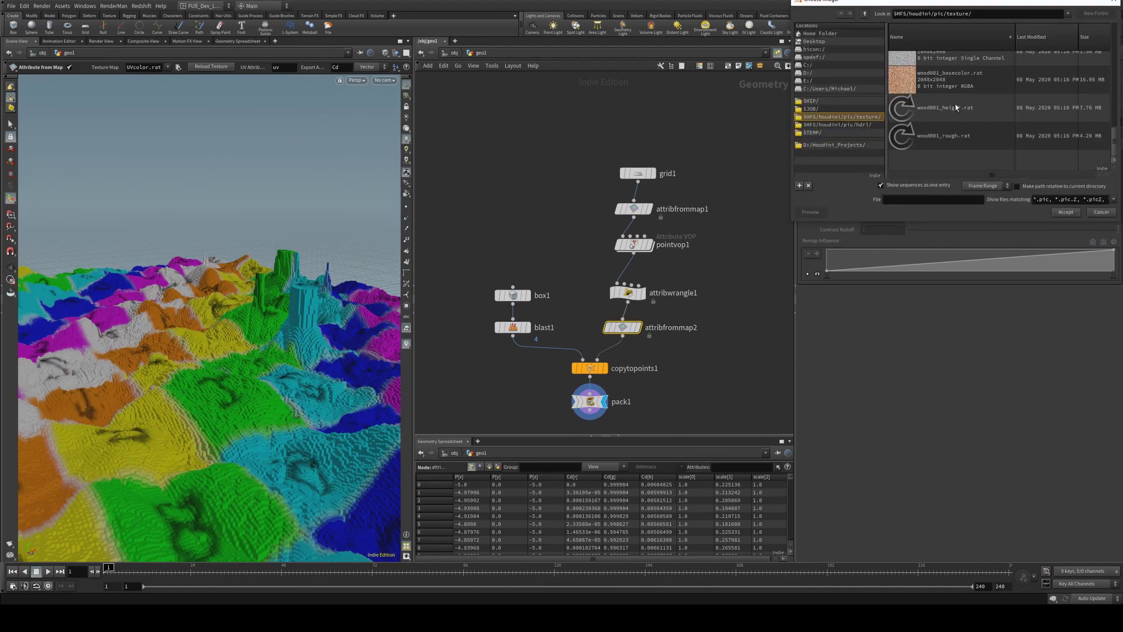
pyautogui.click(942, 87)
pyautogui.click(1066, 211)
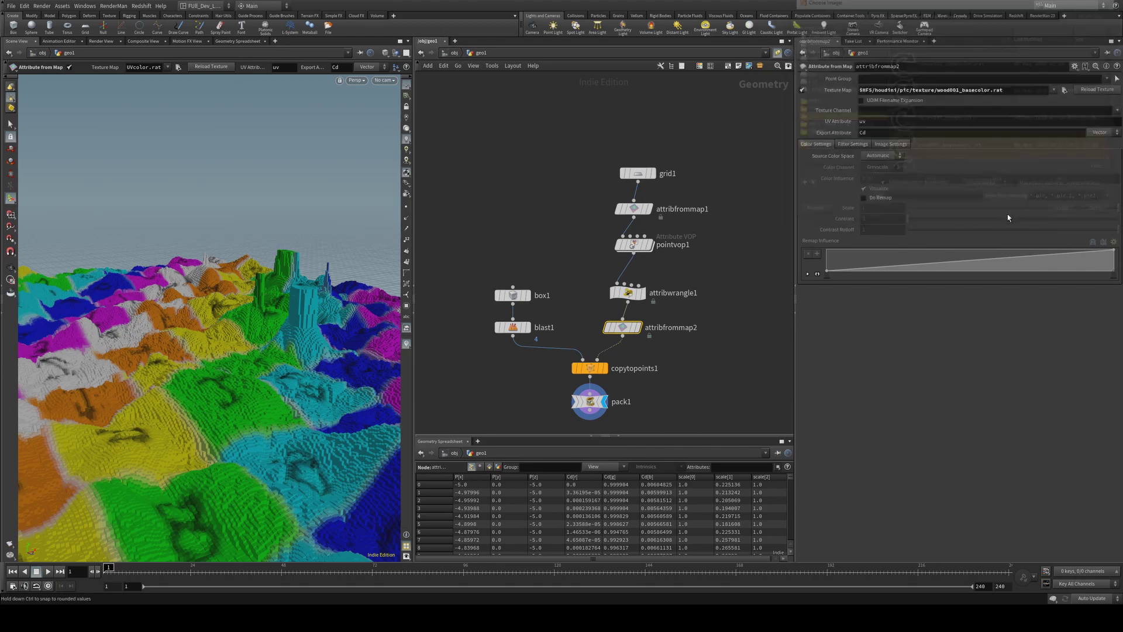
pyautogui.press('Escape')
pyautogui.scroll(5, 337, 240)
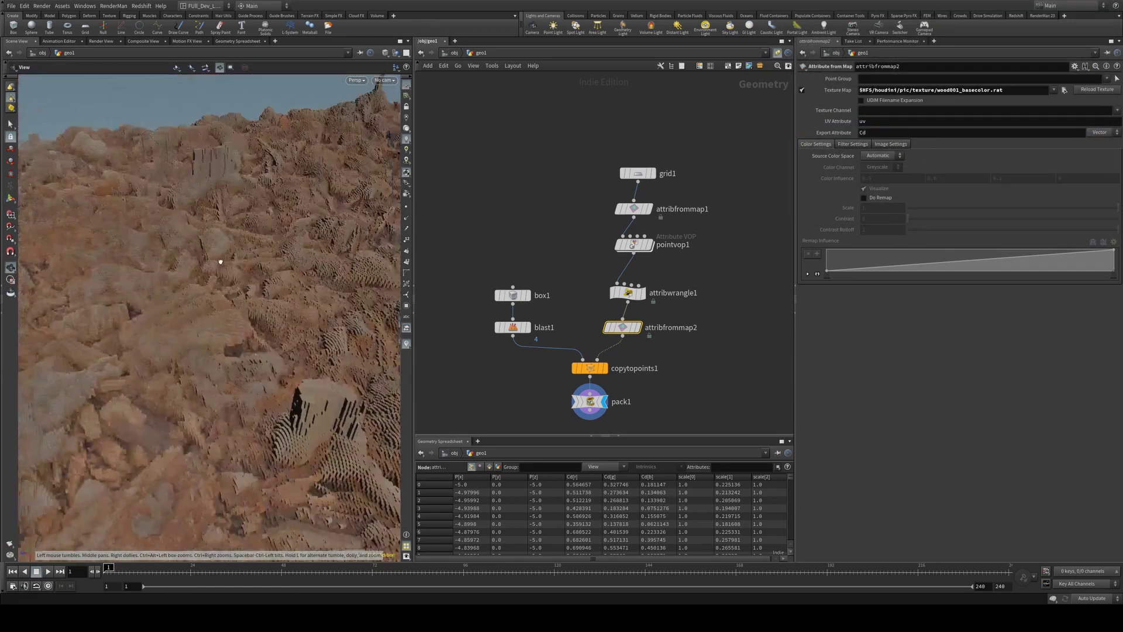
pyautogui.moveTo(220, 250); pyautogui.dragTo(387, 223)
pyautogui.press('Return')
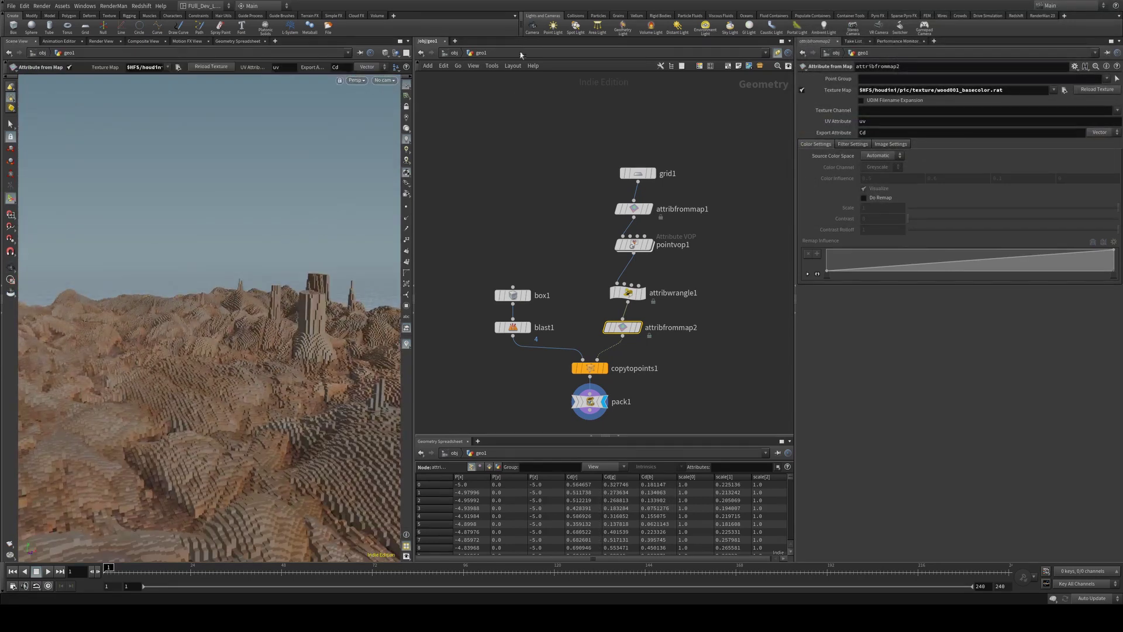
pyautogui.click(456, 53)
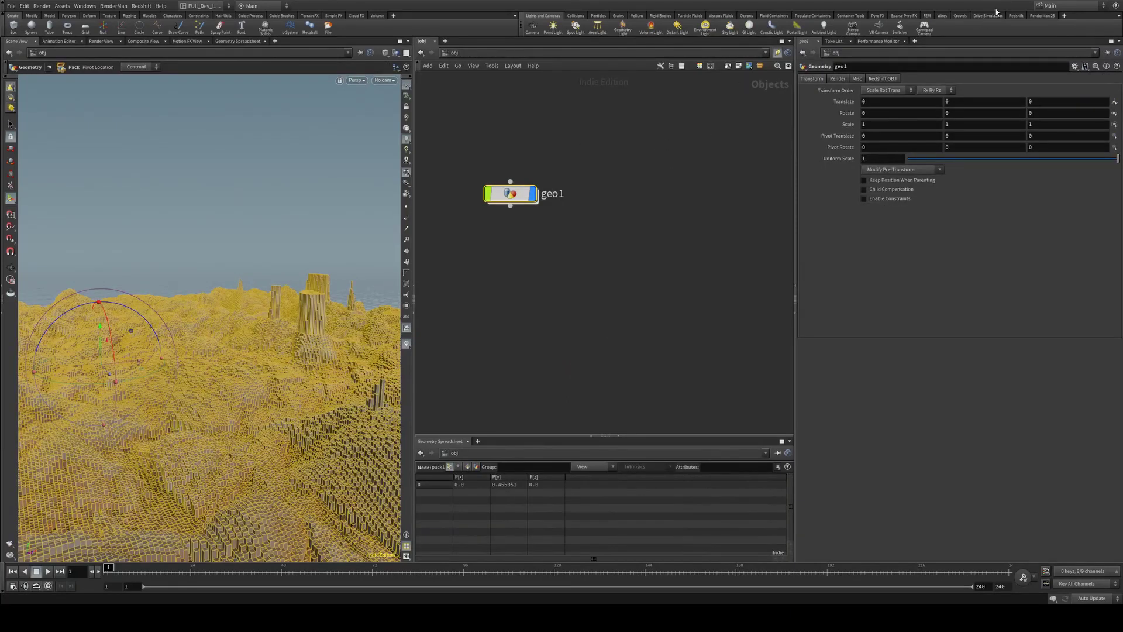
# Start a Redshift IPR render linked to /out/Redshift_ROP1
pyautogui.click(1016, 16)
pyautogui.moveTo(630, 162); pyautogui.dragTo(656, 160, button='middle')
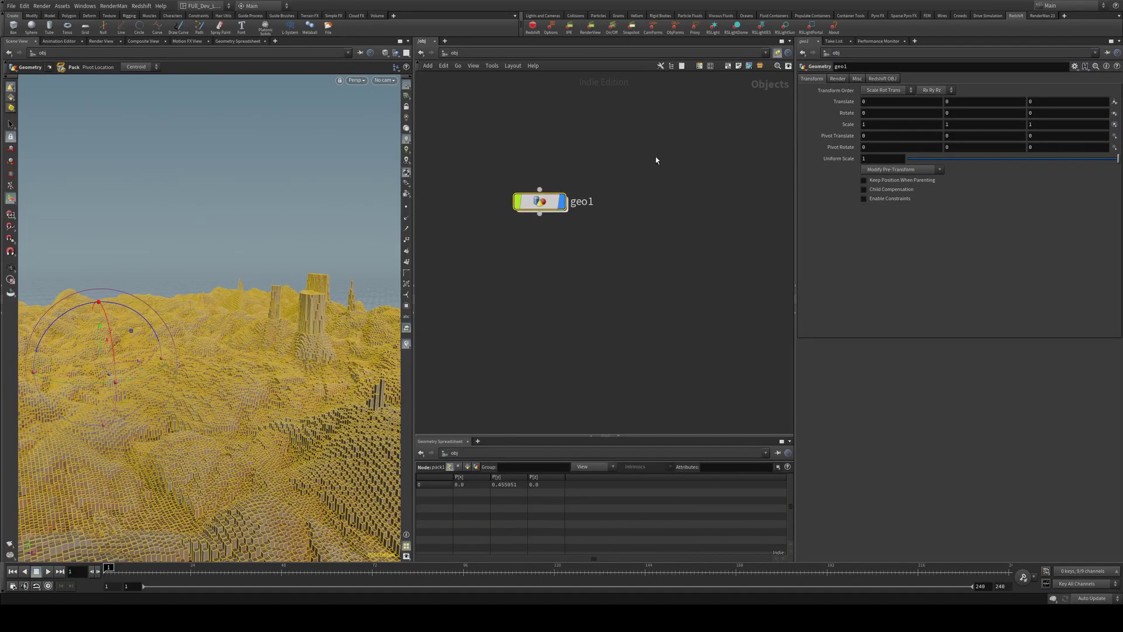
pyautogui.click(537, 30)
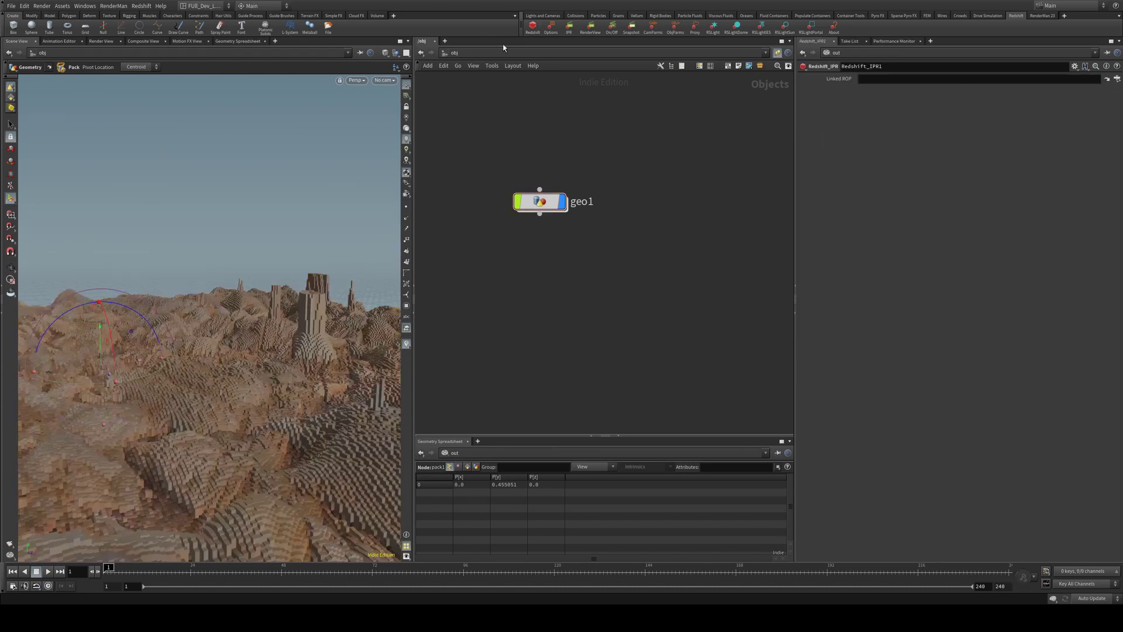
pyautogui.click(454, 53)
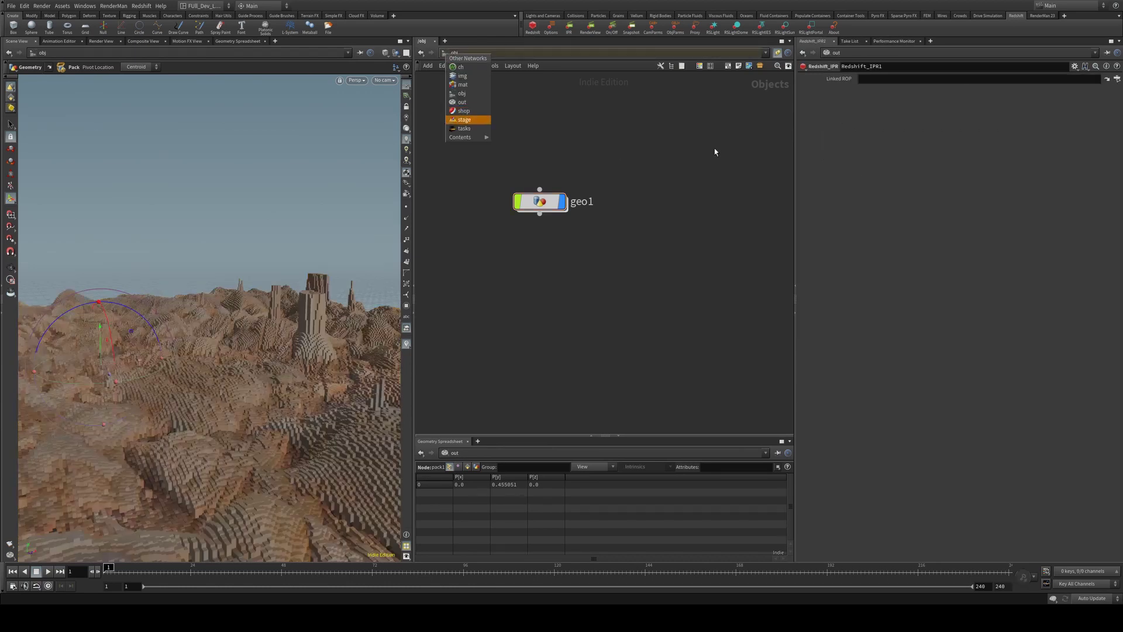
pyautogui.click(1115, 81)
pyautogui.click(1116, 80)
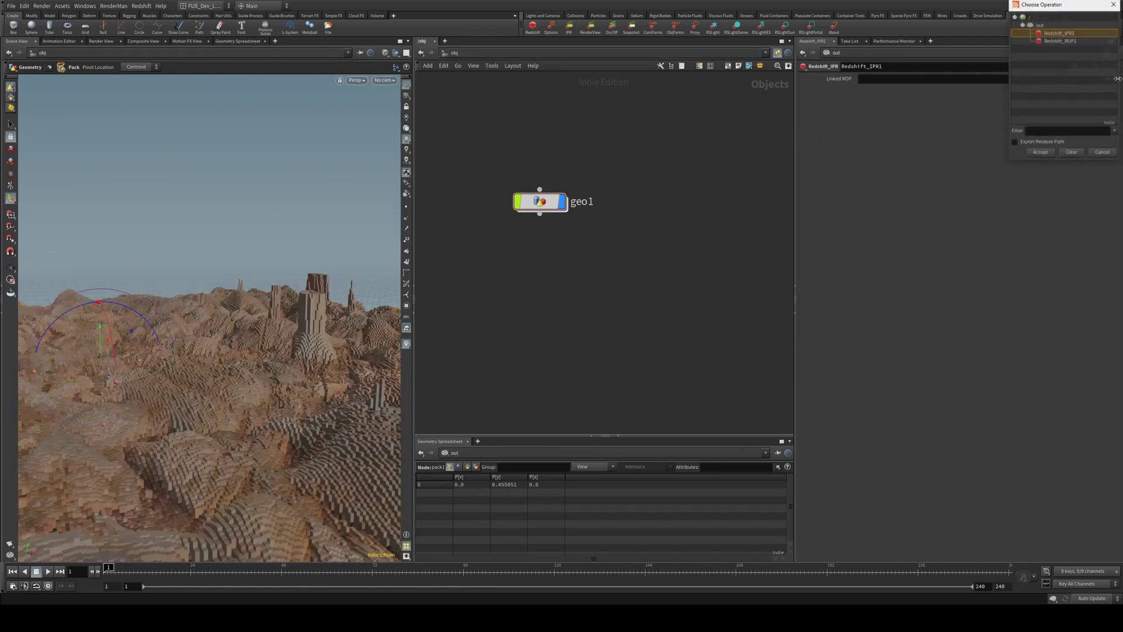
pyautogui.doubleClick(1060, 41)
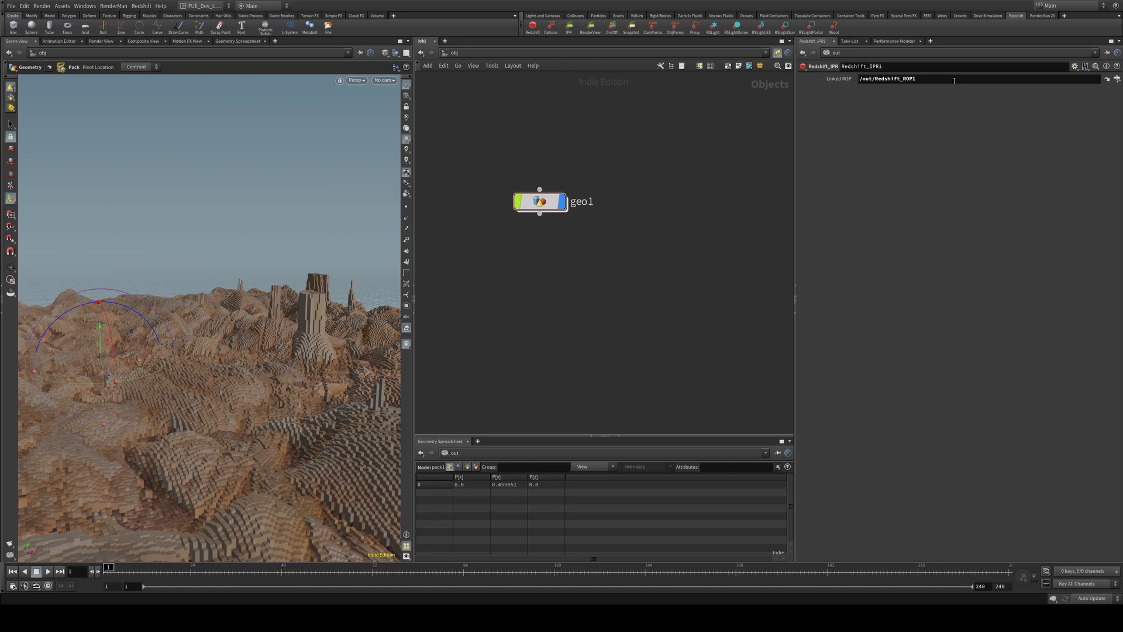
# Choose a Primary GI Engine in Redshift_ROP1's Global Illumination settings
pyautogui.click(1107, 78)
pyautogui.click(848, 142)
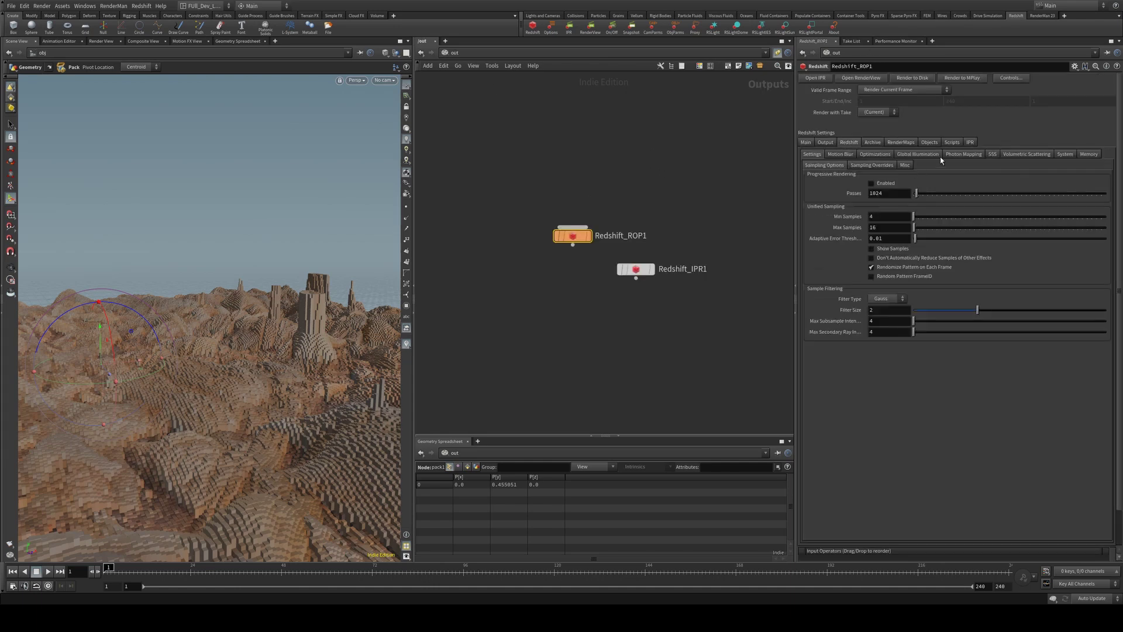
pyautogui.click(919, 154)
pyautogui.click(910, 176)
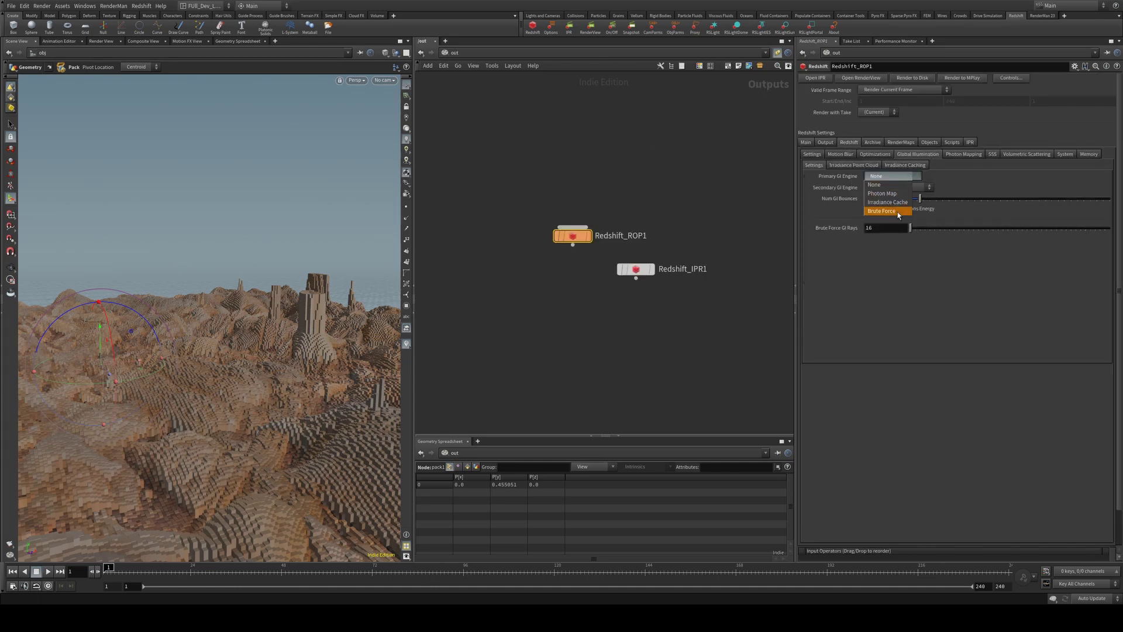
pyautogui.click(897, 194)
pyautogui.hotkey('alt', 'Left')
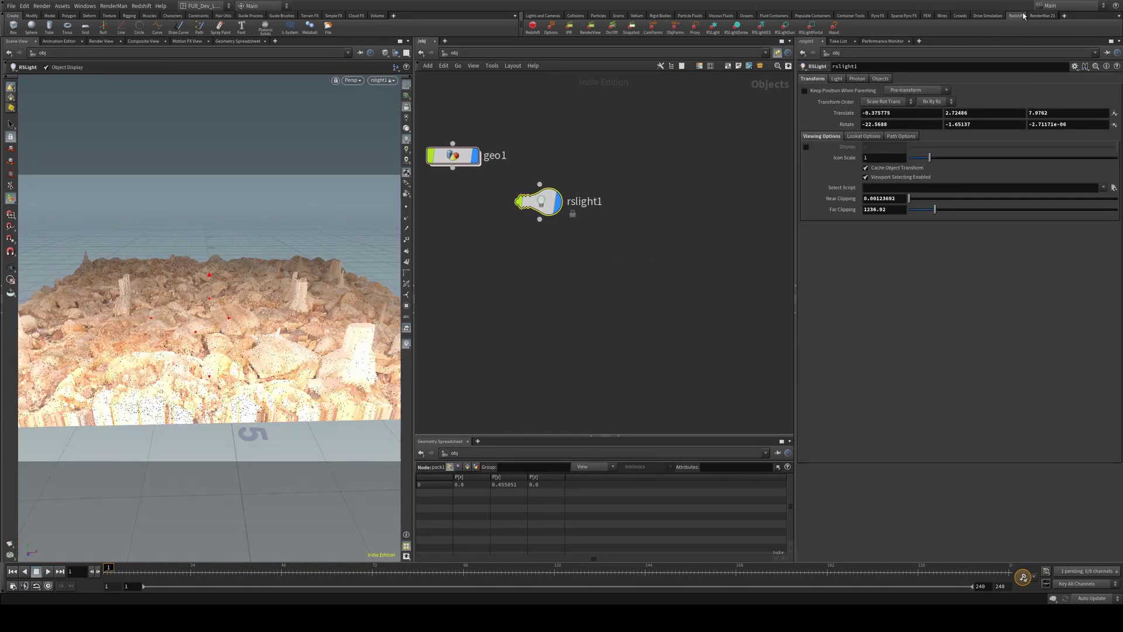
# Create a material network, matnet1, containing an RS Material Builder, redshift_vopnet1
pyautogui.click(550, 18)
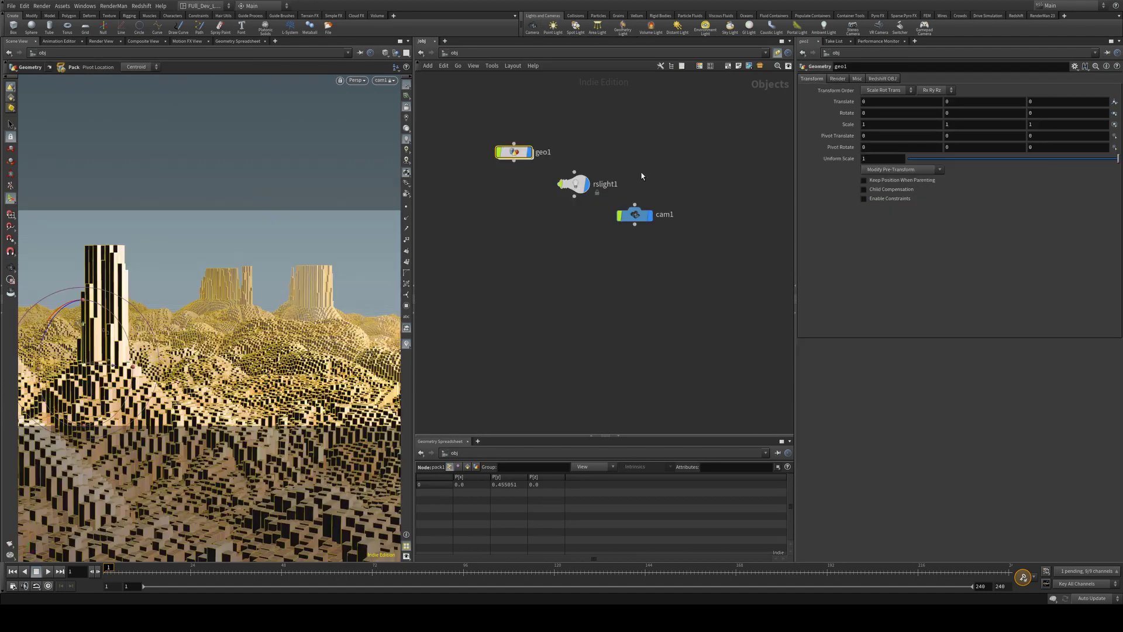
pyautogui.press('Tab')
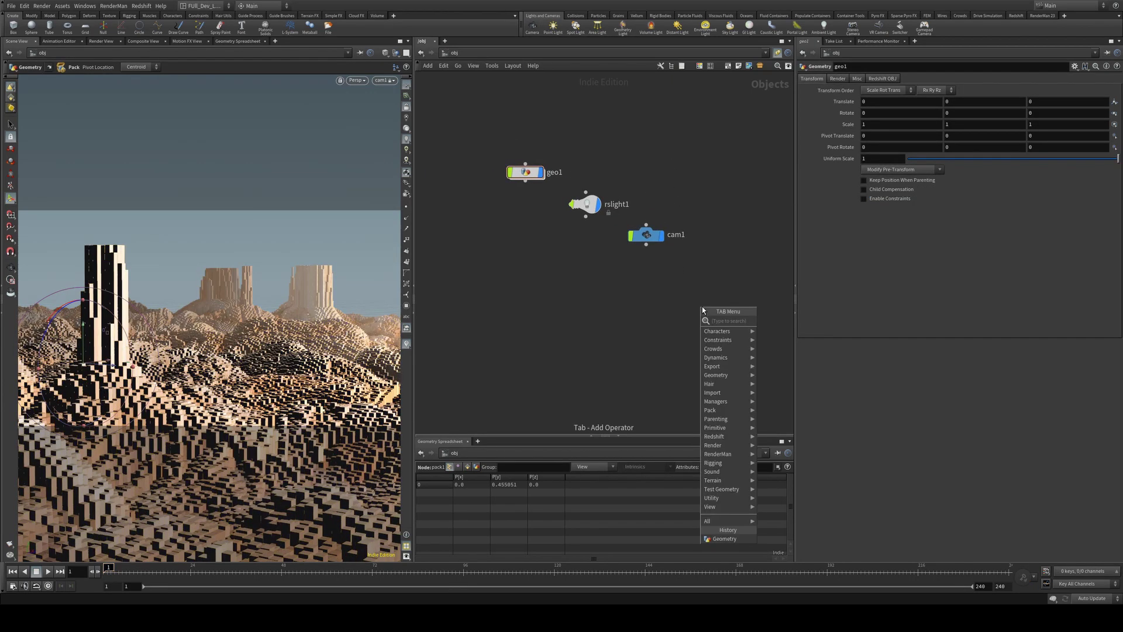
pyautogui.write('matnet')
pyautogui.press('Return')
pyautogui.doubleClick(702, 306)
pyautogui.press('Tab')
pyautogui.write('r')
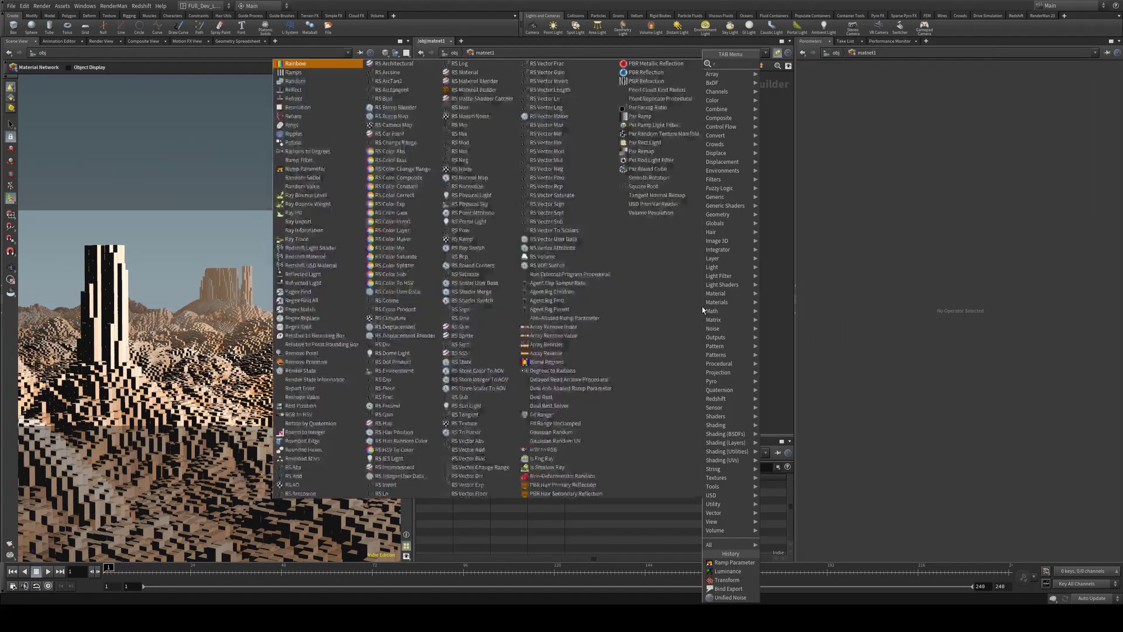
pyautogui.write('s material builder')
pyautogui.press('Return')
pyautogui.click(702, 306)
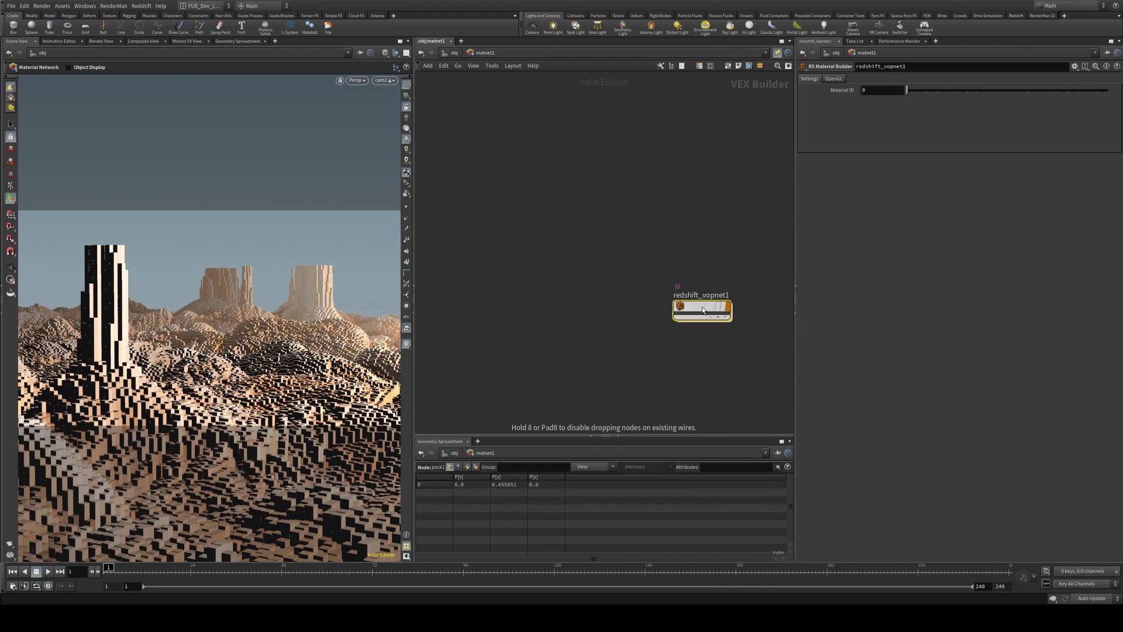
pyautogui.moveTo(708, 304)
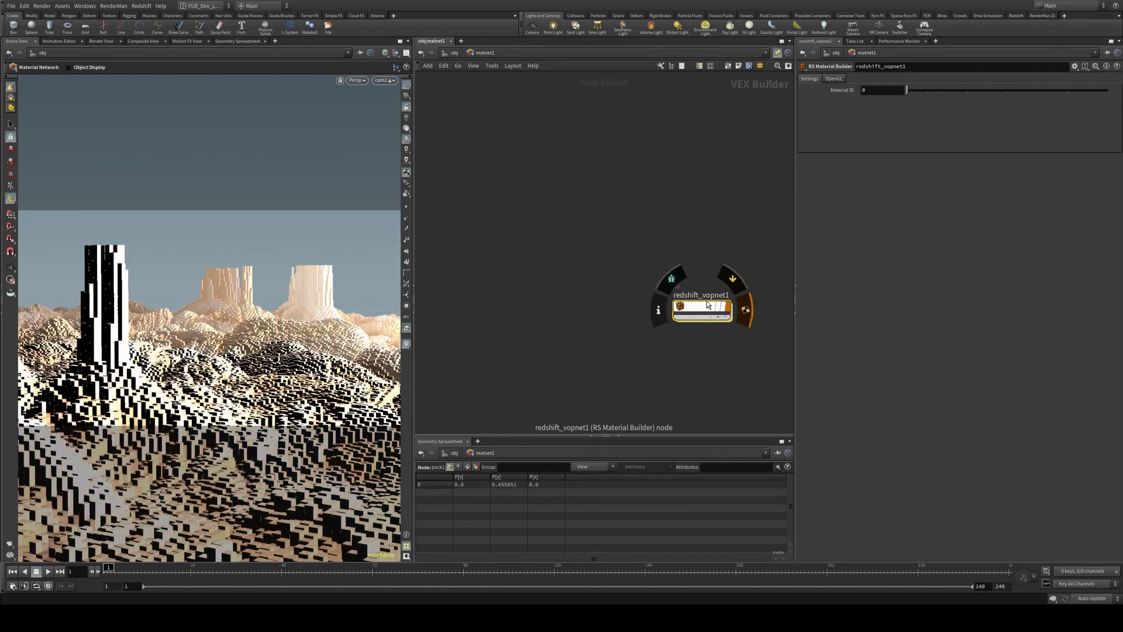
pyautogui.moveTo(708, 305); pyautogui.dragTo(658, 289)
# Inside redshift_vopnet1, add an RS Color User Data node using the 'rscoloruser' search
pyautogui.doubleClick(655, 294)
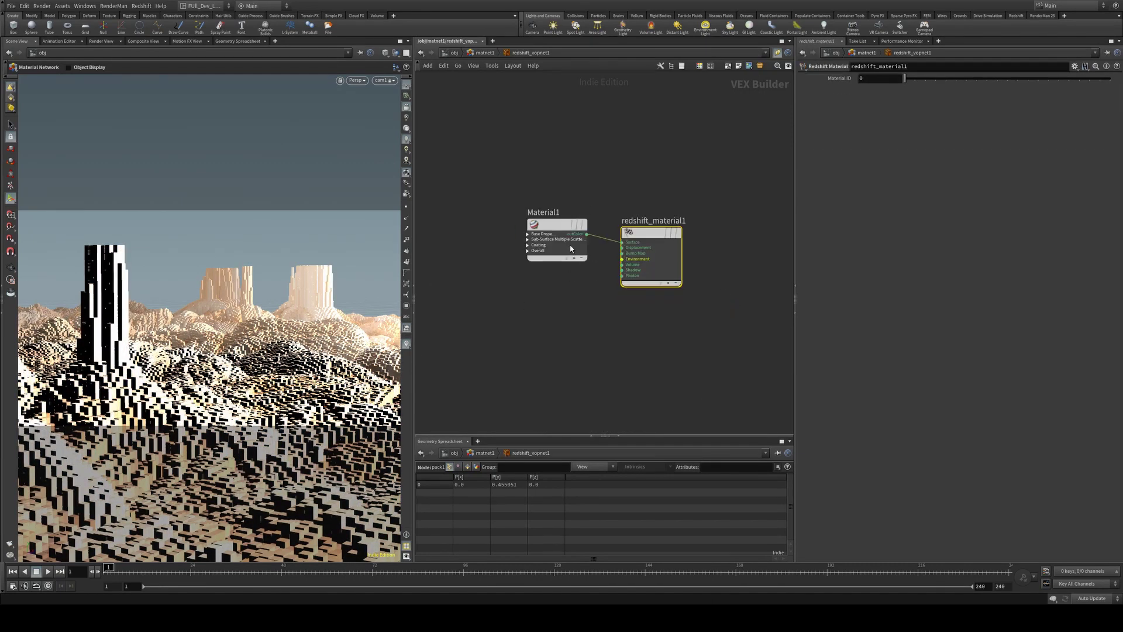
pyautogui.press('Tab')
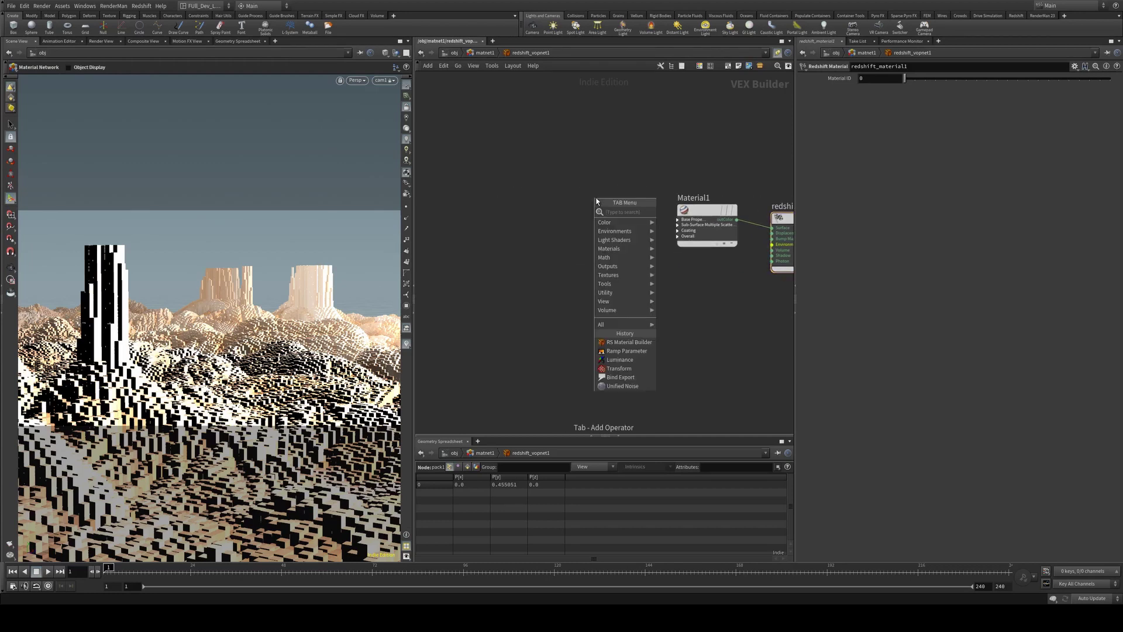
pyautogui.write('rscolor')
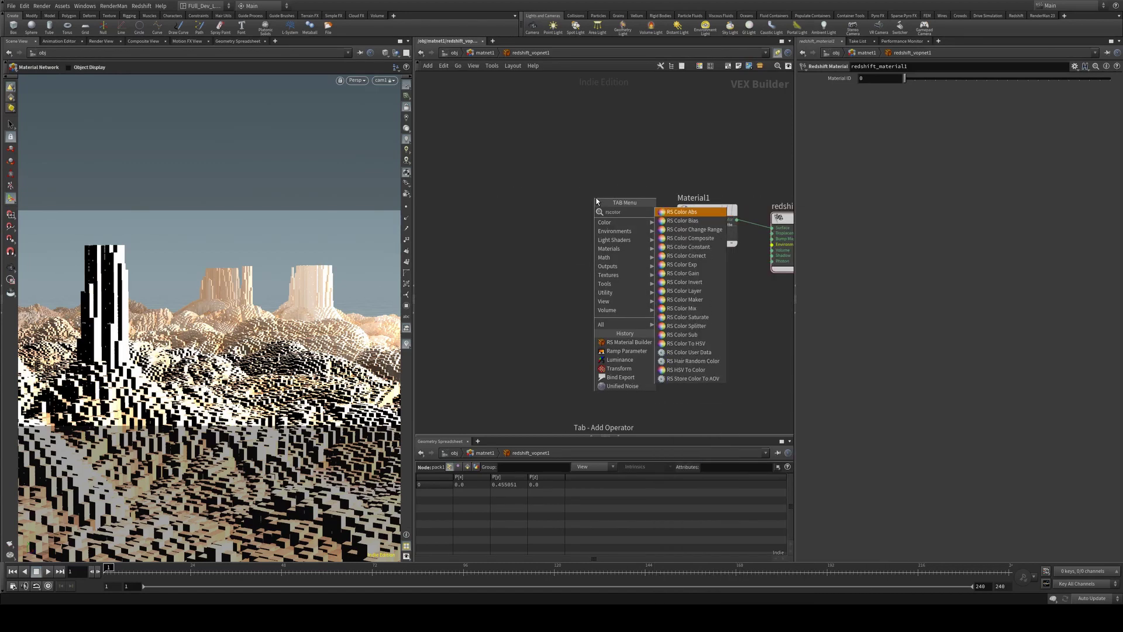
pyautogui.write('user')
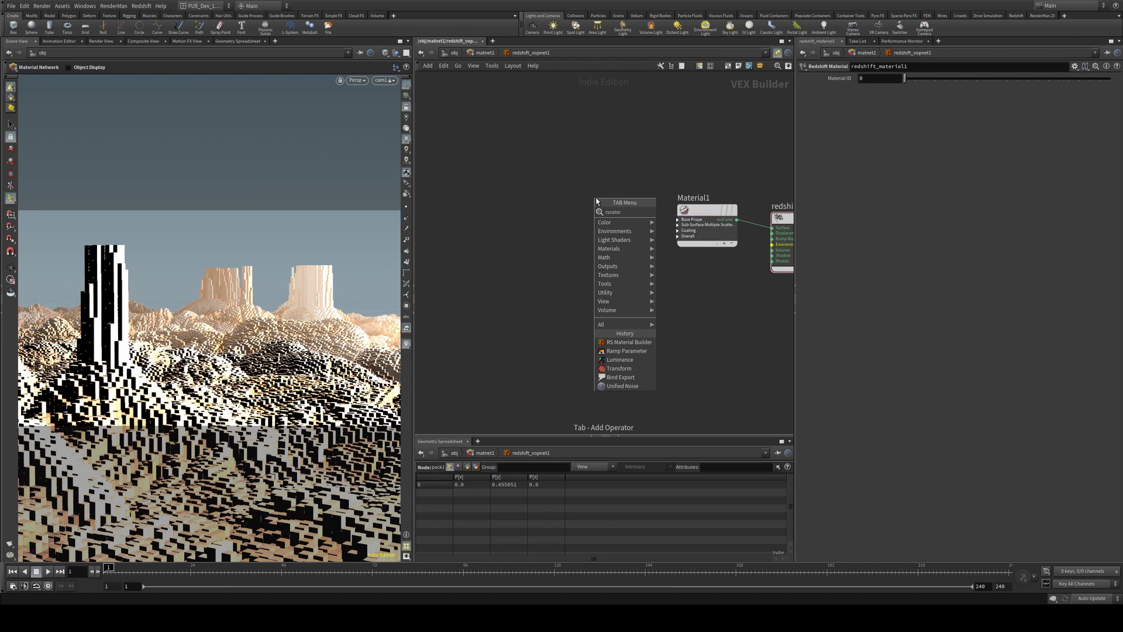
pyautogui.press('Return')
# Place RSUserDataColor1 and wire its output into Material1's base properties
pyautogui.click(597, 201)
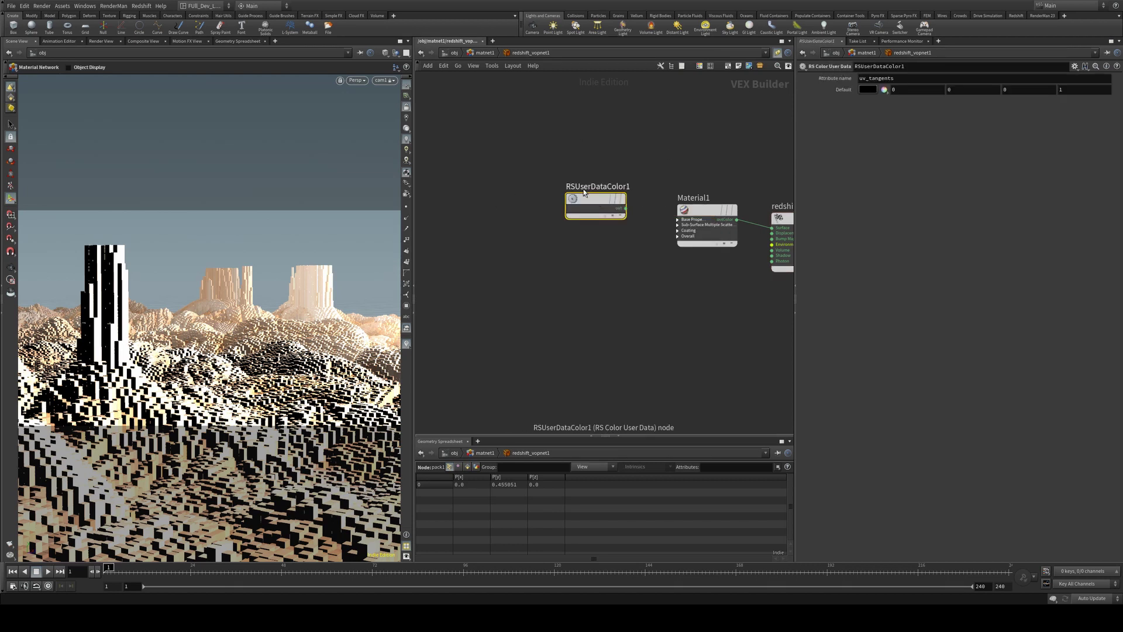
pyautogui.moveTo(594, 202); pyautogui.dragTo(681, 221)
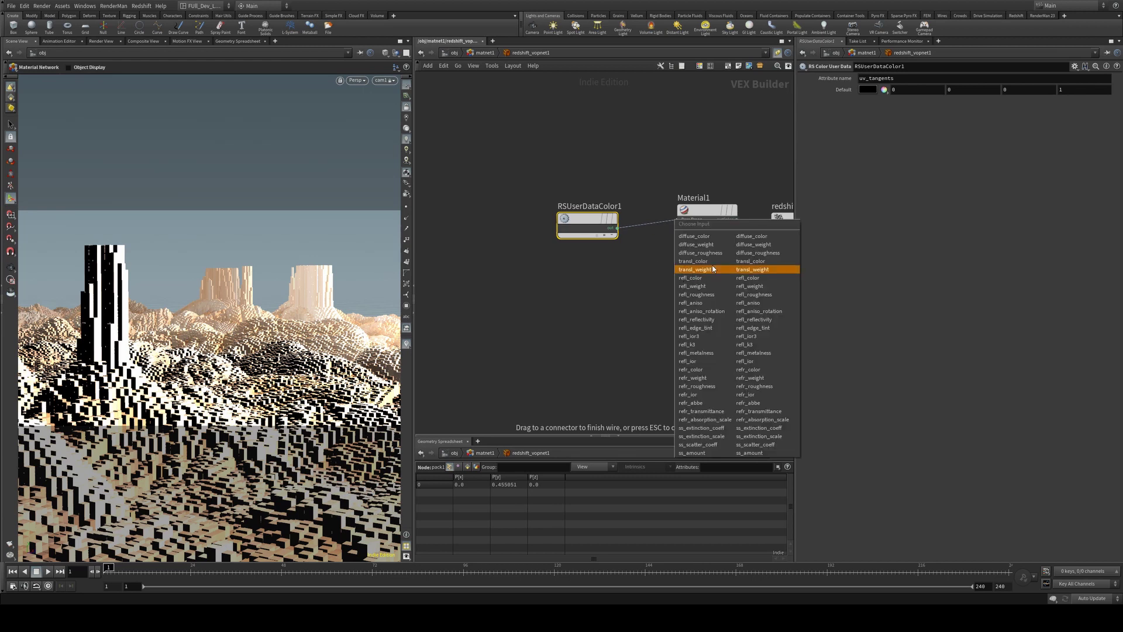
pyautogui.click(719, 233)
pyautogui.moveTo(591, 225); pyautogui.dragTo(585, 216)
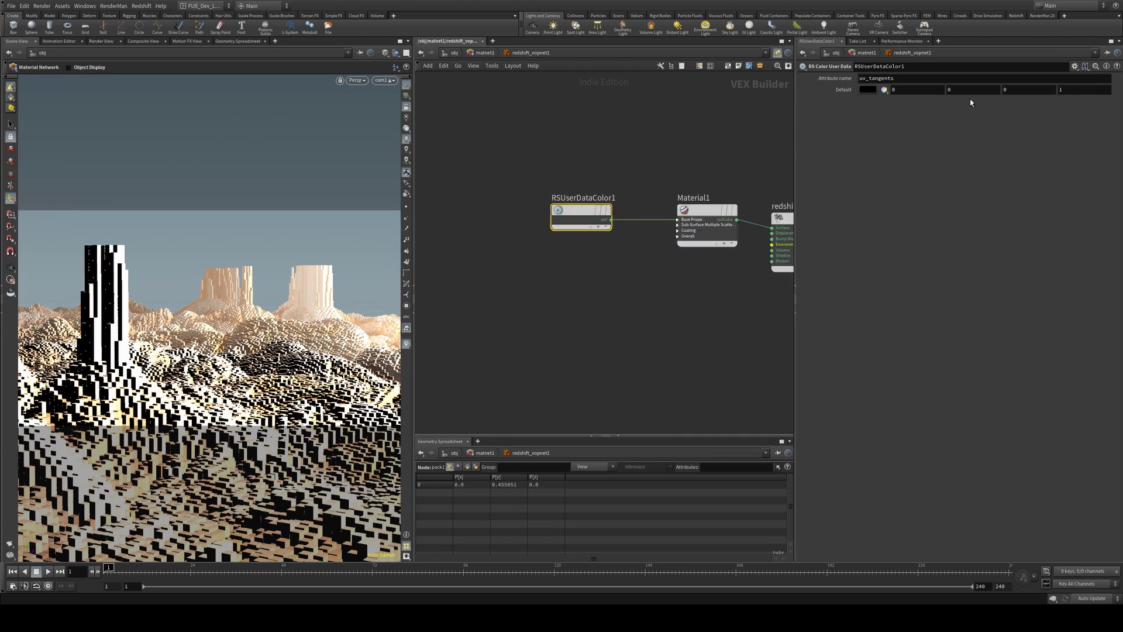
# Set RSUserDataColor1's Attribute Name to Cd
pyautogui.click(905, 77)
pyautogui.write('Cd')
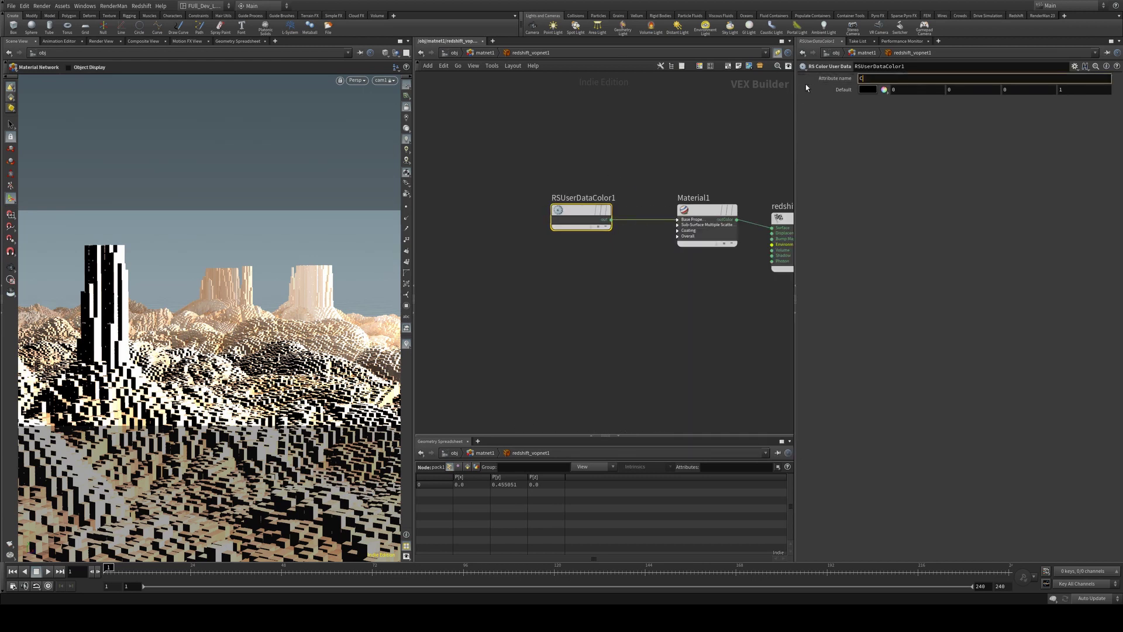
pyautogui.press('Return')
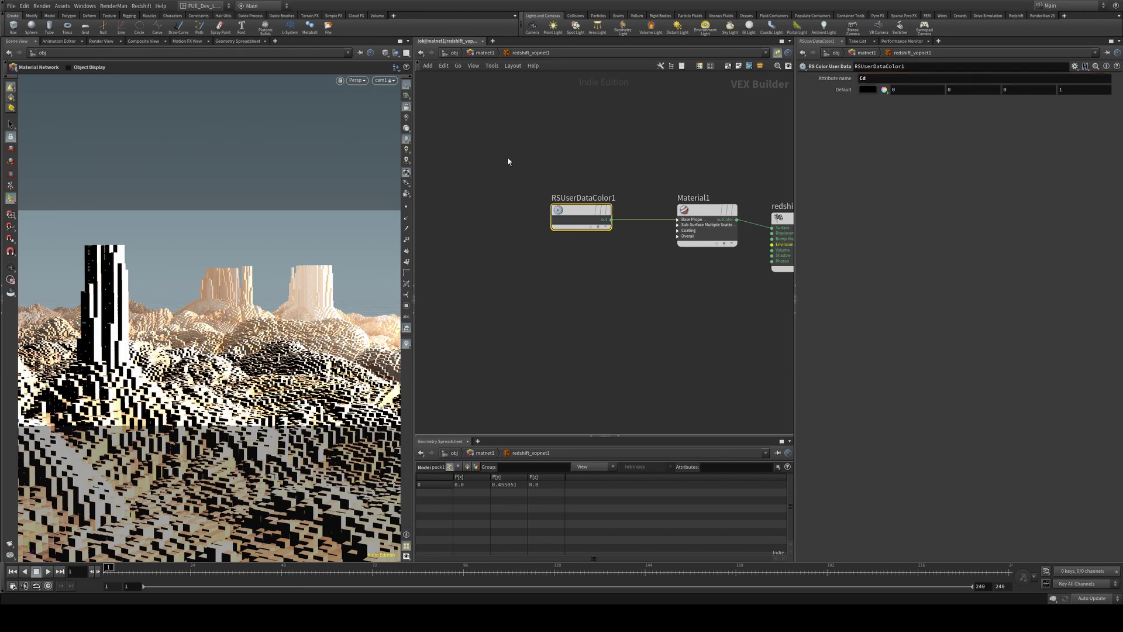
pyautogui.click(1017, 15)
pyautogui.click(550, 138)
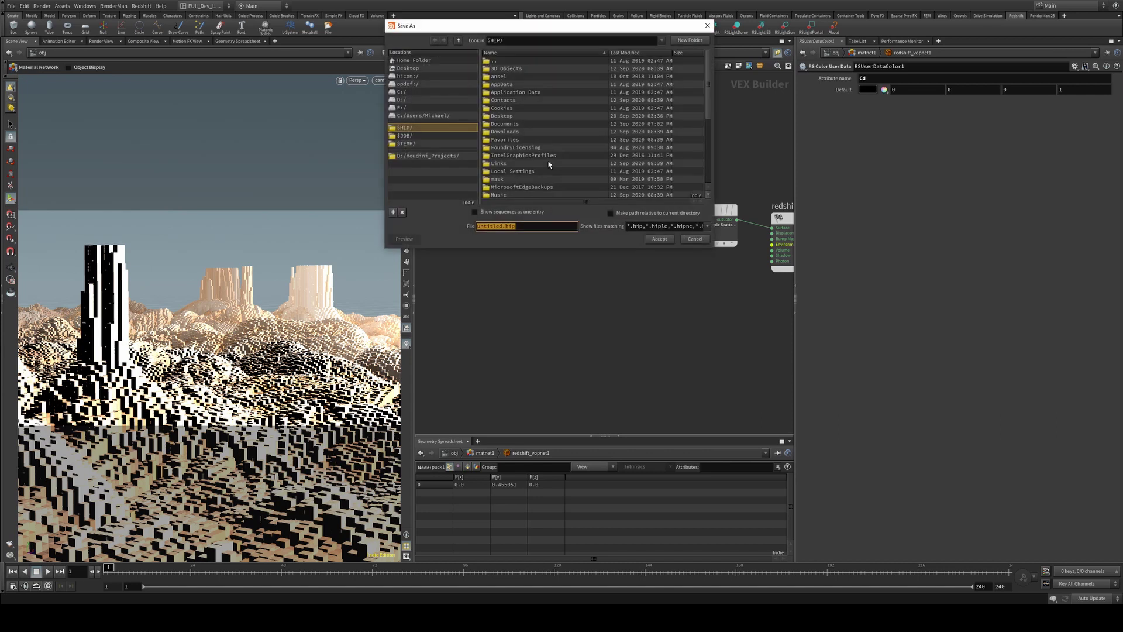
# Add an RSLightDome dome light, rslightdome1, and return to the /obj level
pyautogui.press('Return')
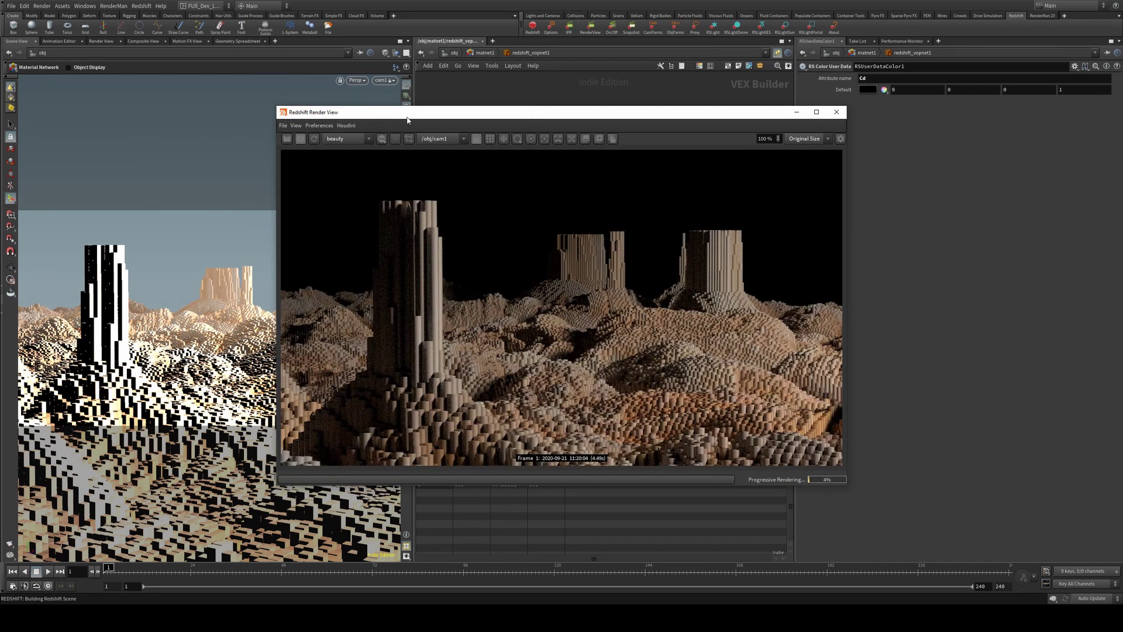
pyautogui.click(797, 113)
pyautogui.click(737, 26)
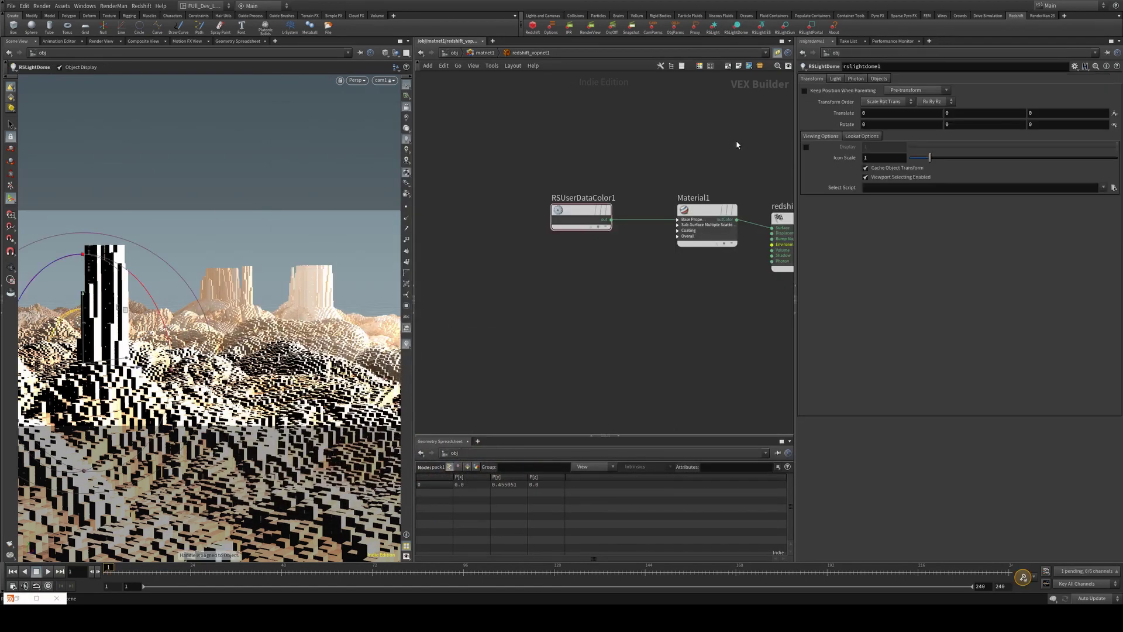
pyautogui.press('u')
pyautogui.press('u')
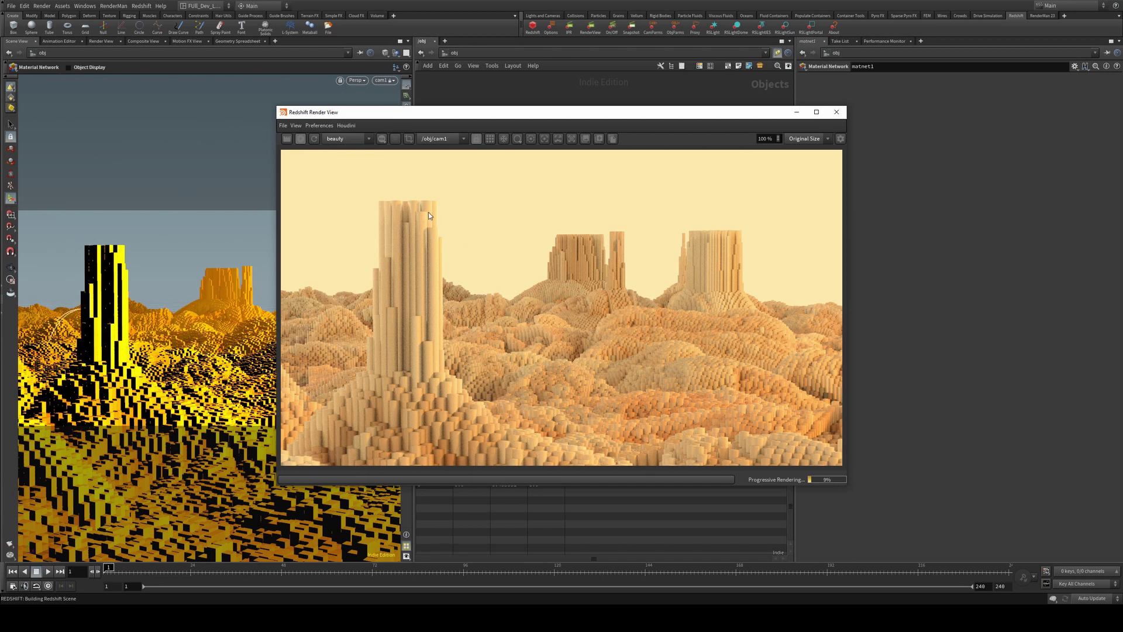
# Inside geo1, add a Normal node, normal1, directly below pack1
pyautogui.click(797, 111)
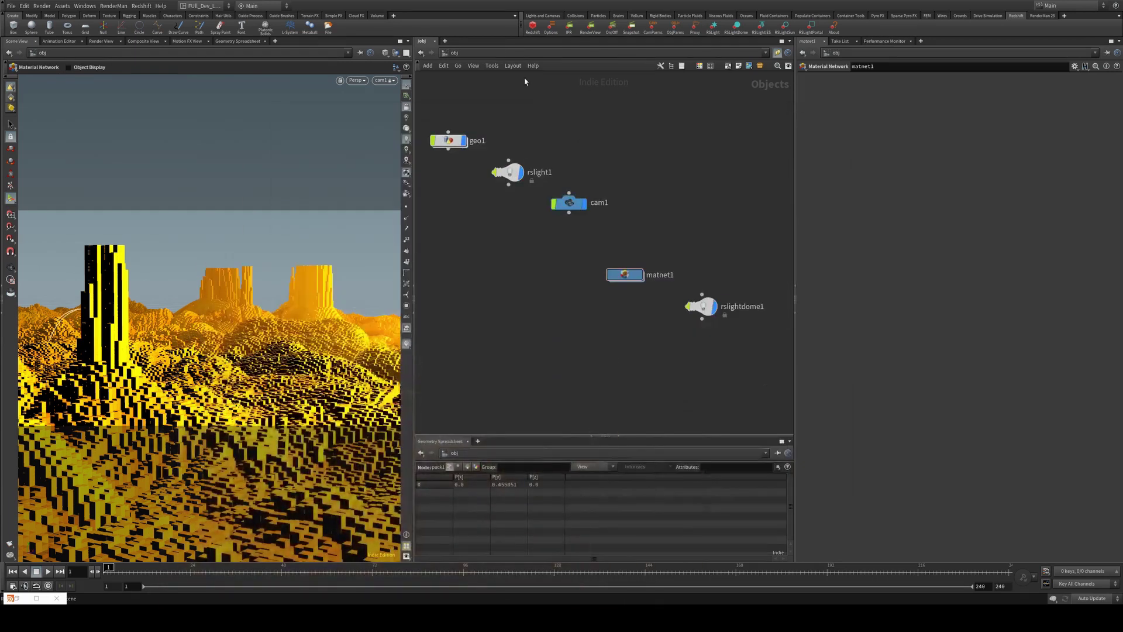
pyautogui.doubleClick(448, 140)
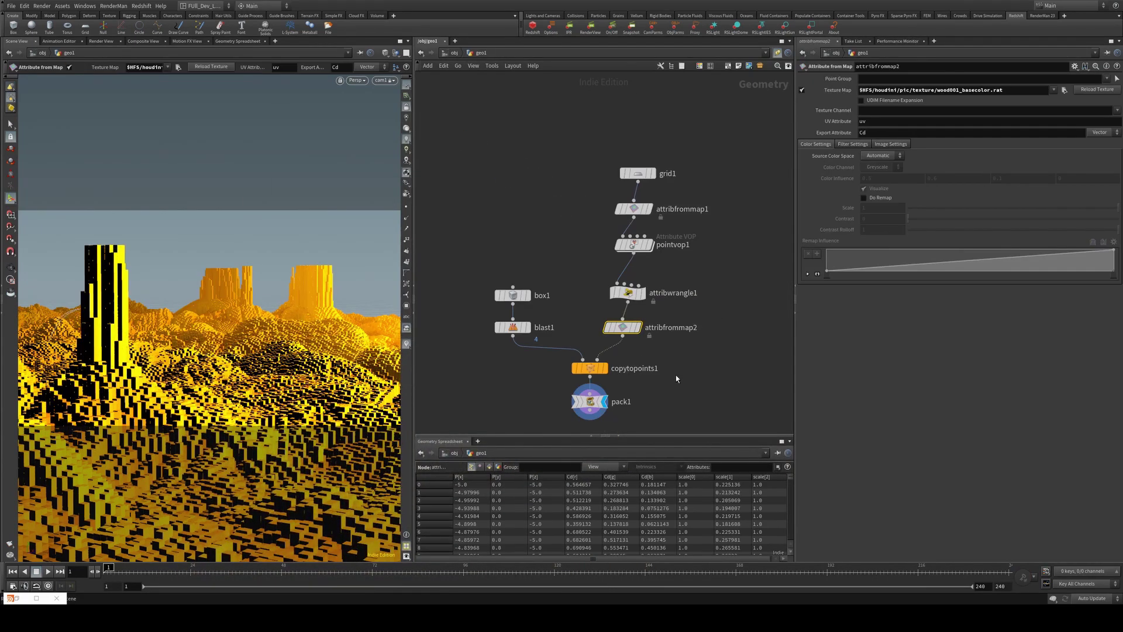
pyautogui.moveTo(680, 366); pyautogui.dragTo(691, 275, button='middle')
pyautogui.click(592, 303)
pyautogui.press('Tab')
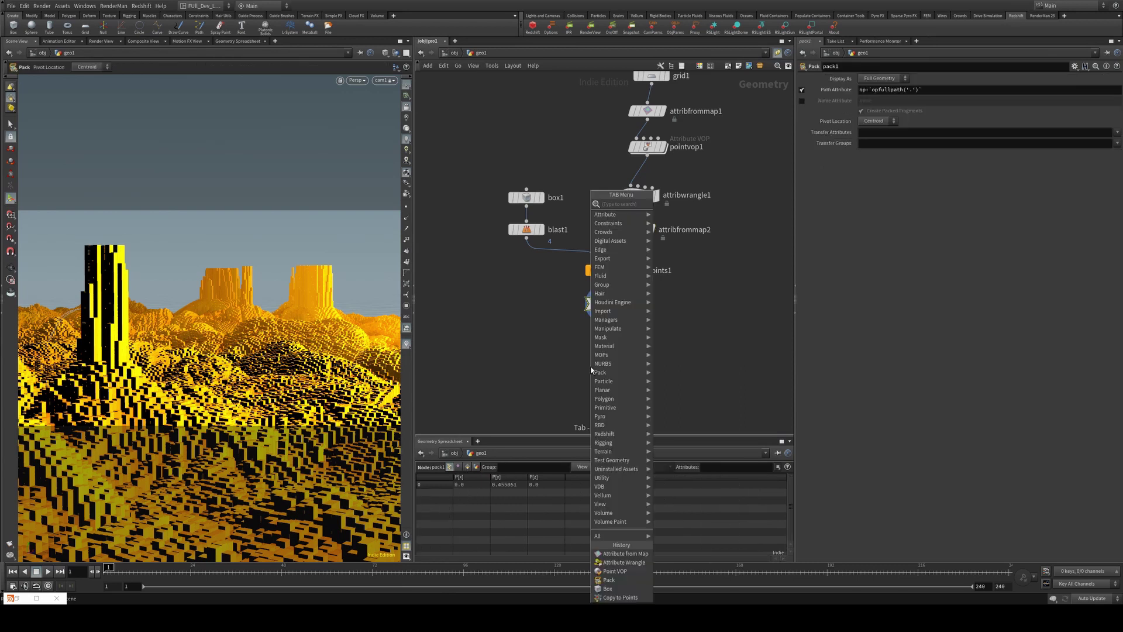
pyautogui.write('no')
pyautogui.press('Return')
pyautogui.click(602, 300)
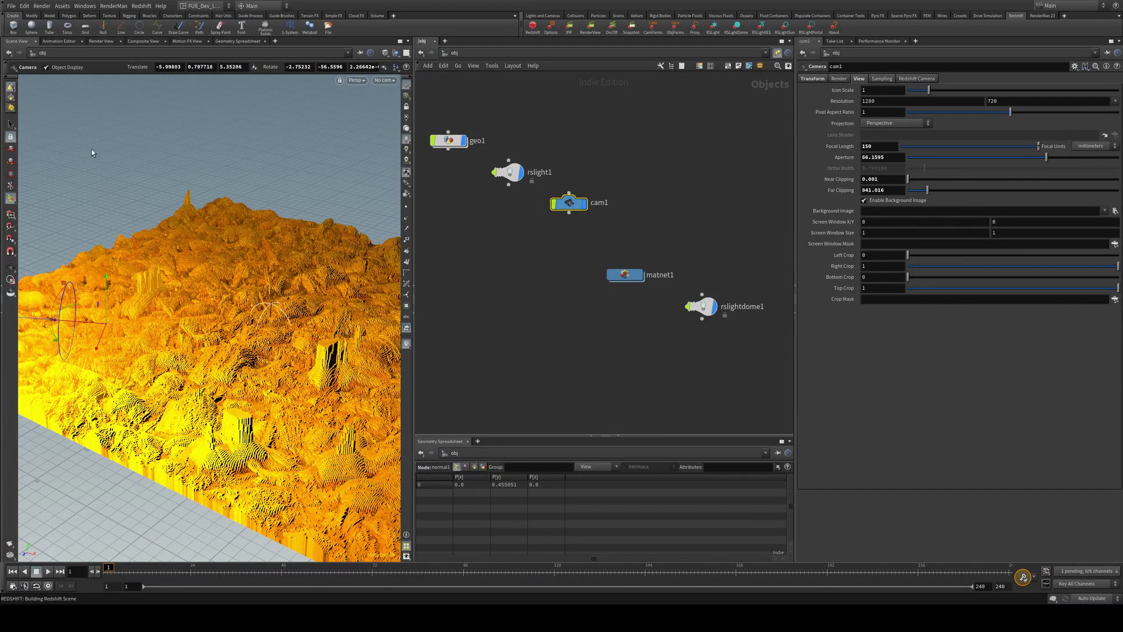
# Check Enable DOF on the camera's Redshift tab and bring up Focus Distance and F-Stop
pyautogui.press('Escape')
pyautogui.moveTo(104, 253); pyautogui.dragTo(206, 355)
pyautogui.press('Return')
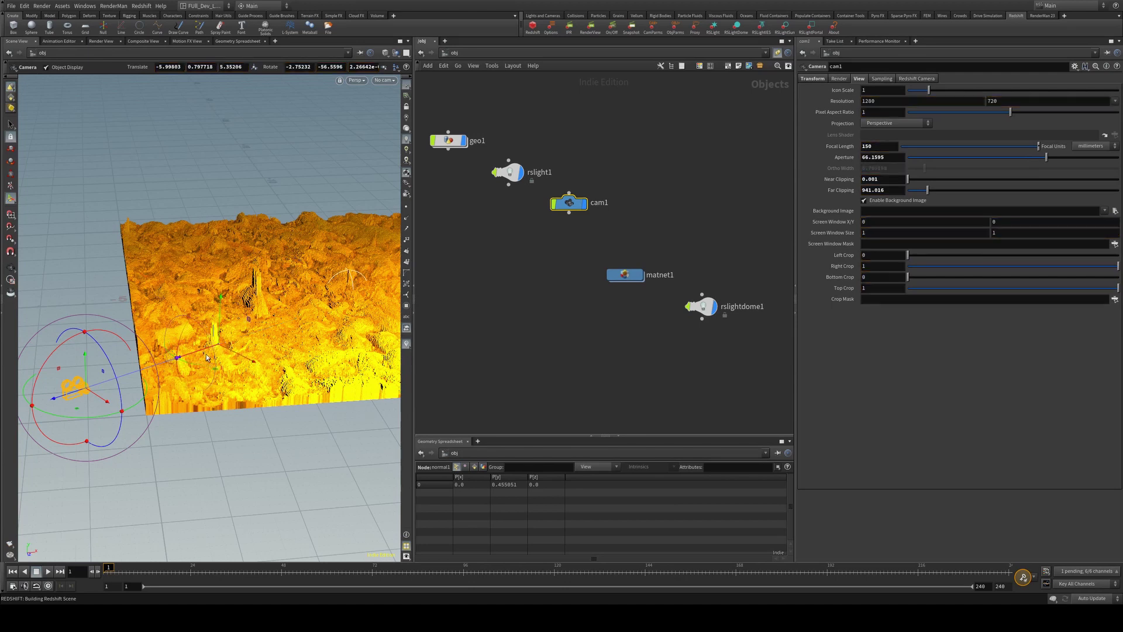
pyautogui.click(917, 78)
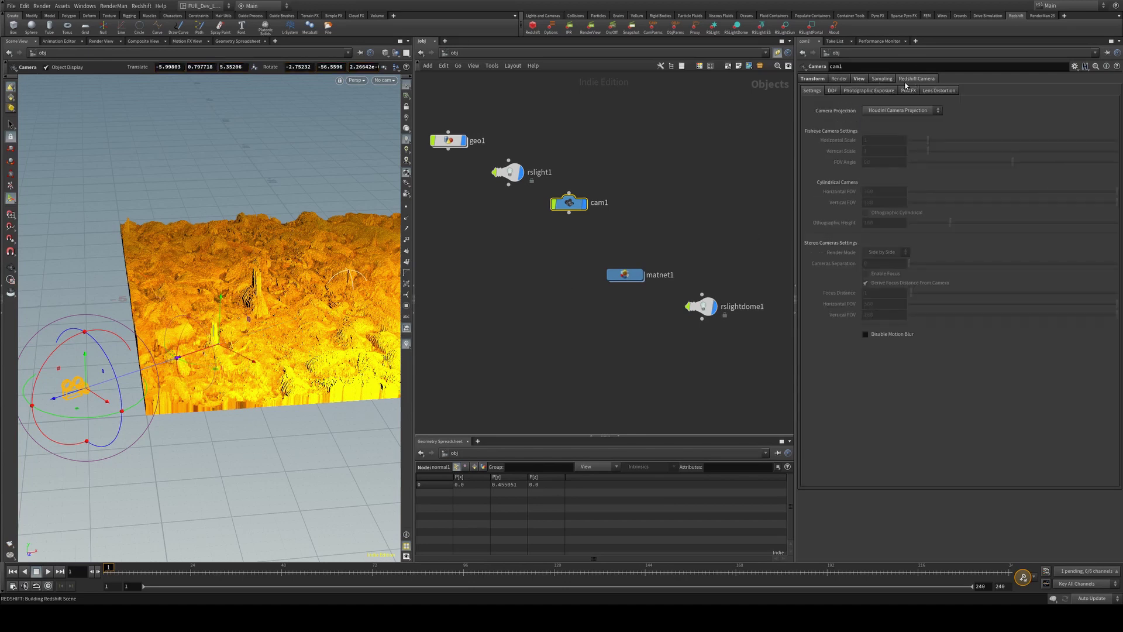
pyautogui.click(832, 90)
pyautogui.click(881, 110)
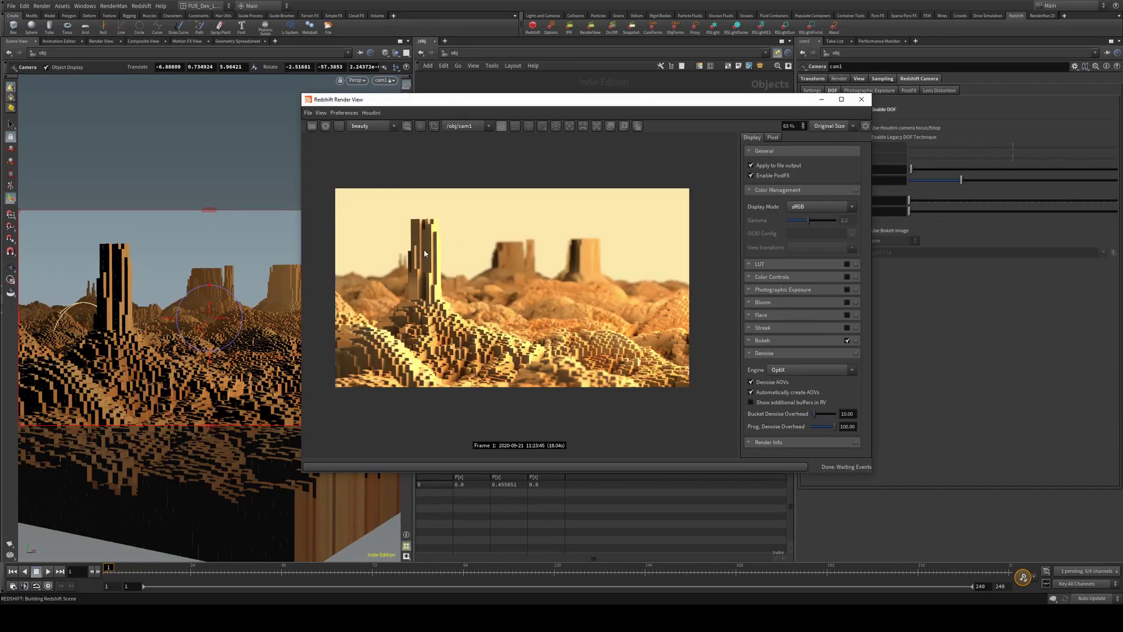
pyautogui.moveTo(798, 107); pyautogui.dragTo(596, 113)
pyautogui.click(832, 91)
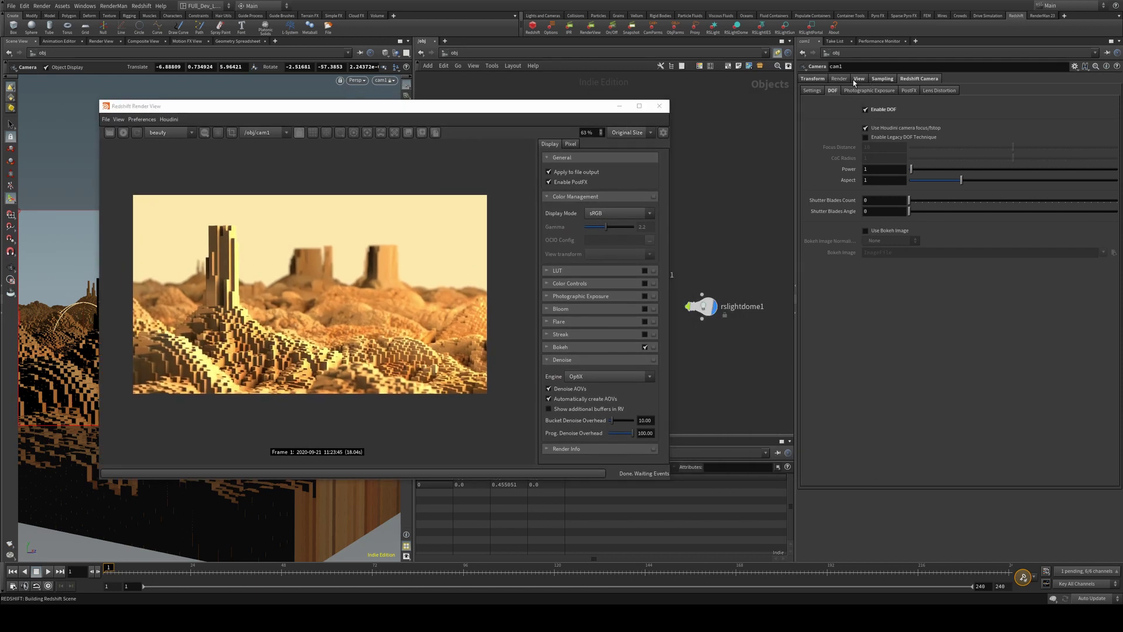
pyautogui.click(878, 79)
pyautogui.click(879, 112)
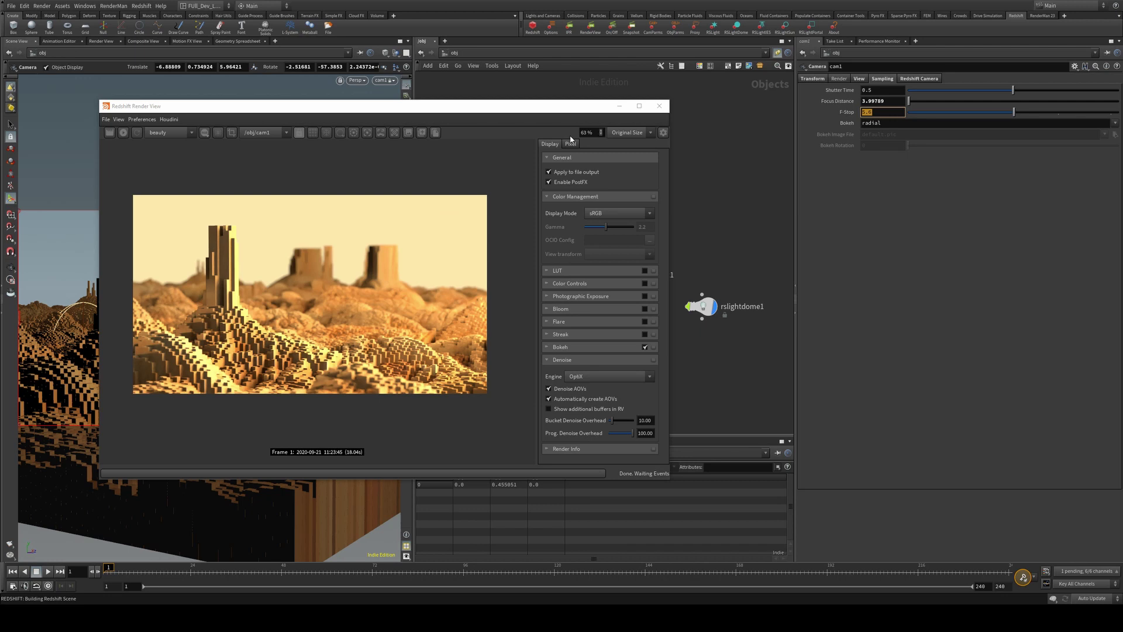
# In geo1, frame the node chain and nudge grid1 left to straighten its wire to attribfrommap1
pyautogui.click(619, 106)
pyautogui.doubleClick(449, 140)
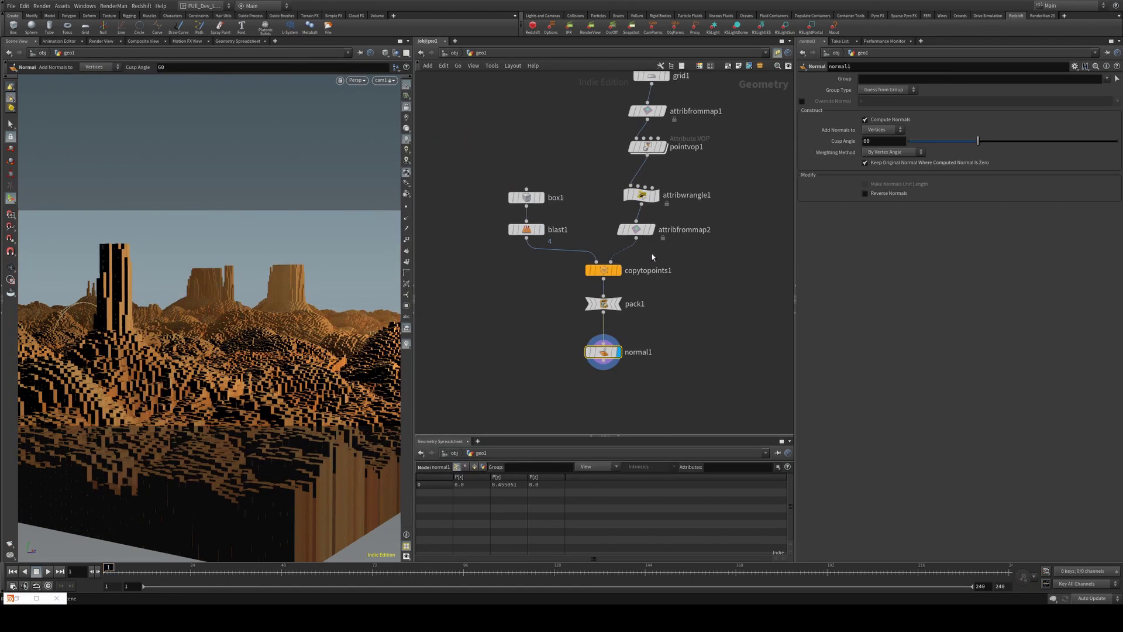
pyautogui.scroll(-3, 705, 298)
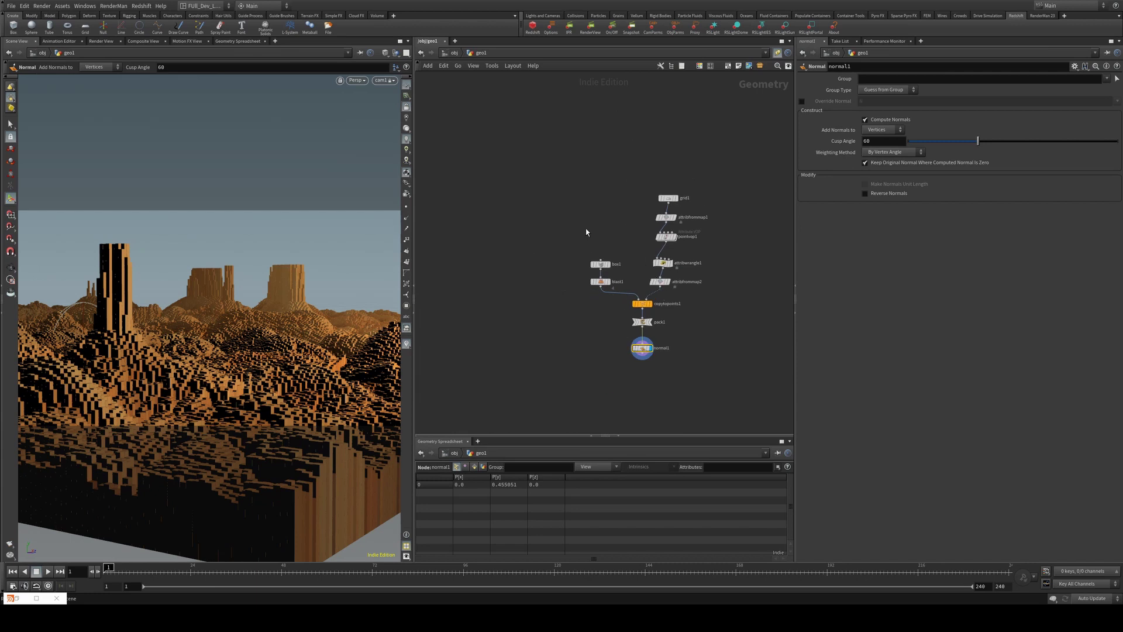
pyautogui.scroll(4, 586, 232)
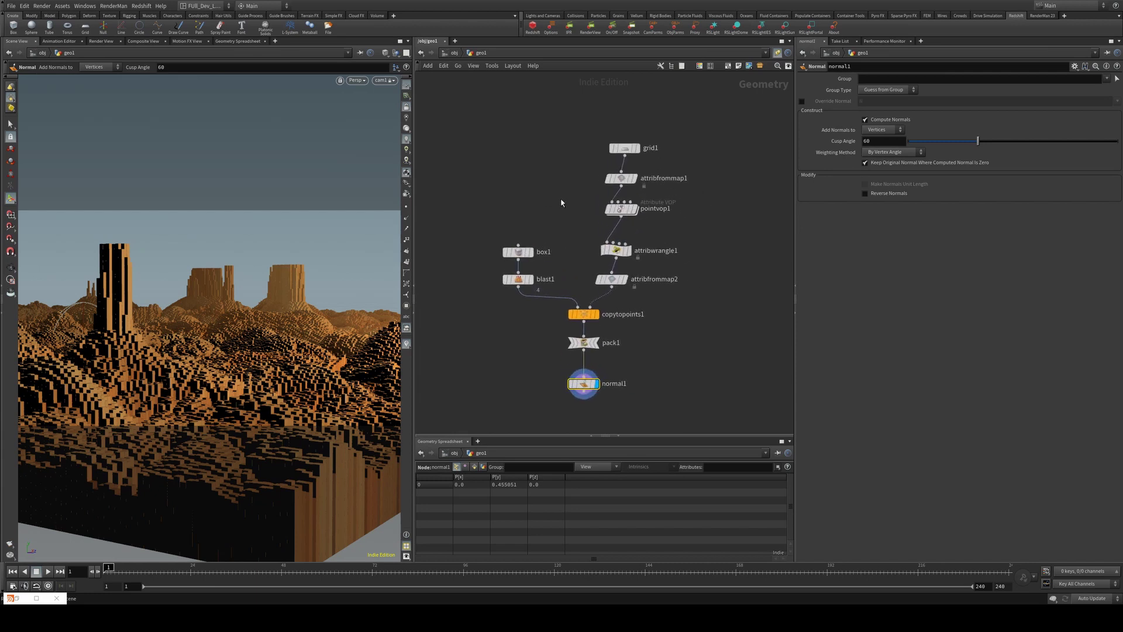
pyautogui.moveTo(561, 203); pyautogui.dragTo(563, 189, button='middle')
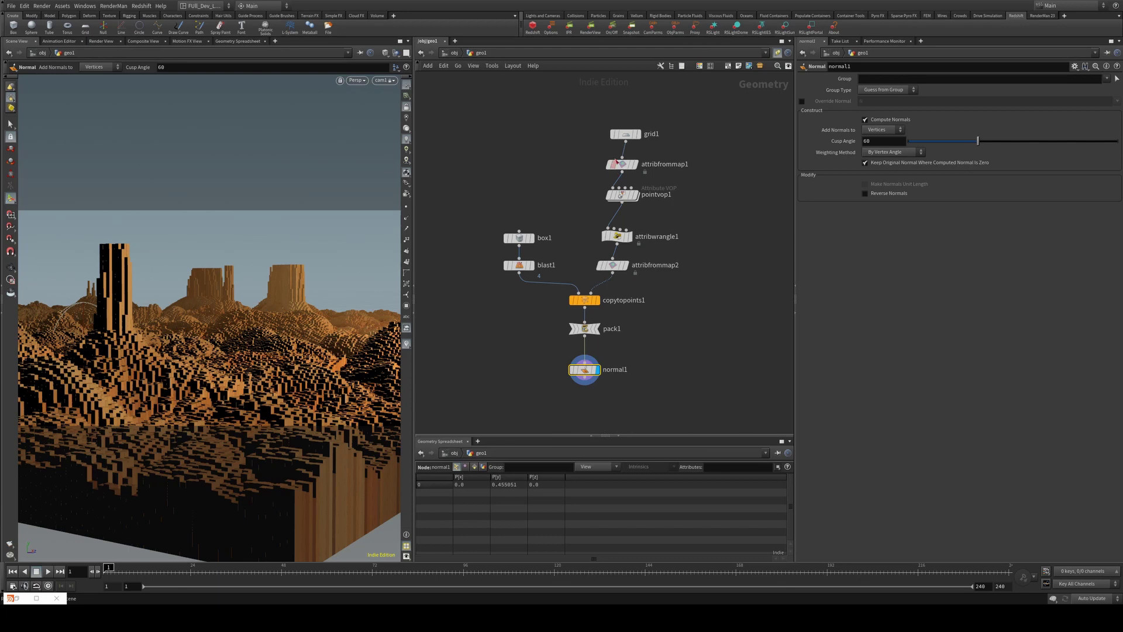
pyautogui.moveTo(623, 133); pyautogui.dragTo(621, 133)
# Restore the minimized Redshift Render View to see the final depth-of-field render
pyautogui.click(36, 598)
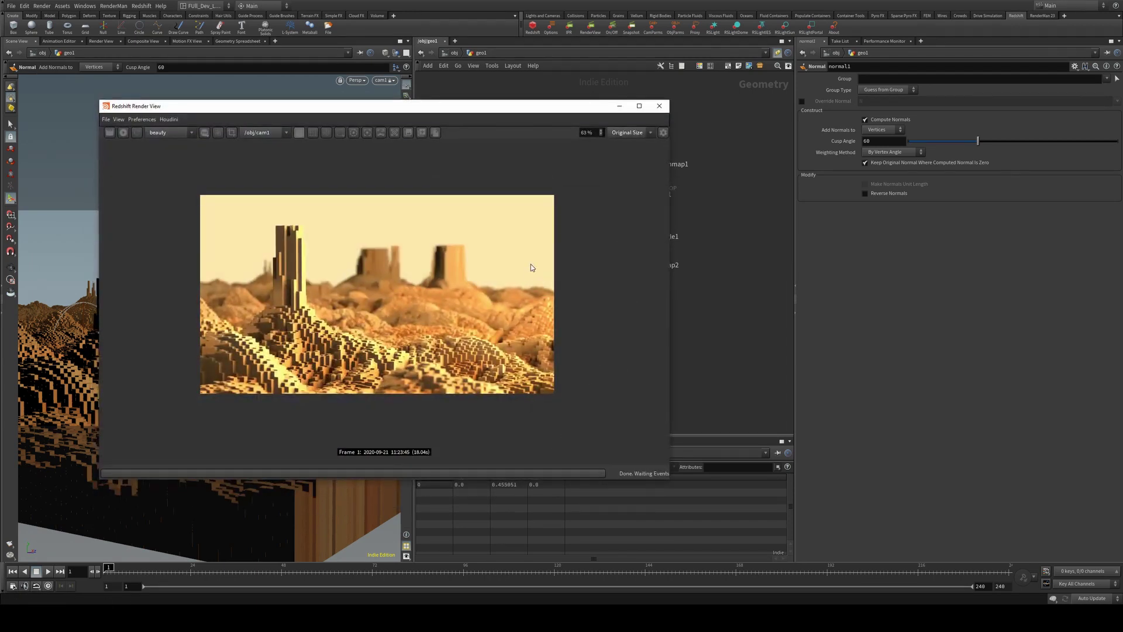